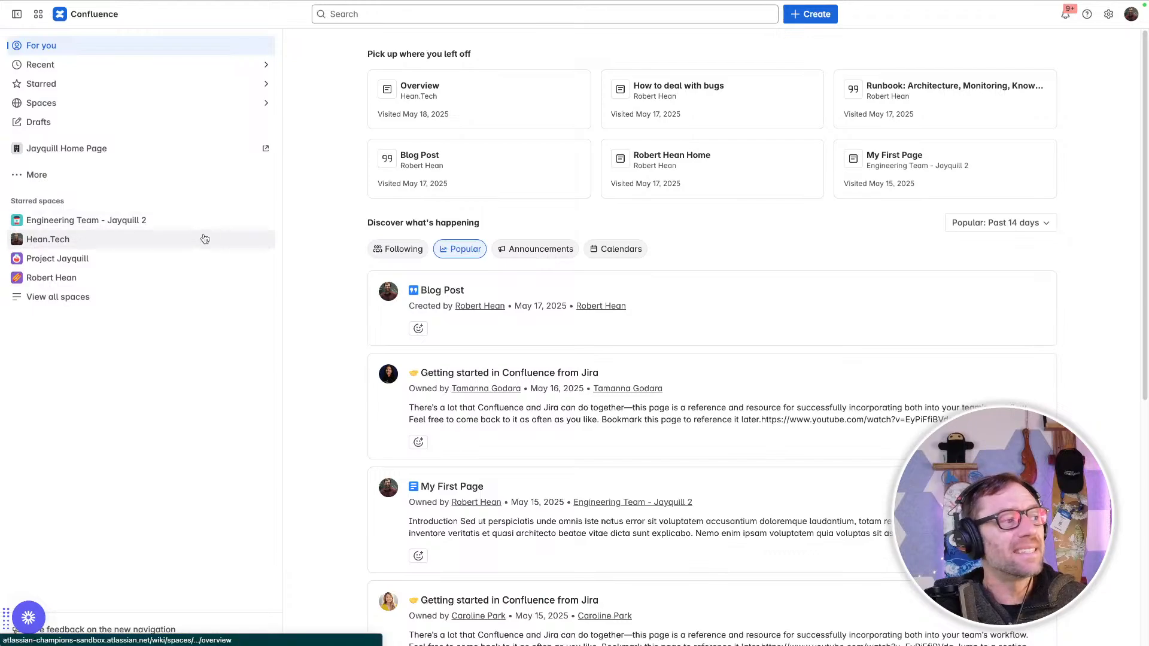
Step: Open the starred Hean.Tech space and look through its content tree for a Blogs section
click(65, 245)
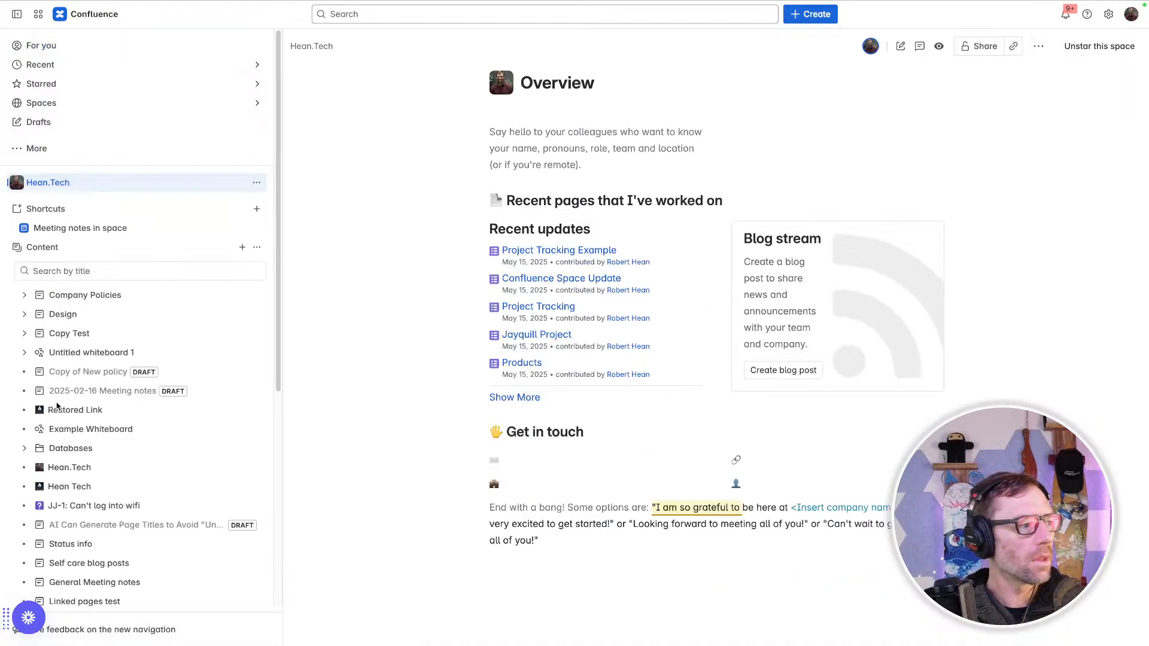
scroll(128, 378, down, 5)
scroll(171, 404, up, 5)
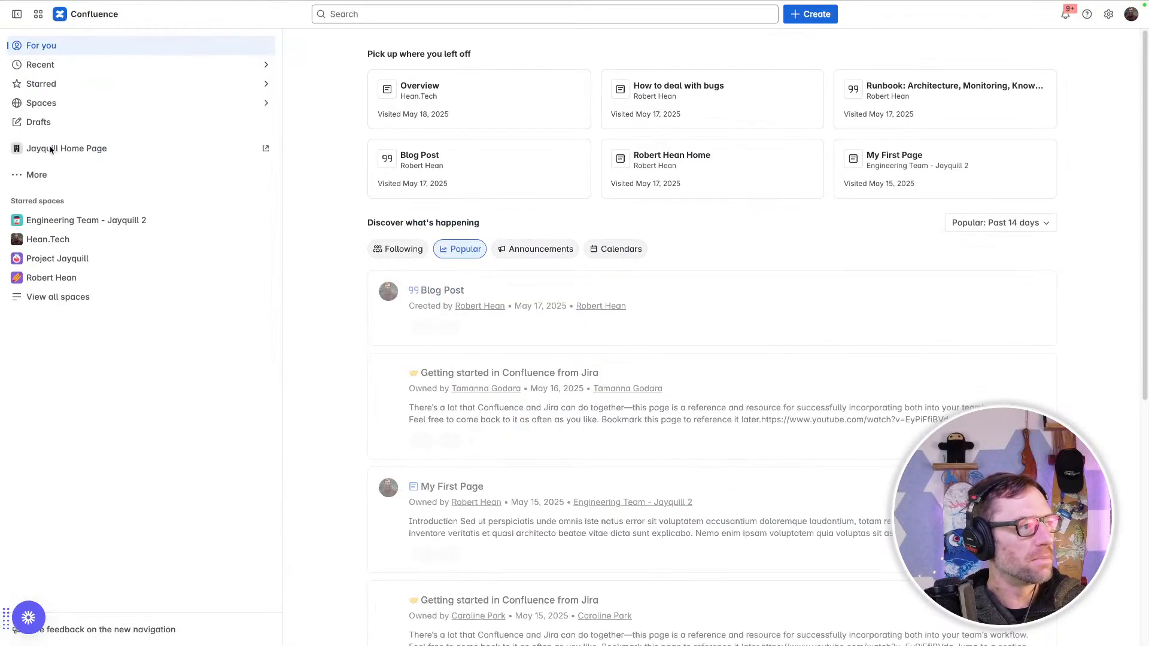
Step: Open the starred personal space and examine its content tree, including the pages, databases, folders and blog posts
click(55, 279)
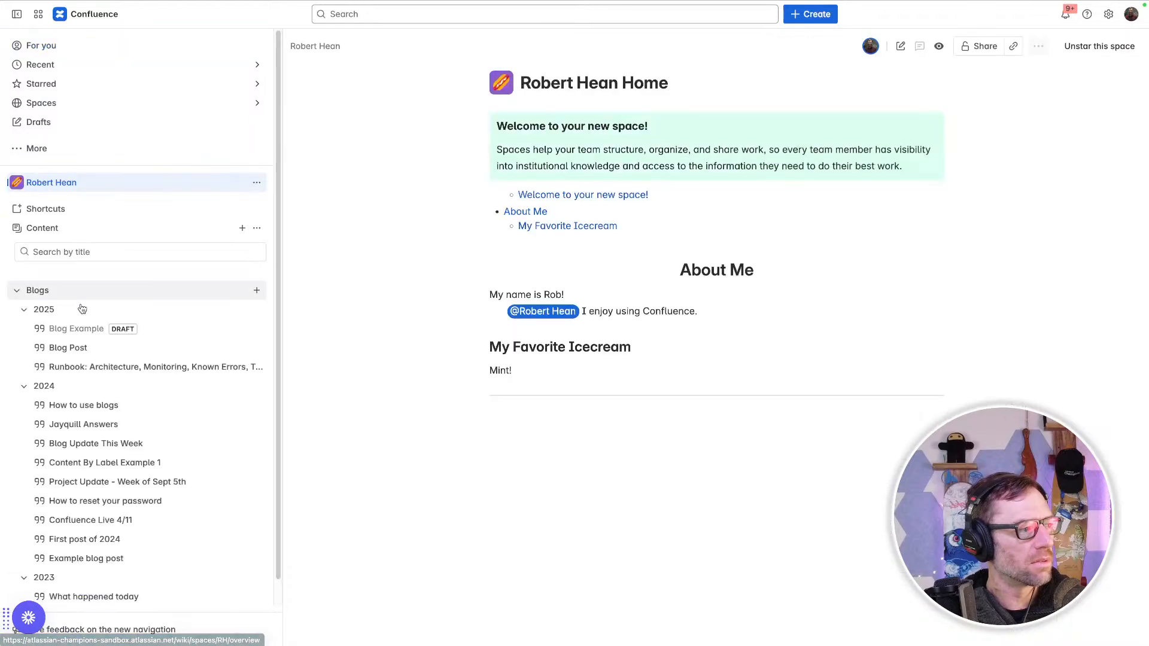
scroll(128, 352, down, 10)
scroll(138, 335, up, 10)
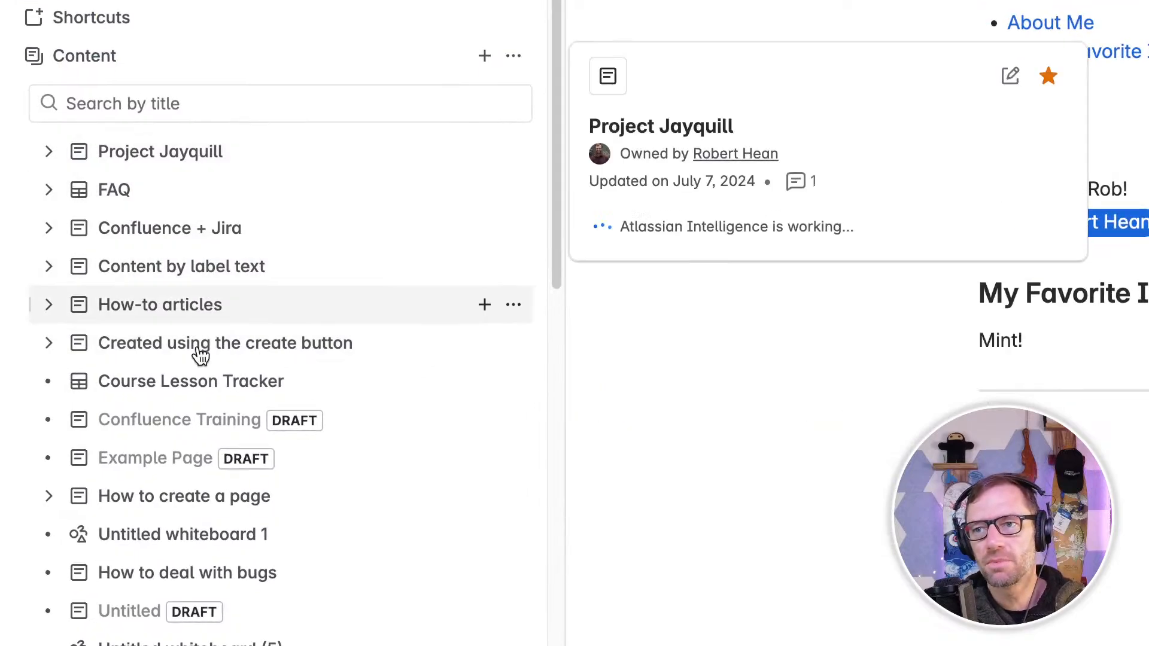
scroll(273, 407, down, 10)
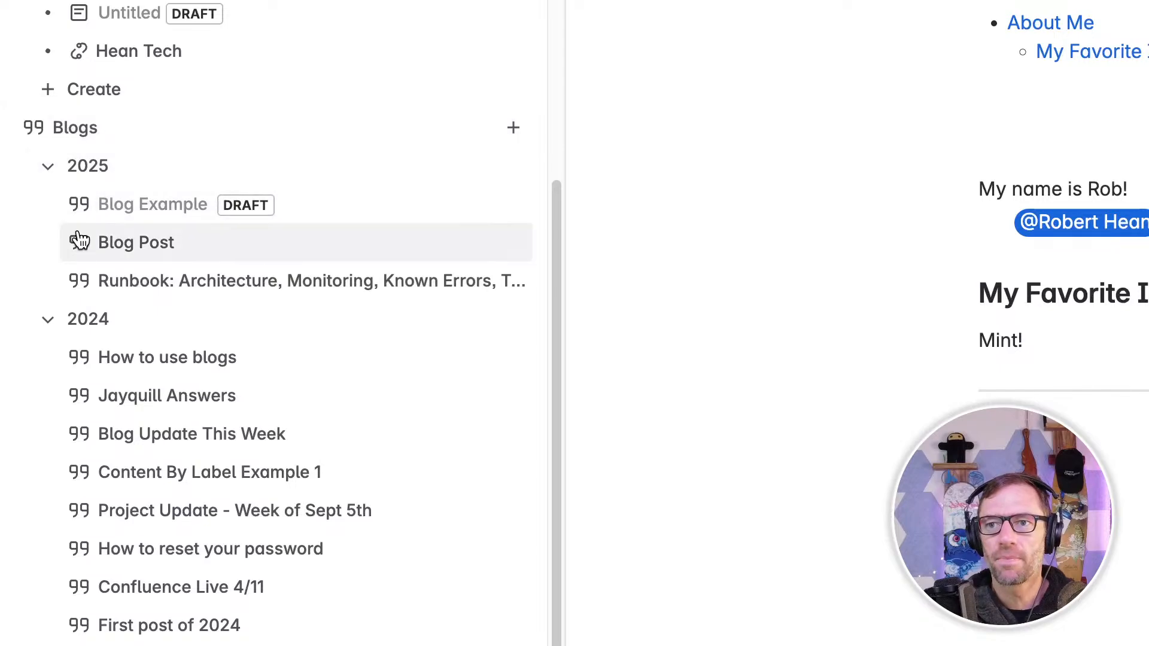
scroll(70, 193, up, 3)
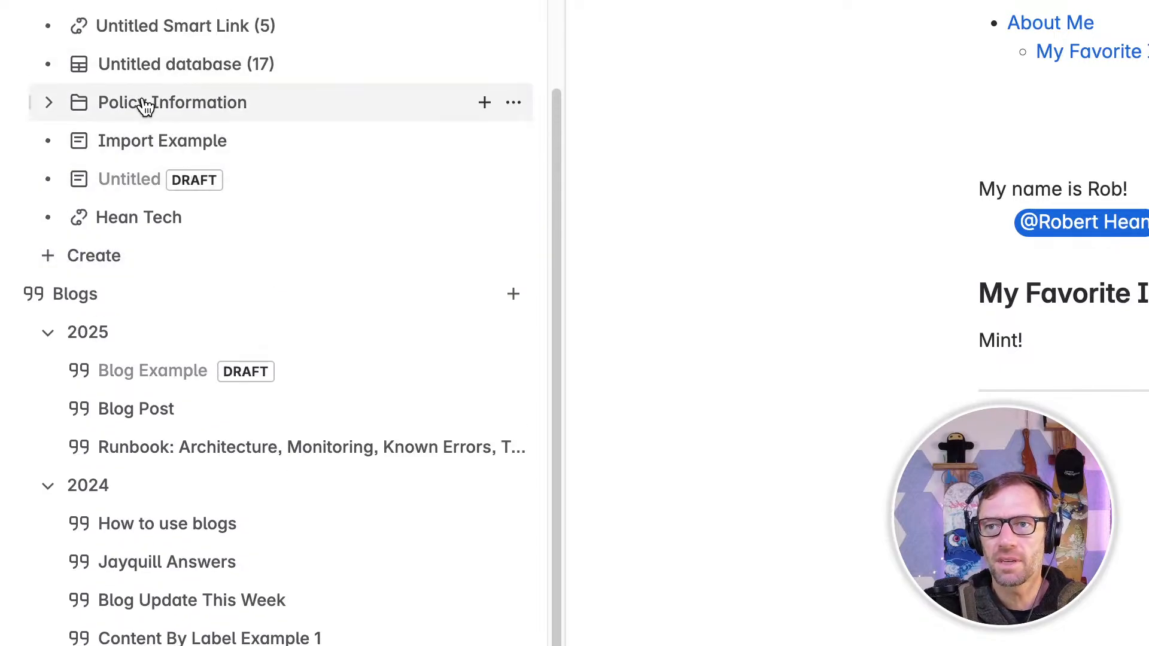
mouse_move(170, 150)
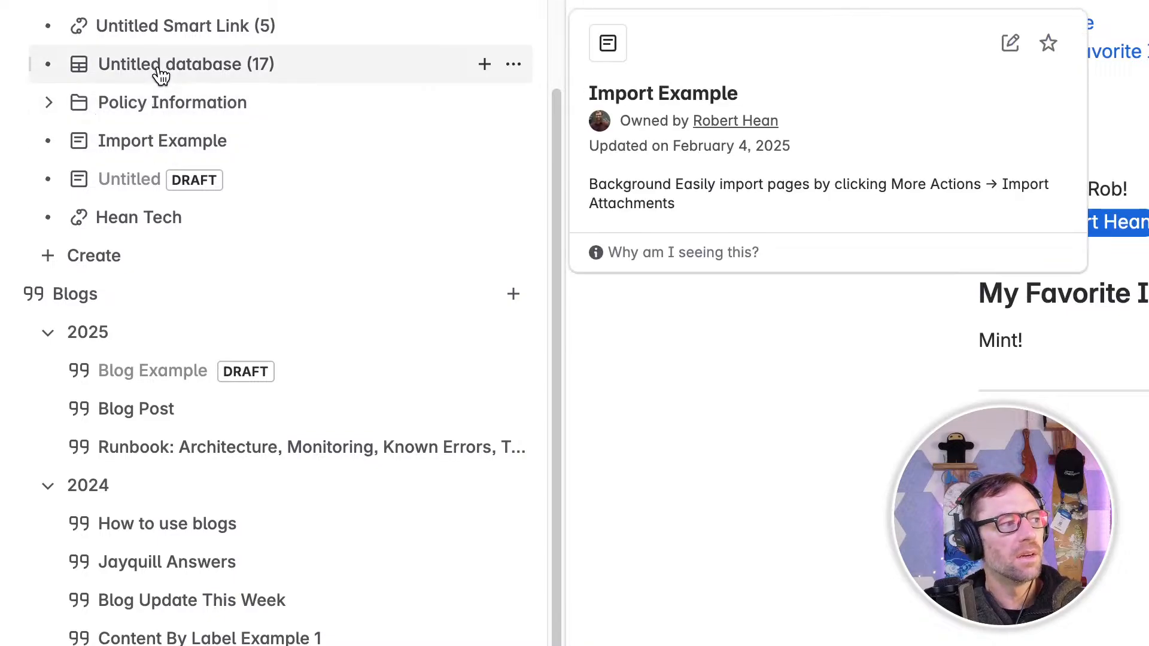
scroll(167, 3, up, 3)
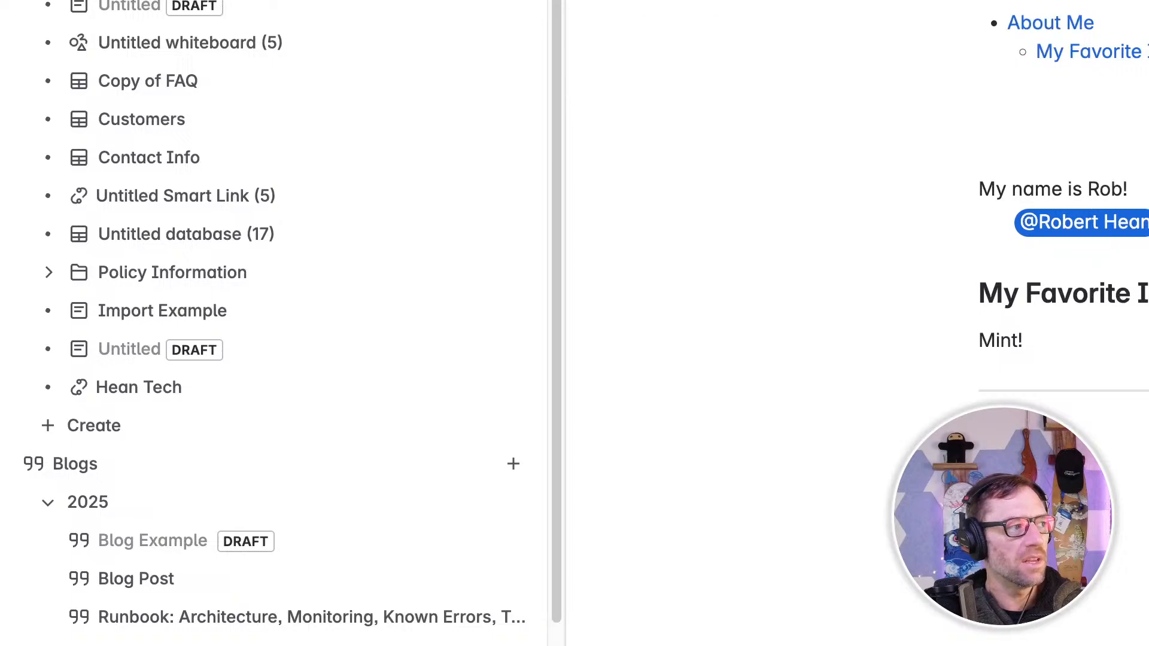
scroll(275, 323, up, 1)
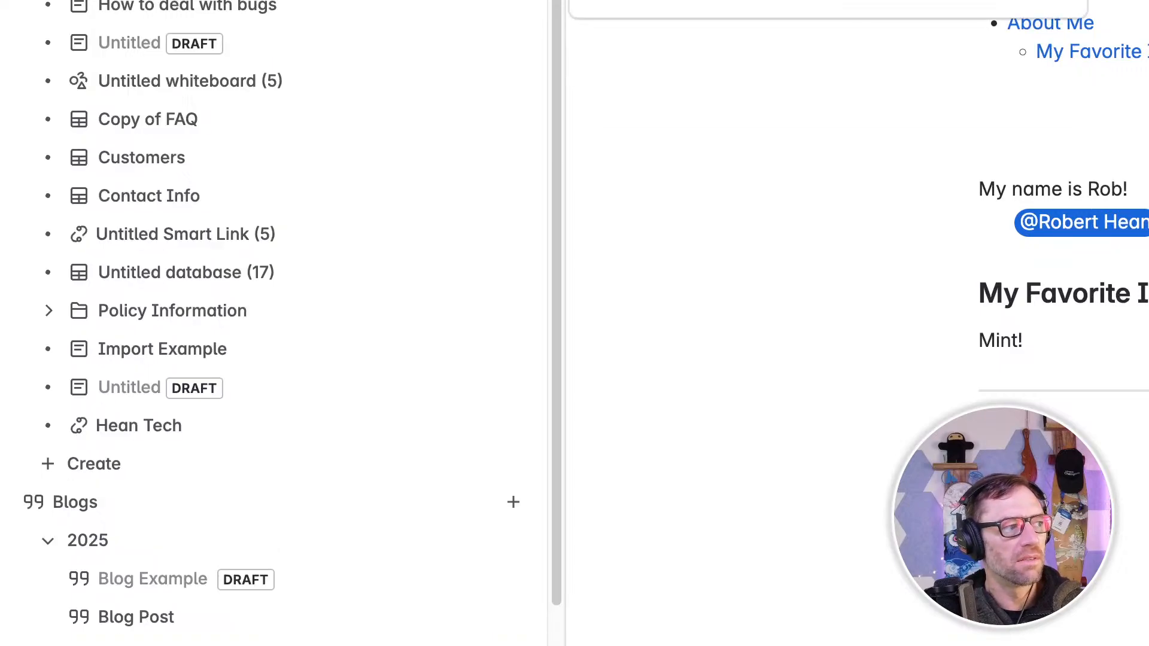
scroll(172, 41, down, 1)
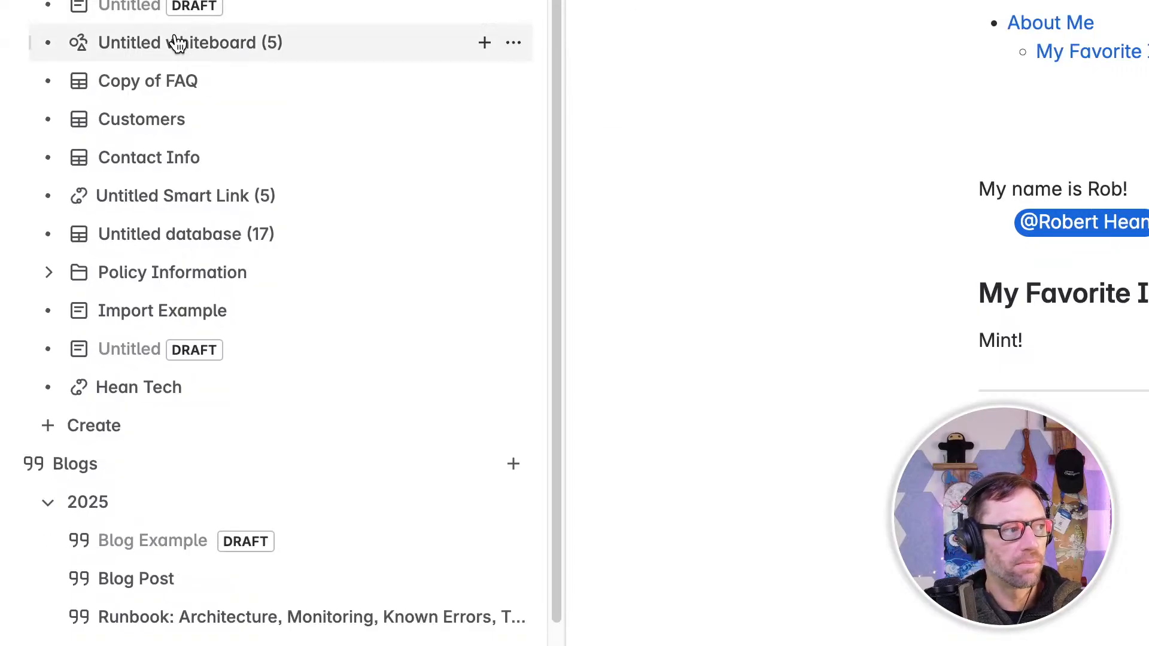
scroll(177, 43, down, 9)
mouse_move(177, 43)
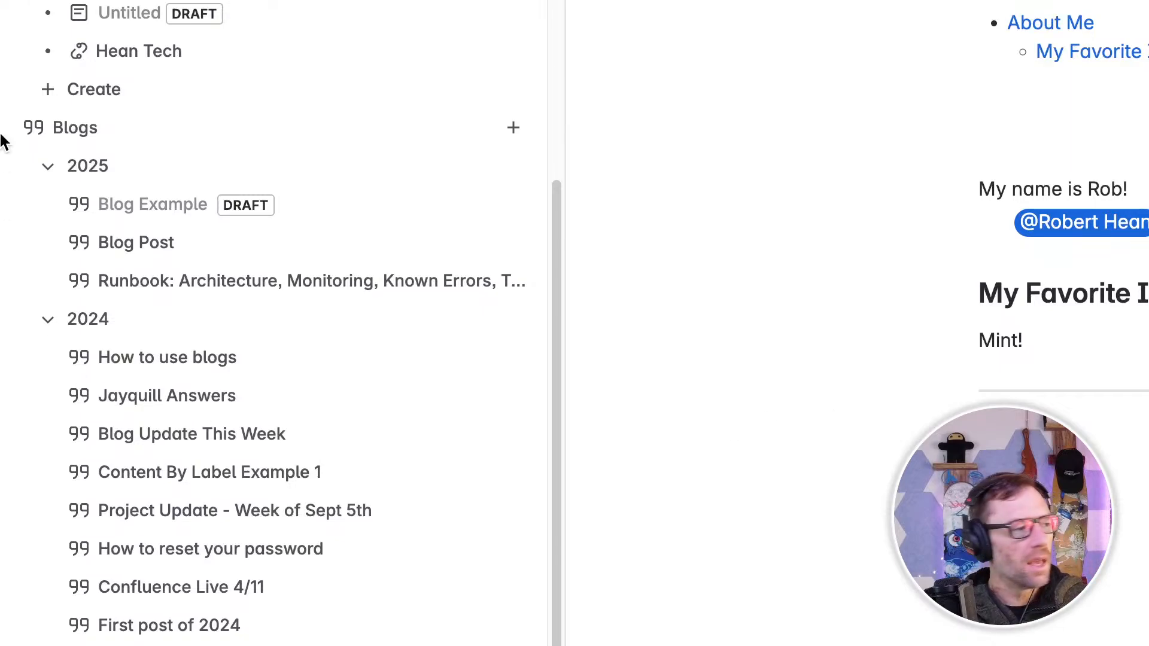
Step: Collapse the Blogs section of the content tree, and also the 2024 group of blog posts
click(31, 130)
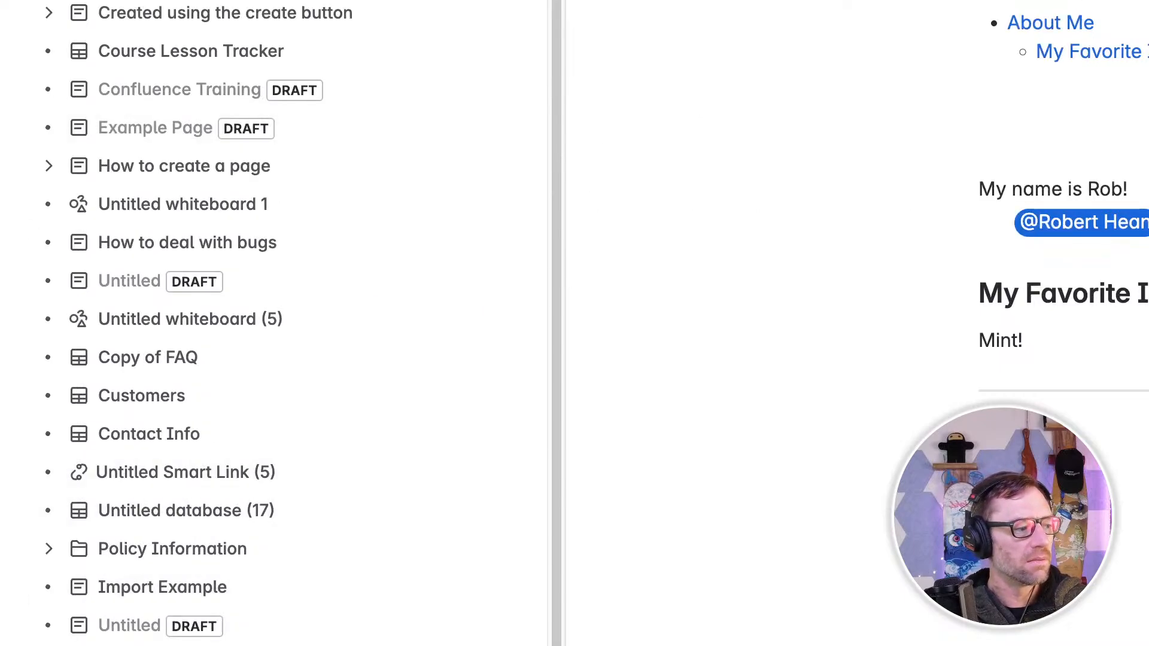
scroll(147, 625, down, 10)
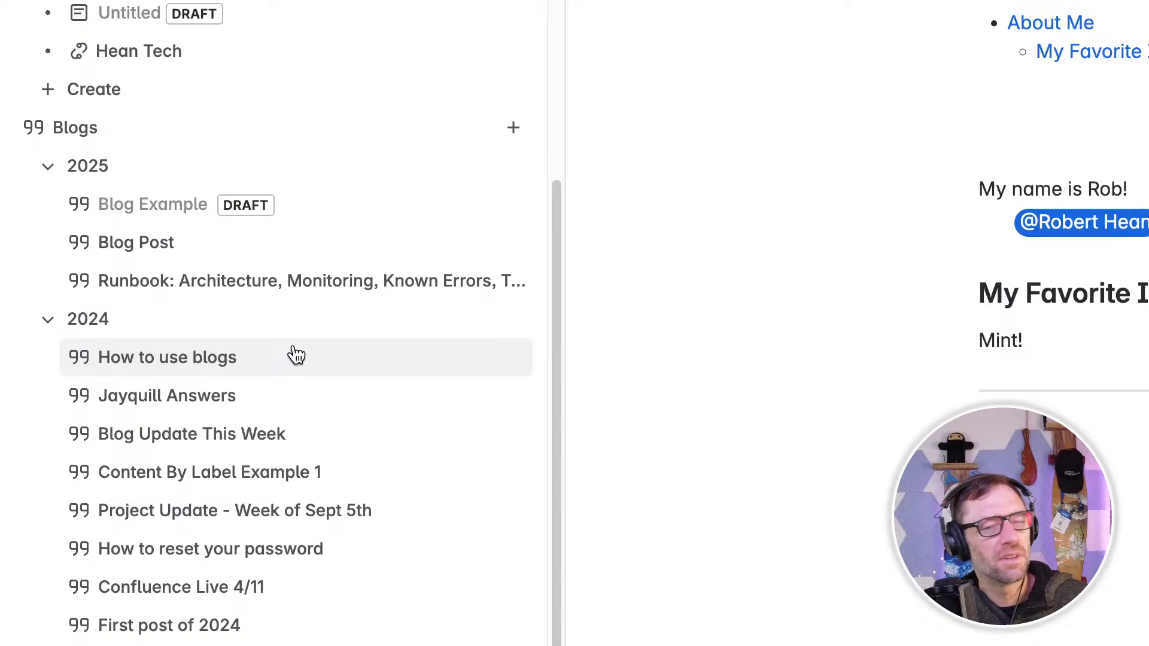
click(45, 324)
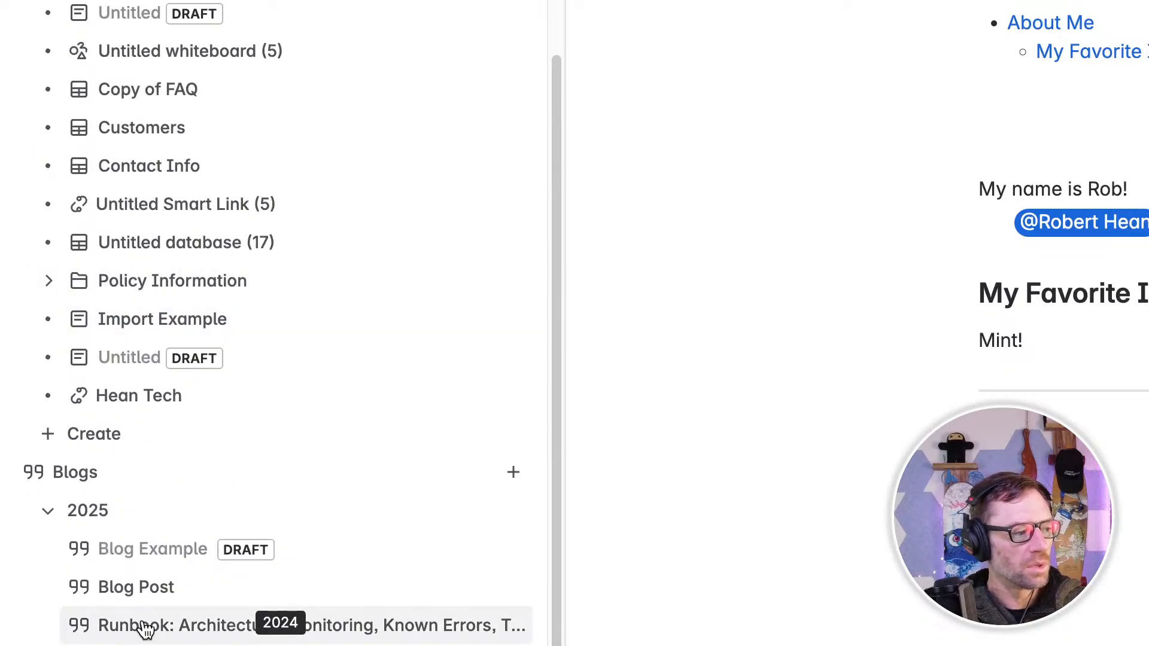
Step: Open the Runbook blog post under 2025 and look over the blog posts listed by year
click(178, 625)
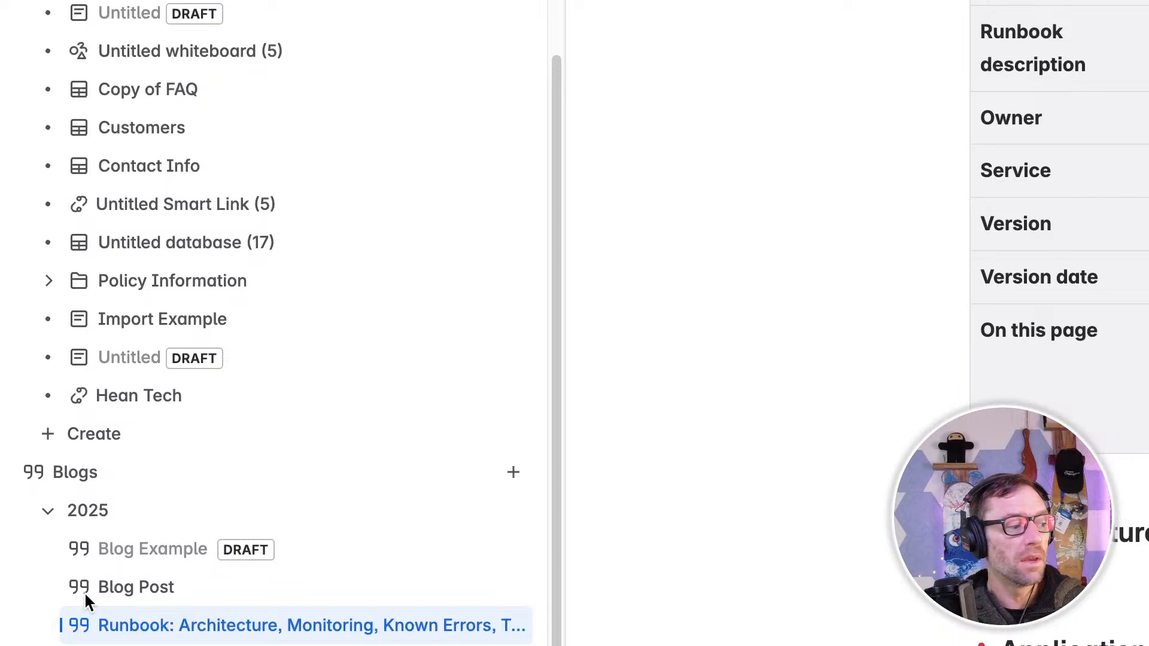
scroll(164, 582, down, 5)
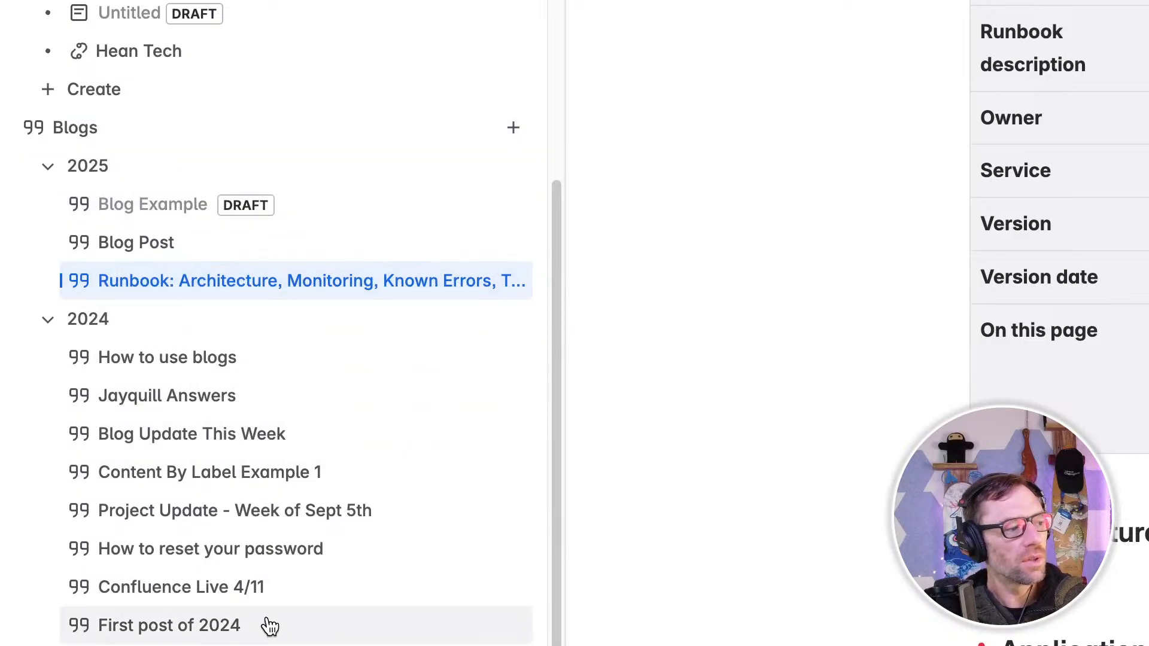
Step: Turn off the Blogs feature for the personal space in the General features of its space settings
scroll(218, 461, up, 10)
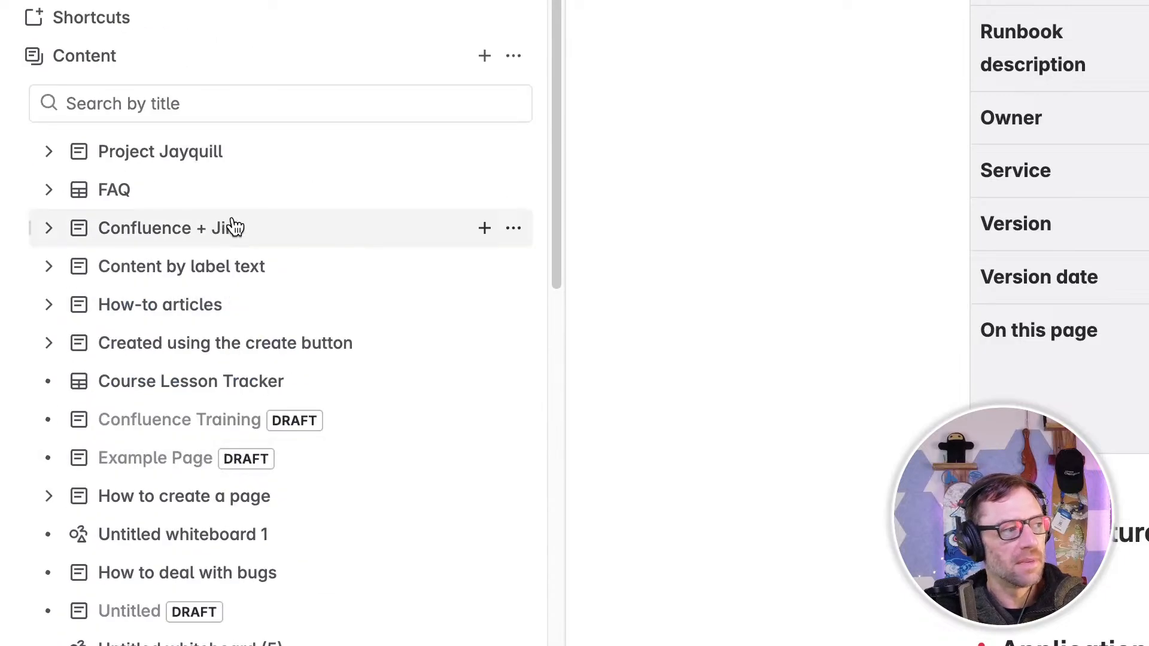
mouse_move(238, 196)
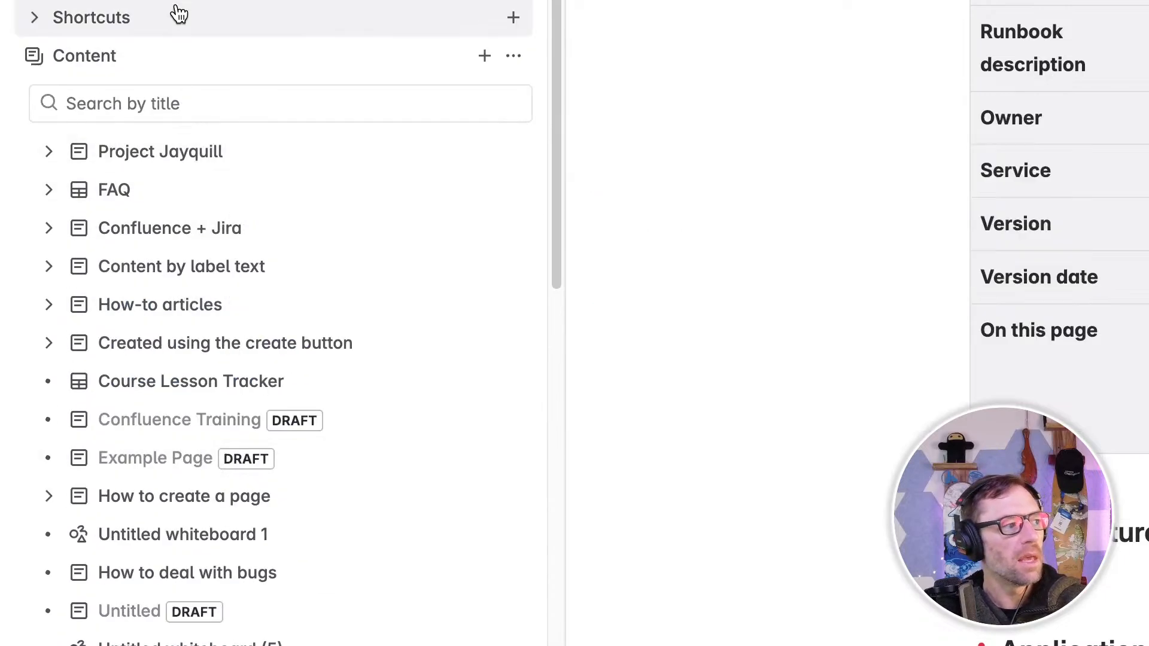
click(513, 0)
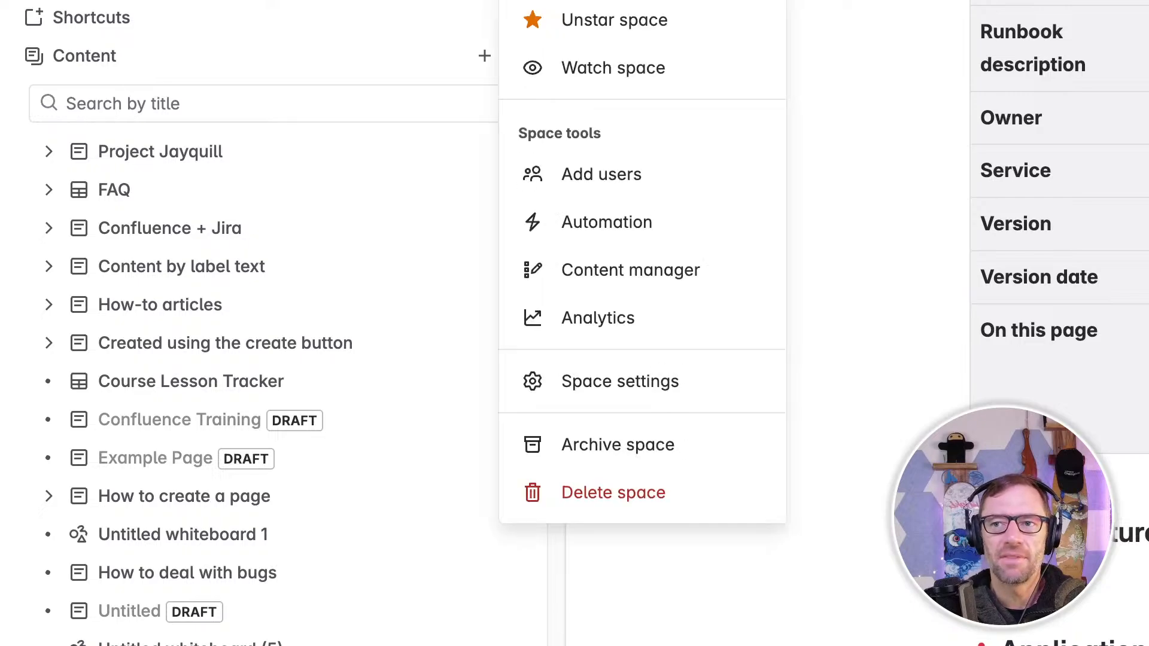
click(663, 380)
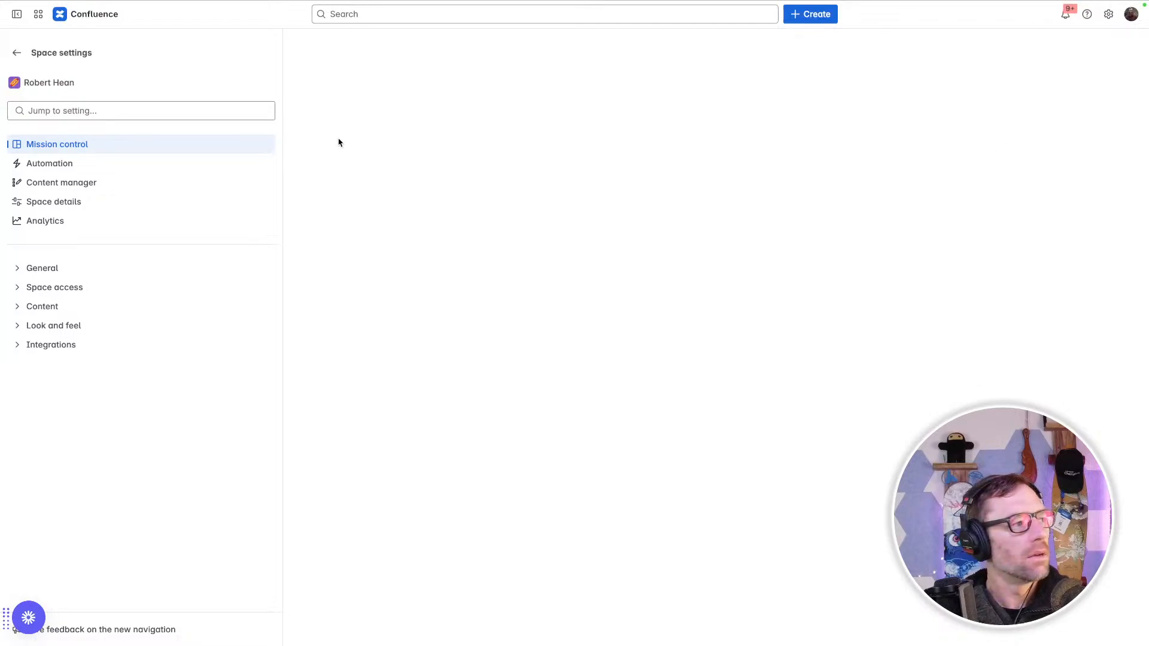
click(17, 269)
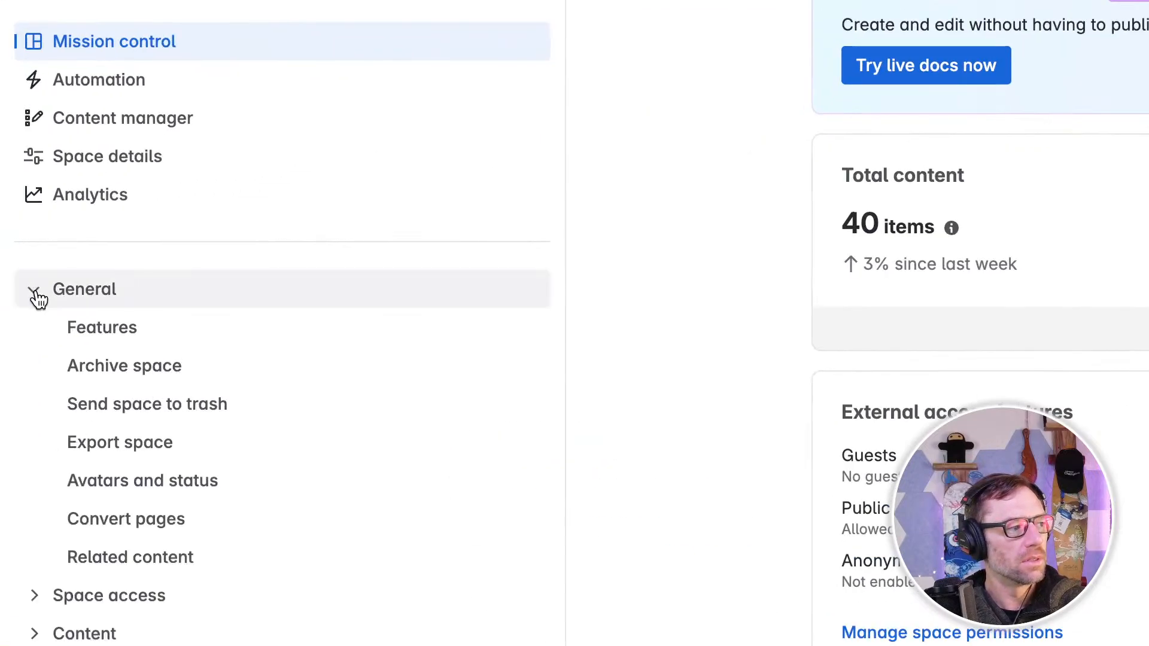
click(90, 331)
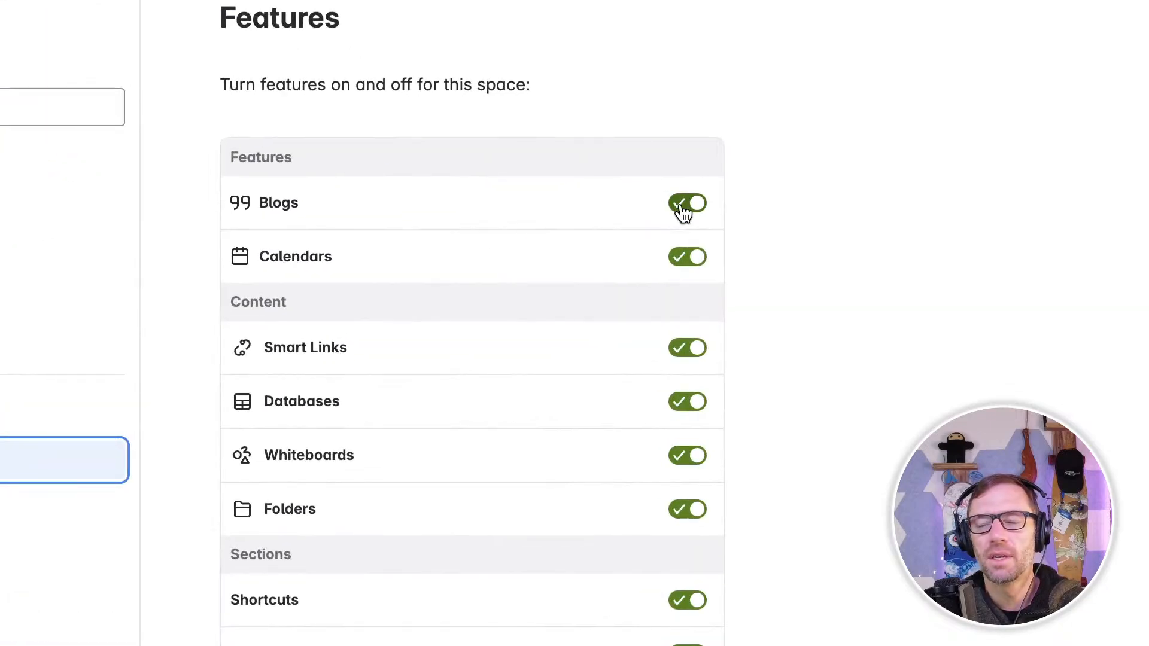
click(682, 206)
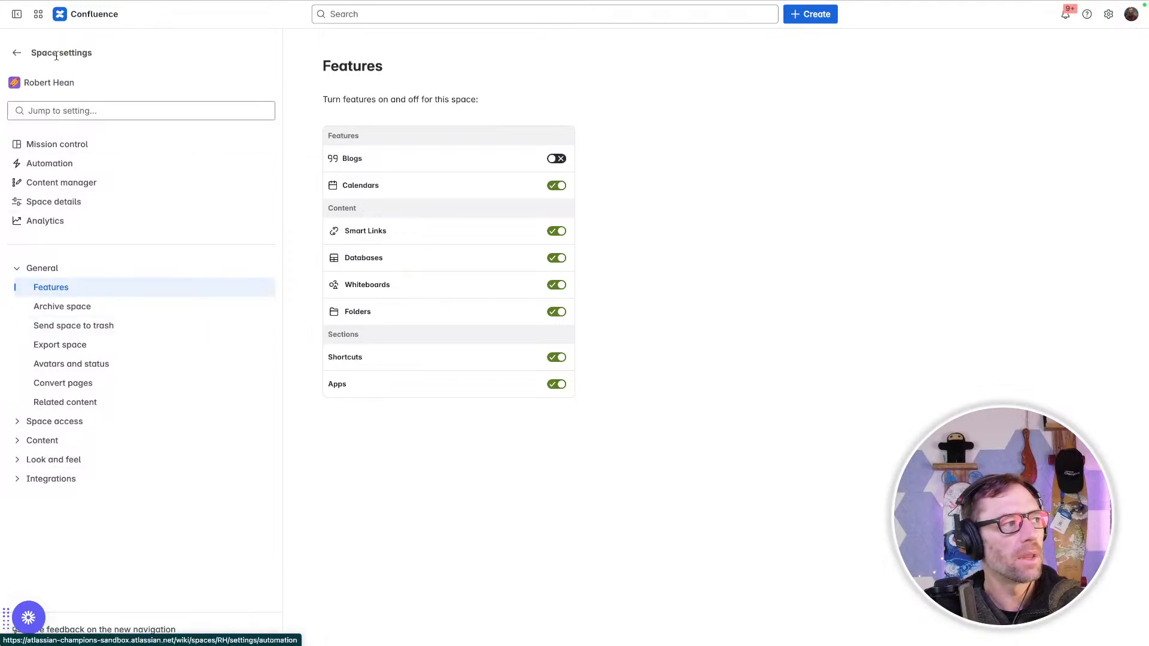
Step: Leave the space settings and check the personal space's content tree for the Blogs section
click(17, 52)
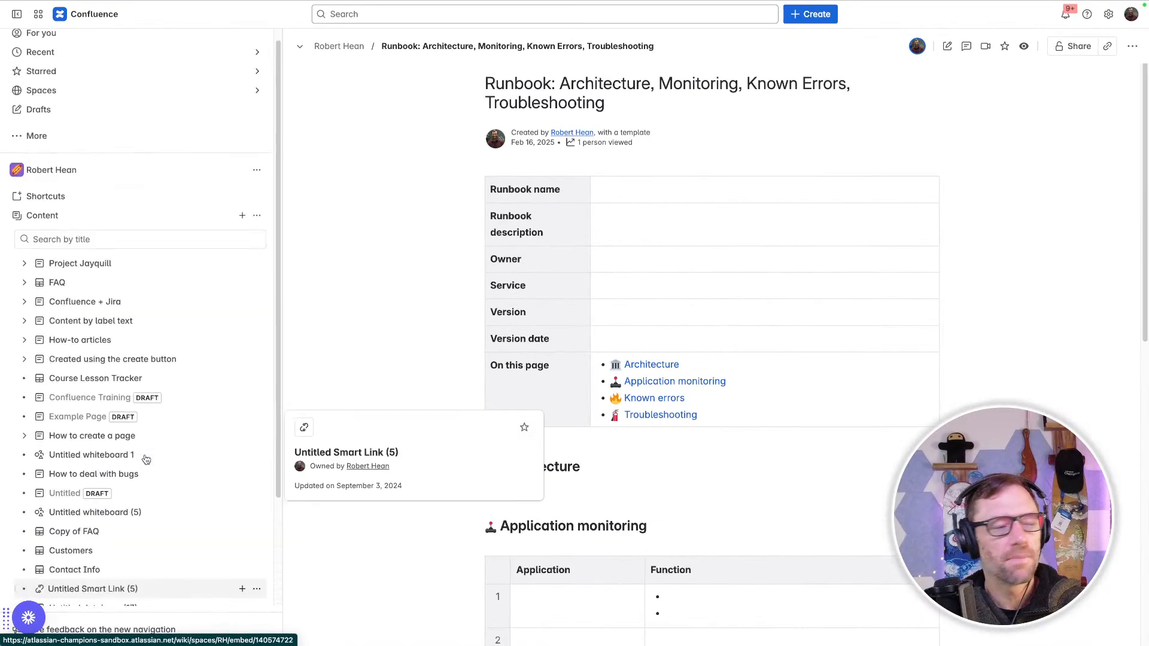
scroll(146, 459, up, 1)
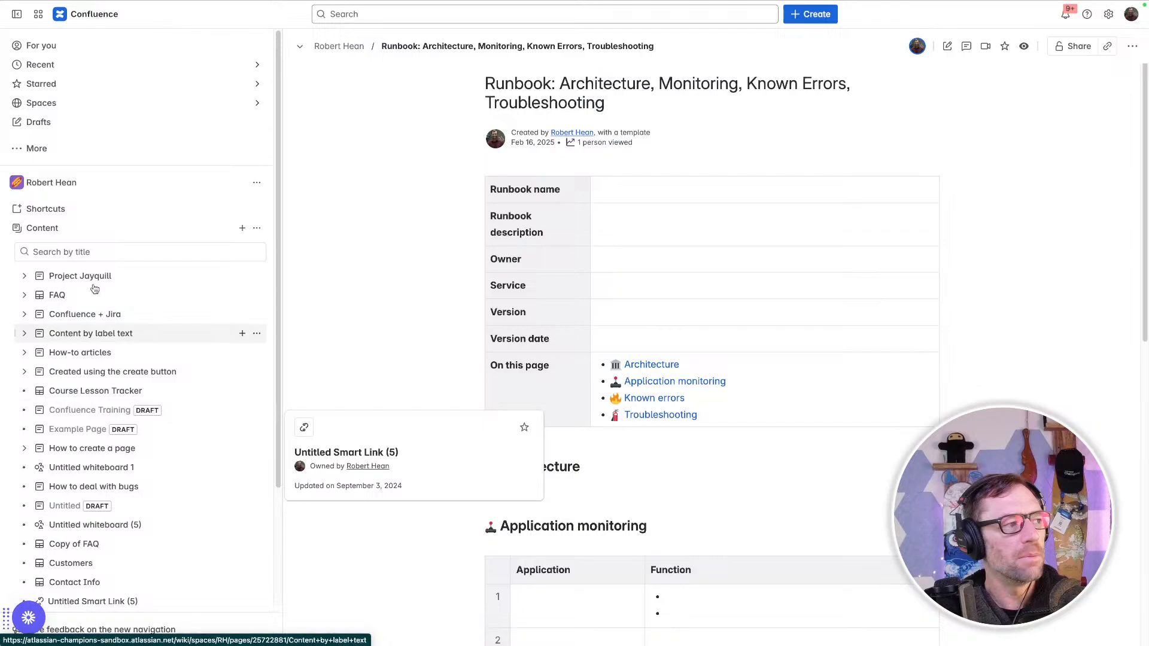
Step: Reopen the space settings of the personal space
click(255, 182)
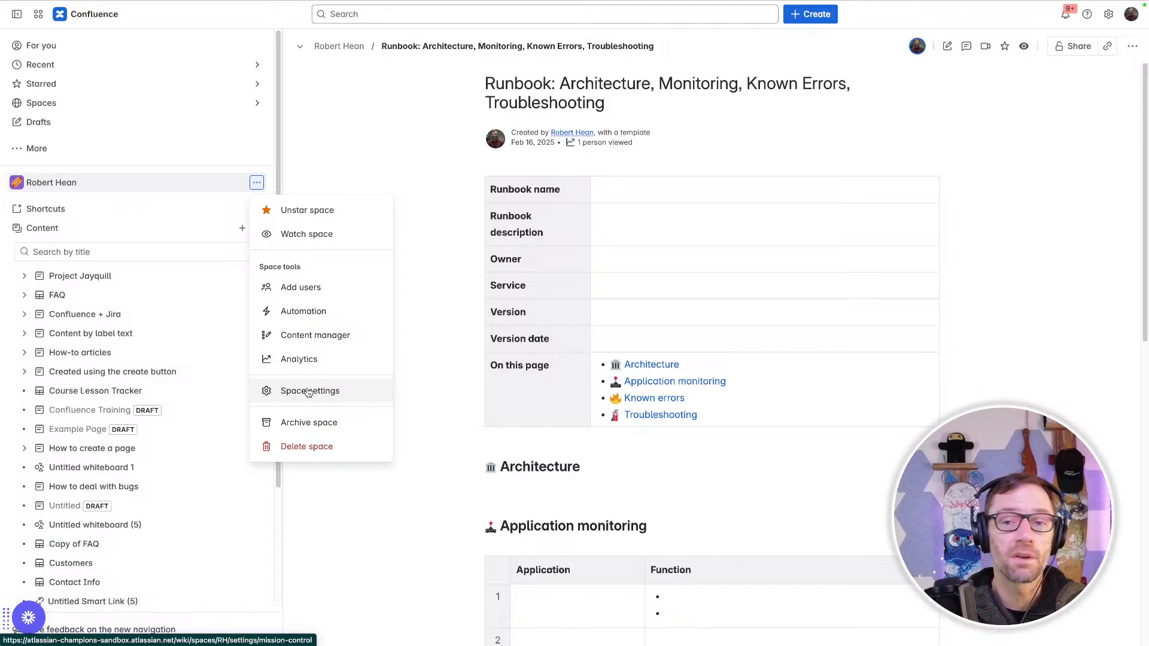
click(256, 182)
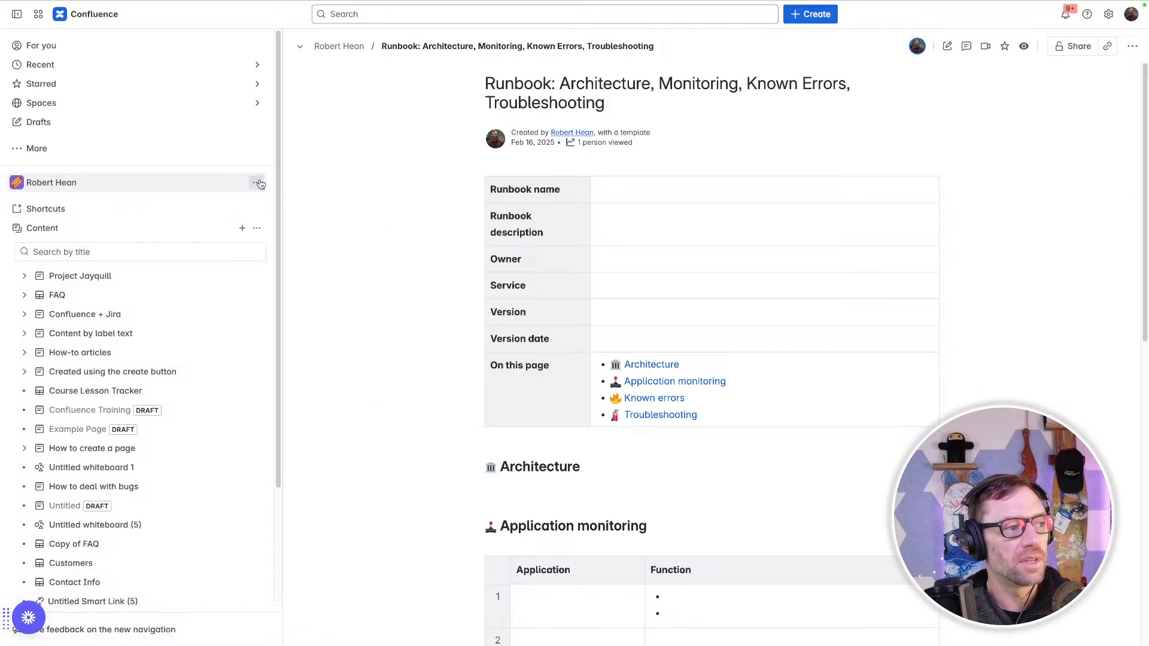
click(258, 182)
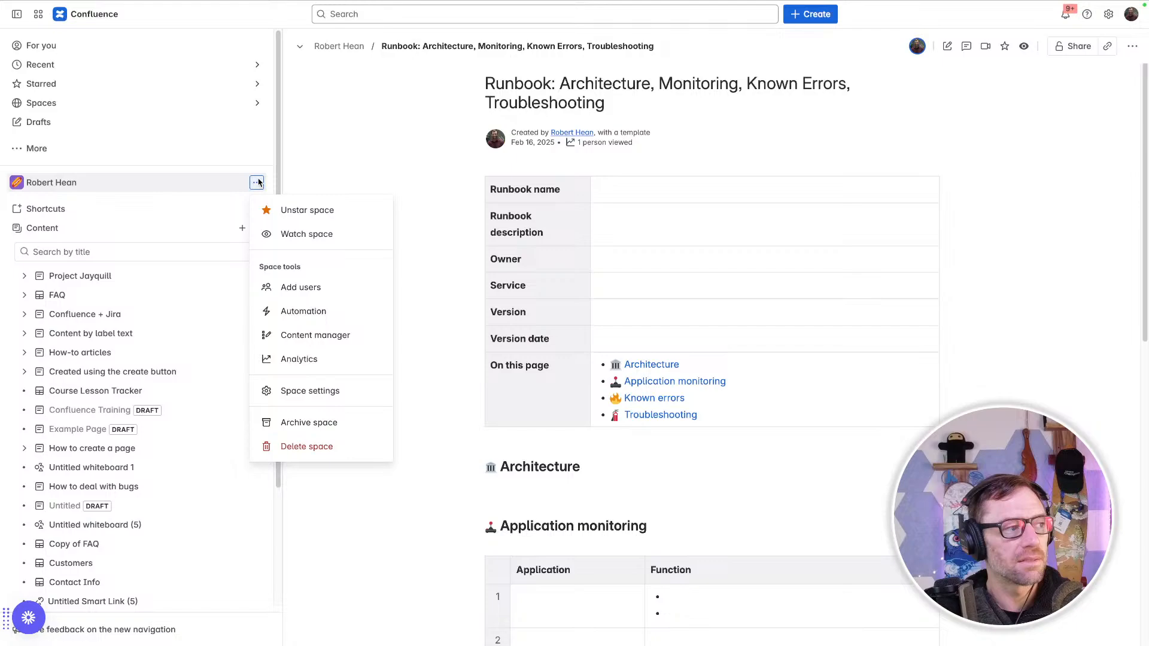
click(295, 392)
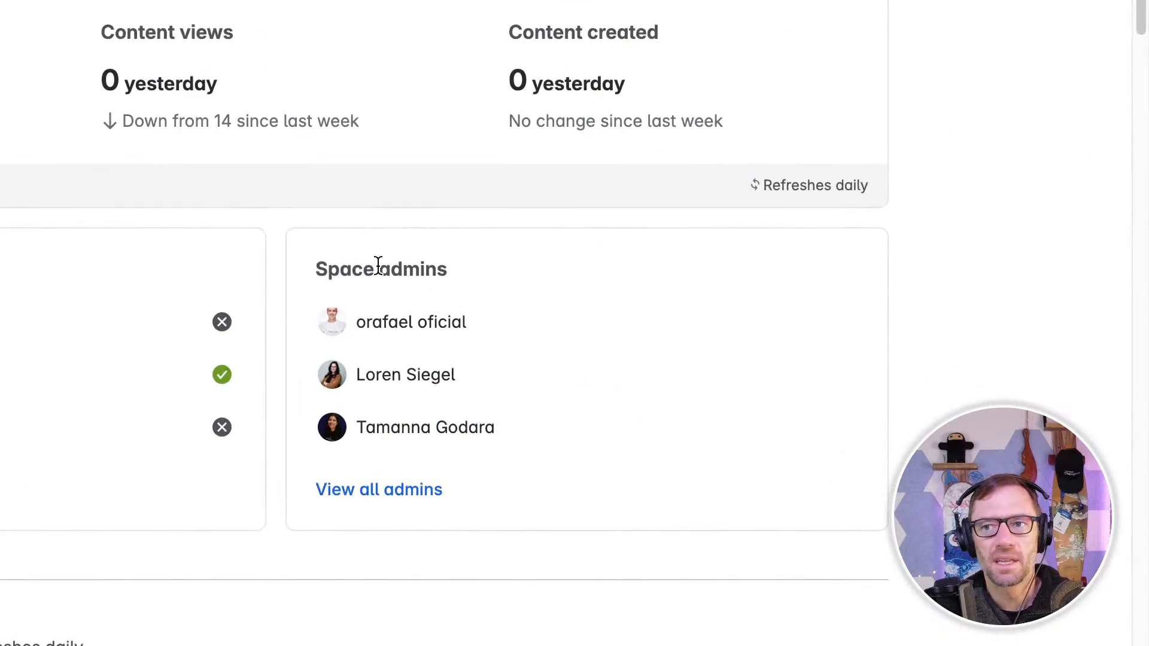
Step: View the full list of space admins from Mission control and close it
drag(315, 268, 418, 268)
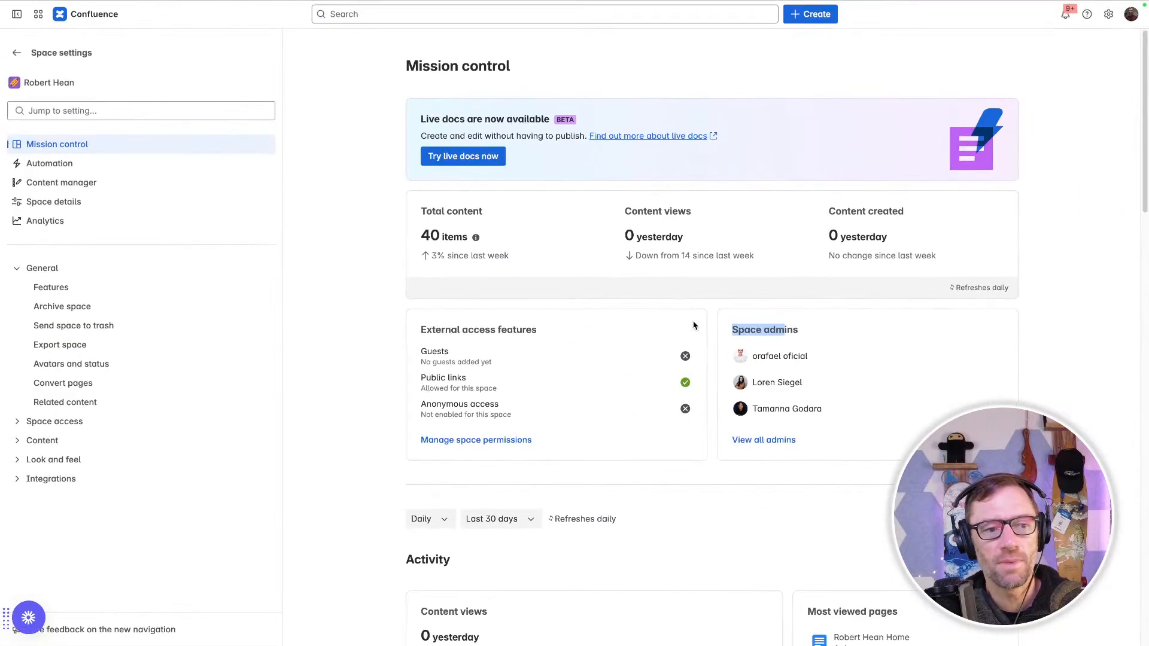
drag(750, 329, 775, 330)
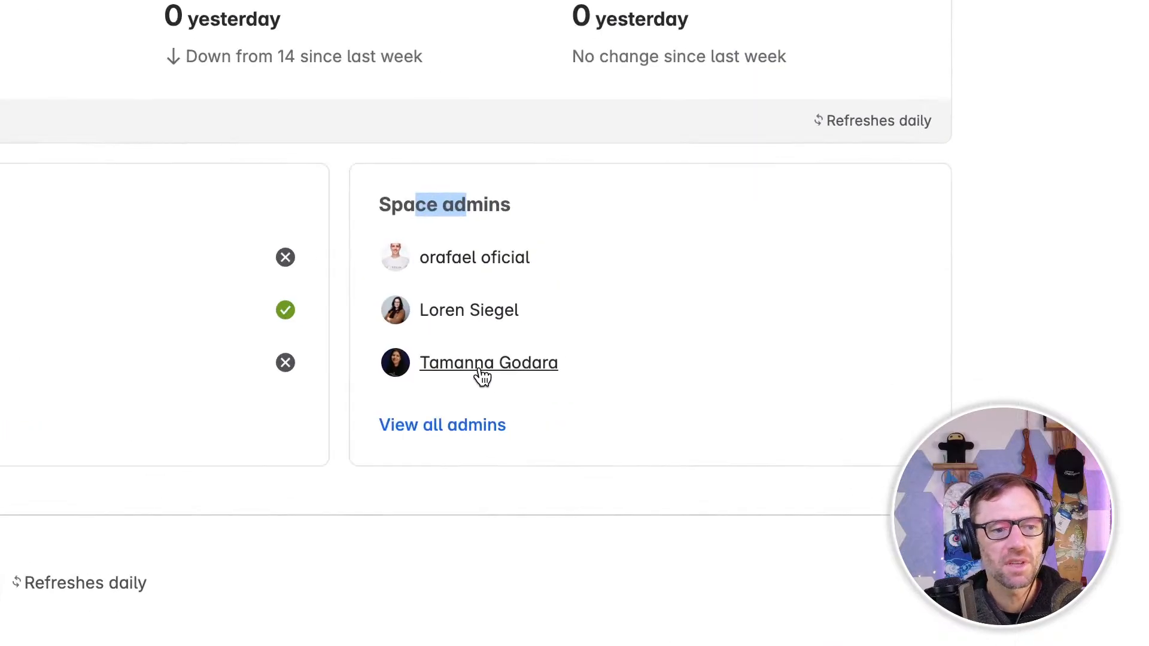
click(469, 424)
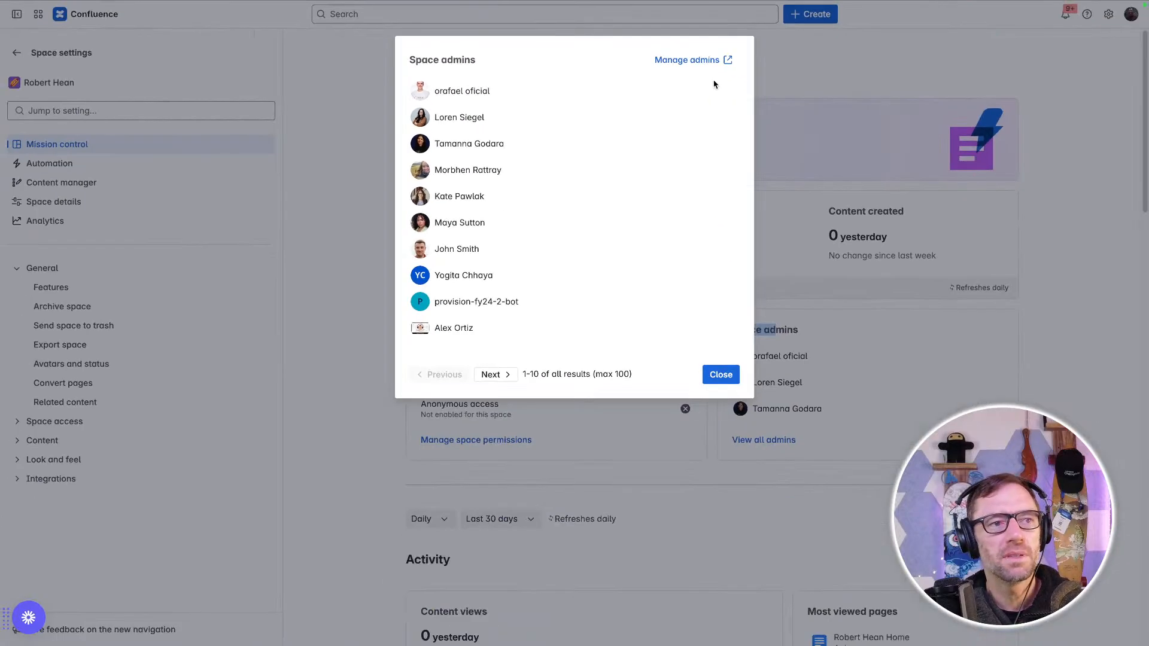
click(722, 375)
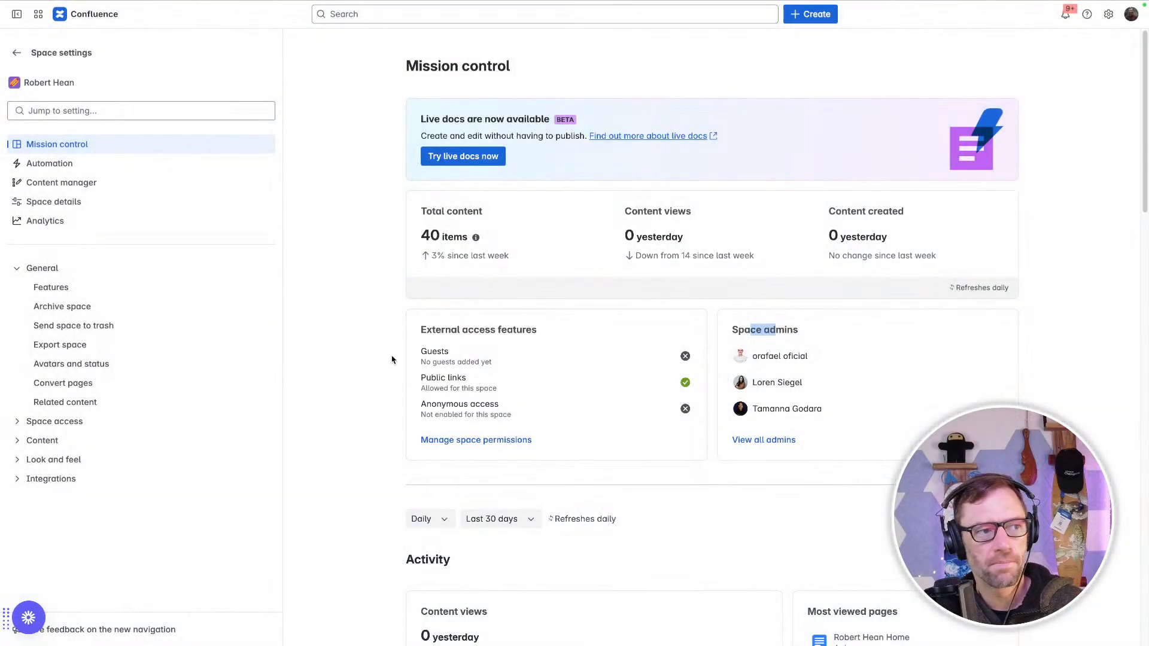
Step: Turn the Blogs feature back on for the space and return to its content
click(84, 295)
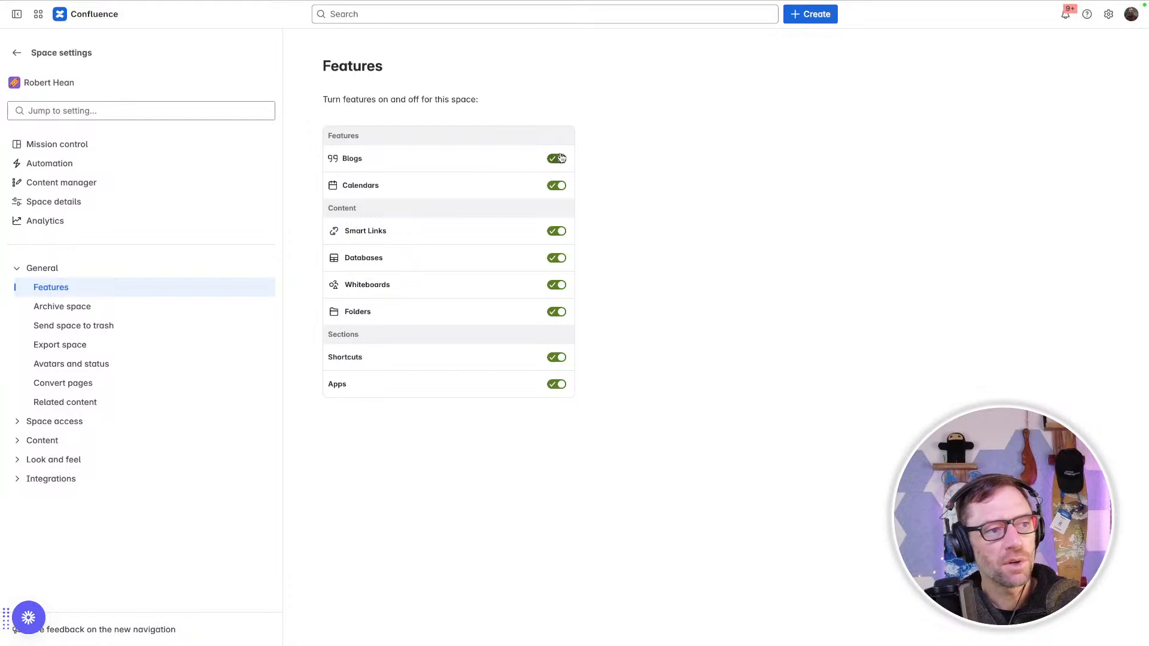
click(22, 56)
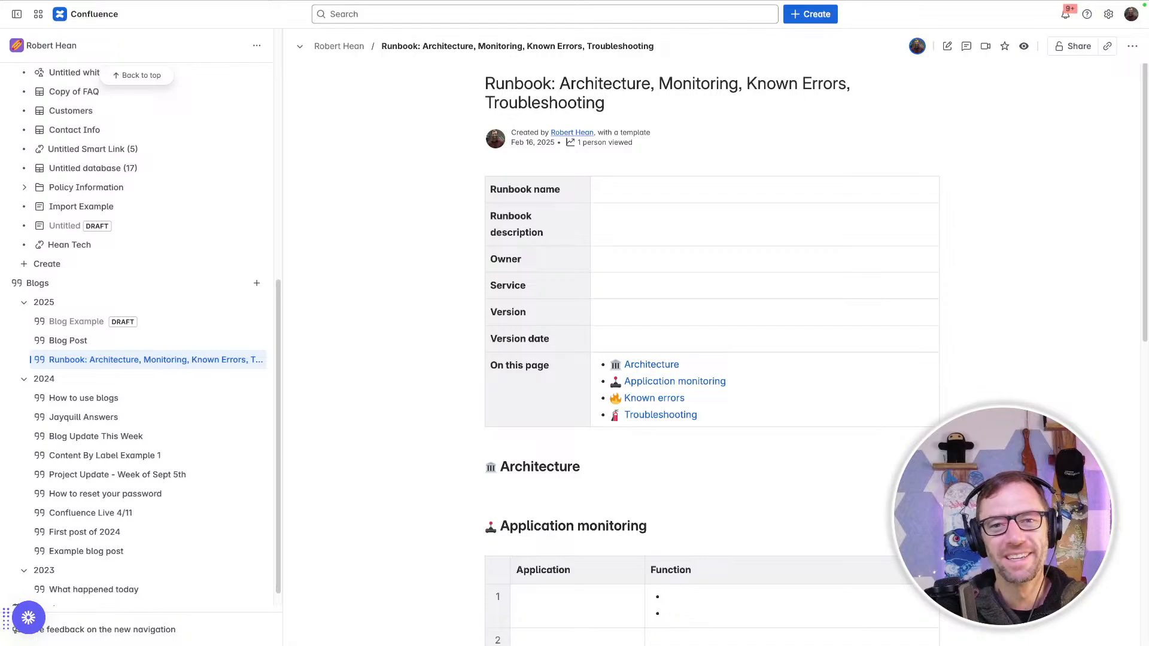
right_click(82, 489)
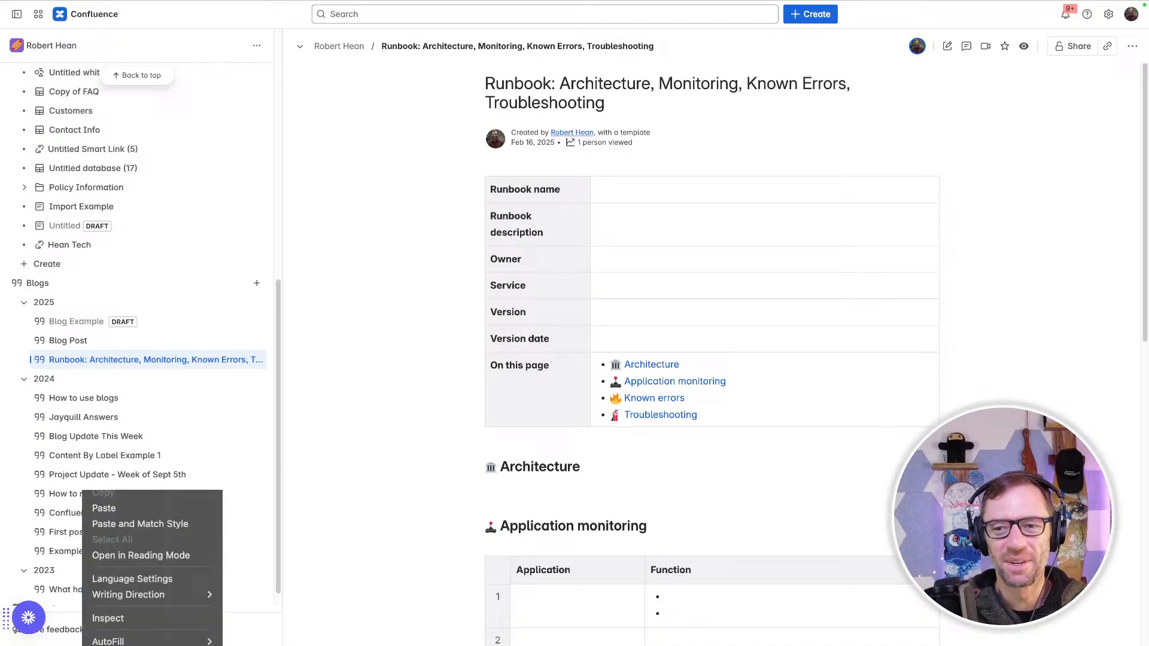
click(104, 508)
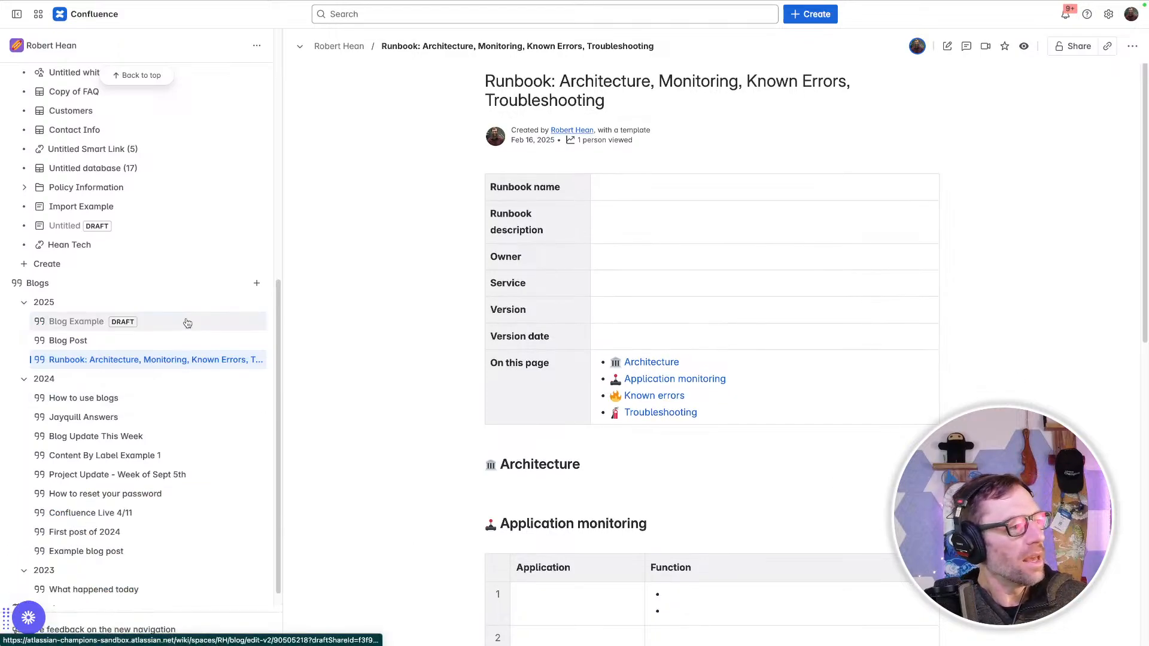
mouse_move(192, 255)
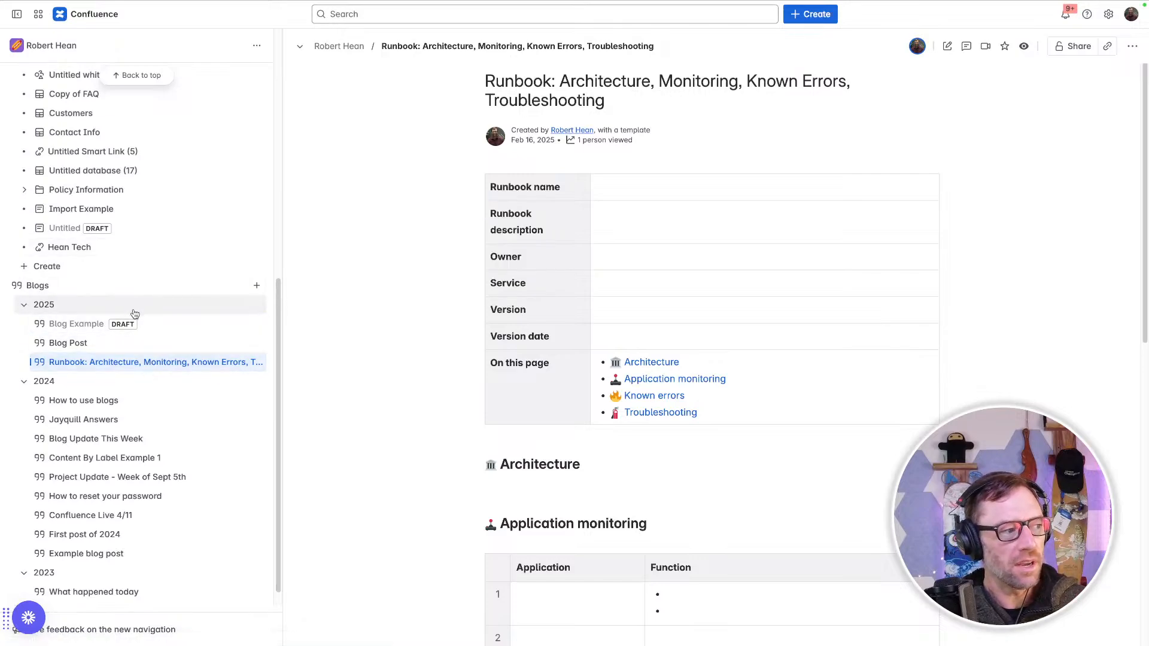
Step: Create a new page in the personal space's content tree and insert the Blog Posts macro into its body
scroll(138, 264, up, 10)
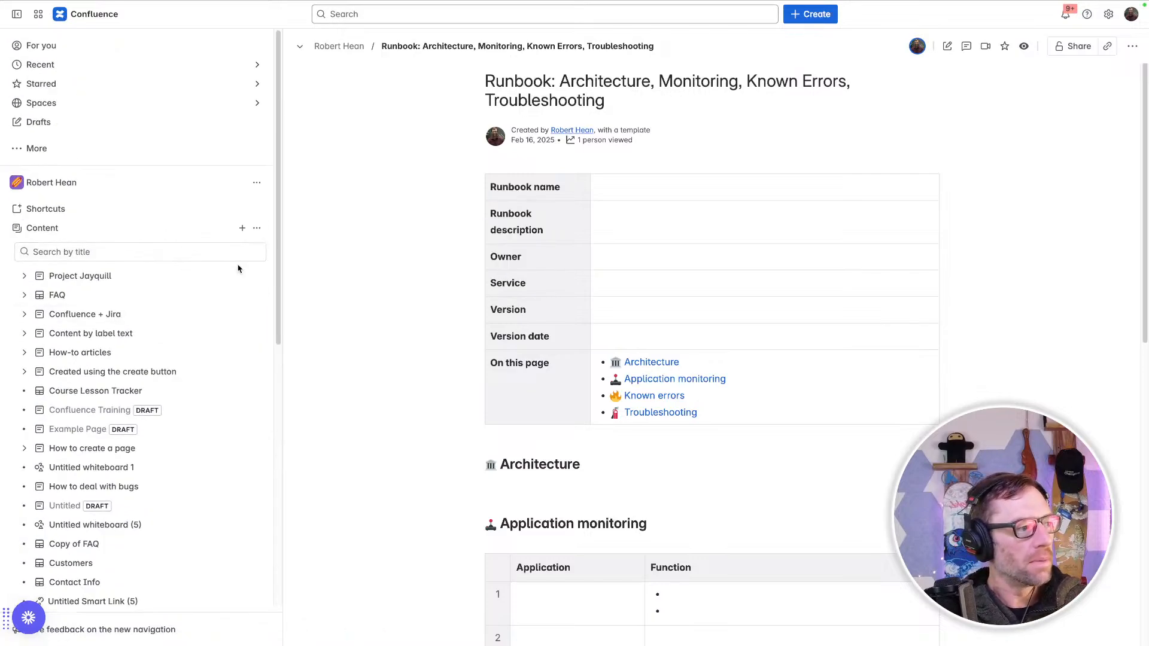
click(242, 228)
click(250, 254)
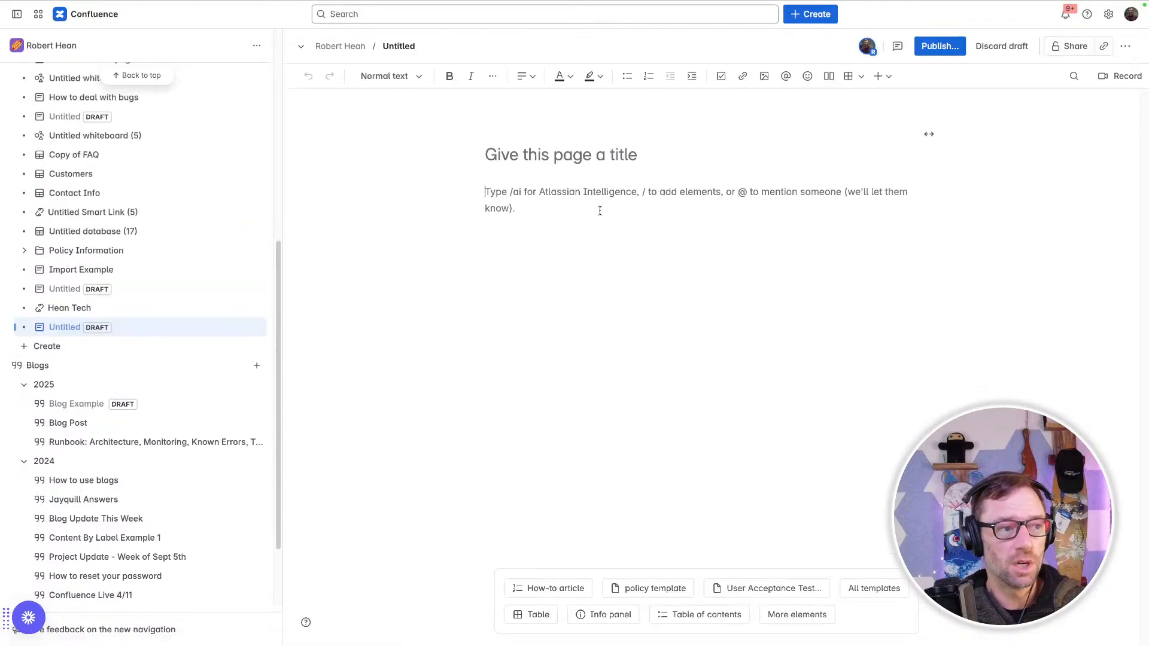
text(/blog)
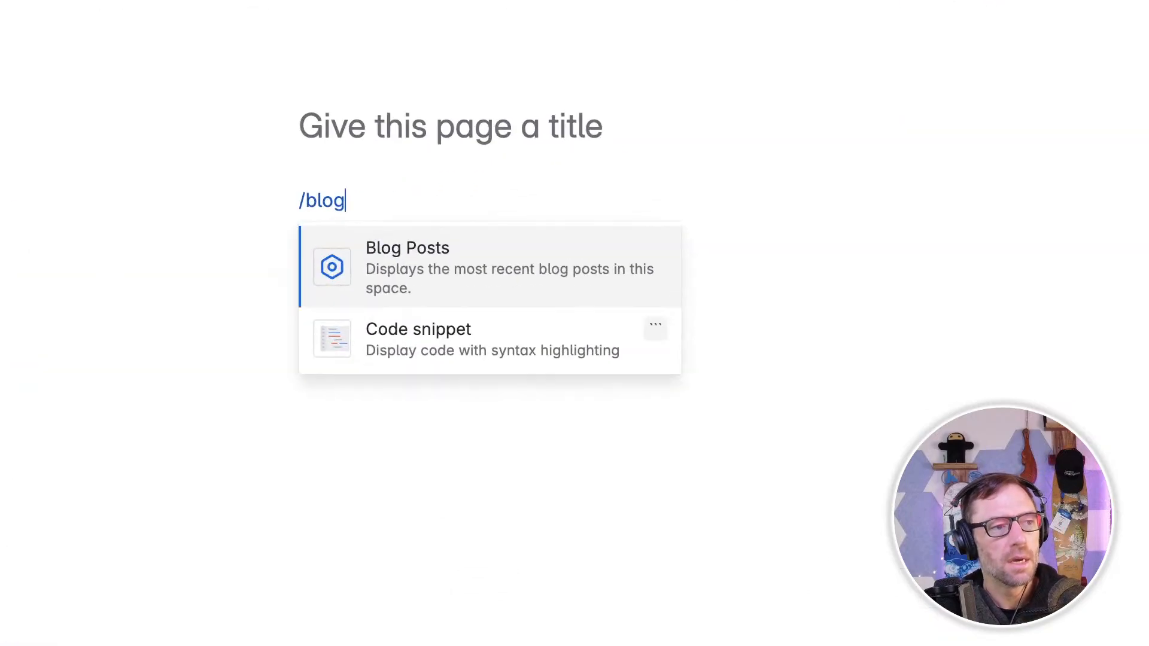
click(518, 278)
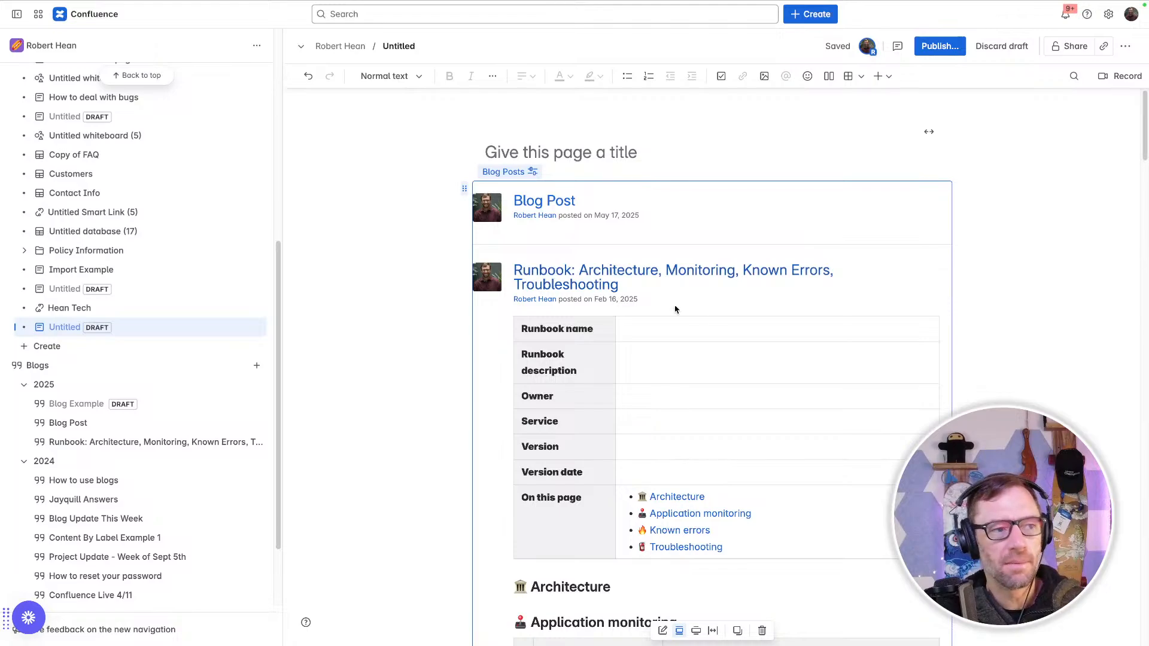
Step: Set the Blog Posts macro's content type to display to excerpts and check the refreshed preview
scroll(675, 309, down, 12)
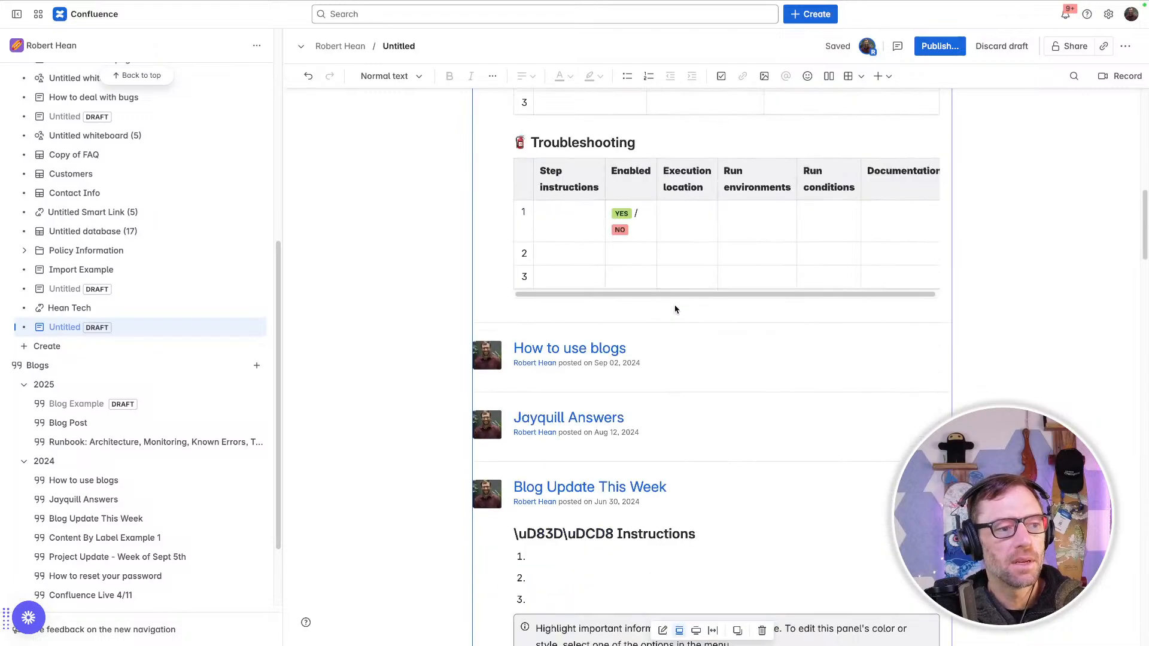
scroll(518, 326, up, 10)
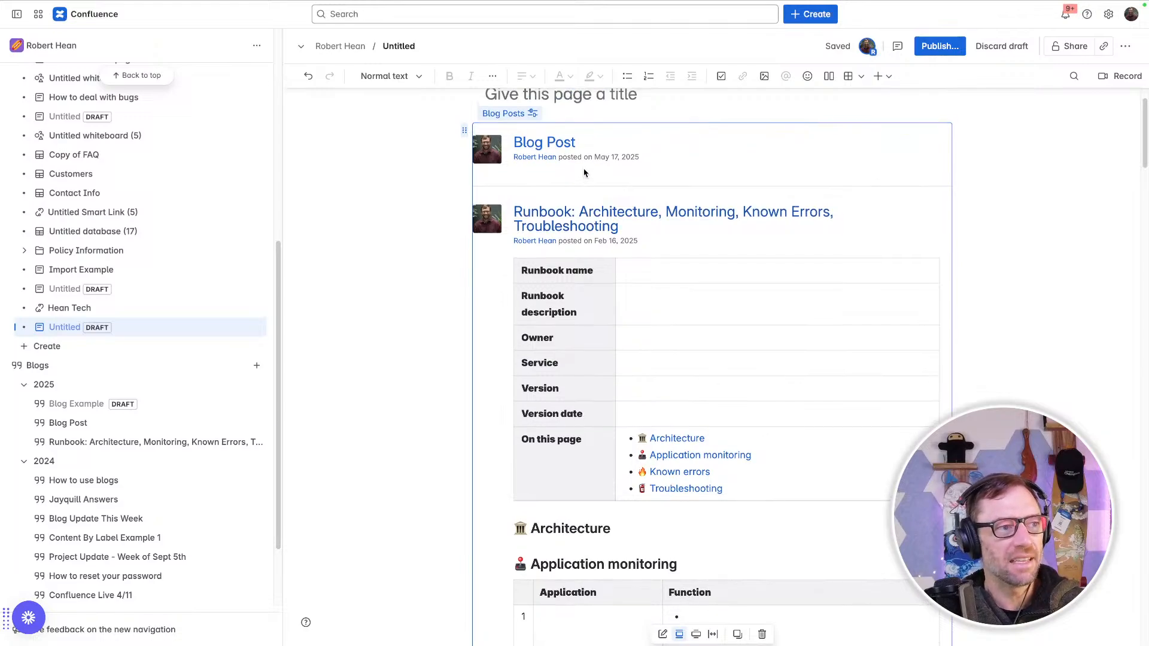
scroll(514, 166, up, 1)
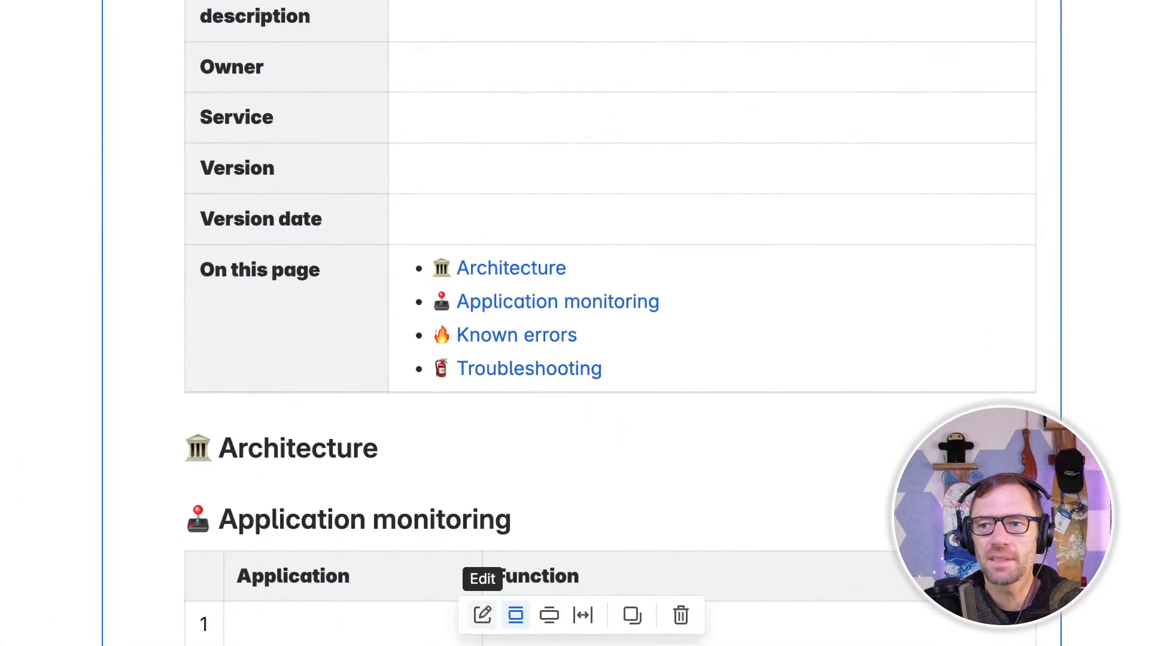
click(663, 632)
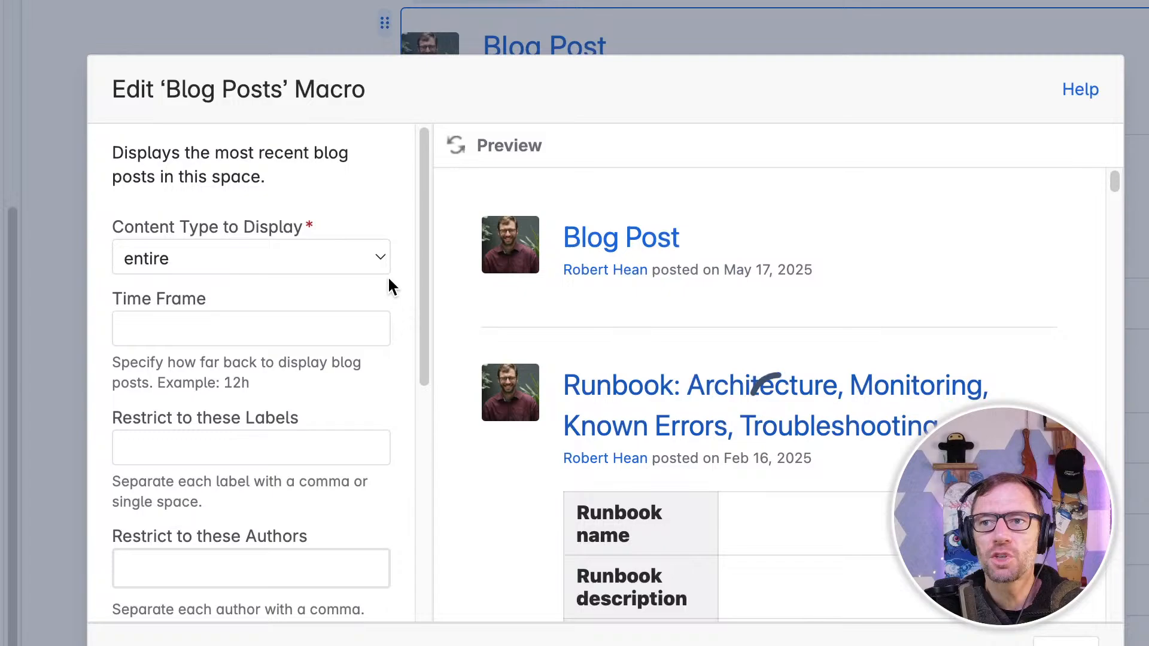
click(377, 264)
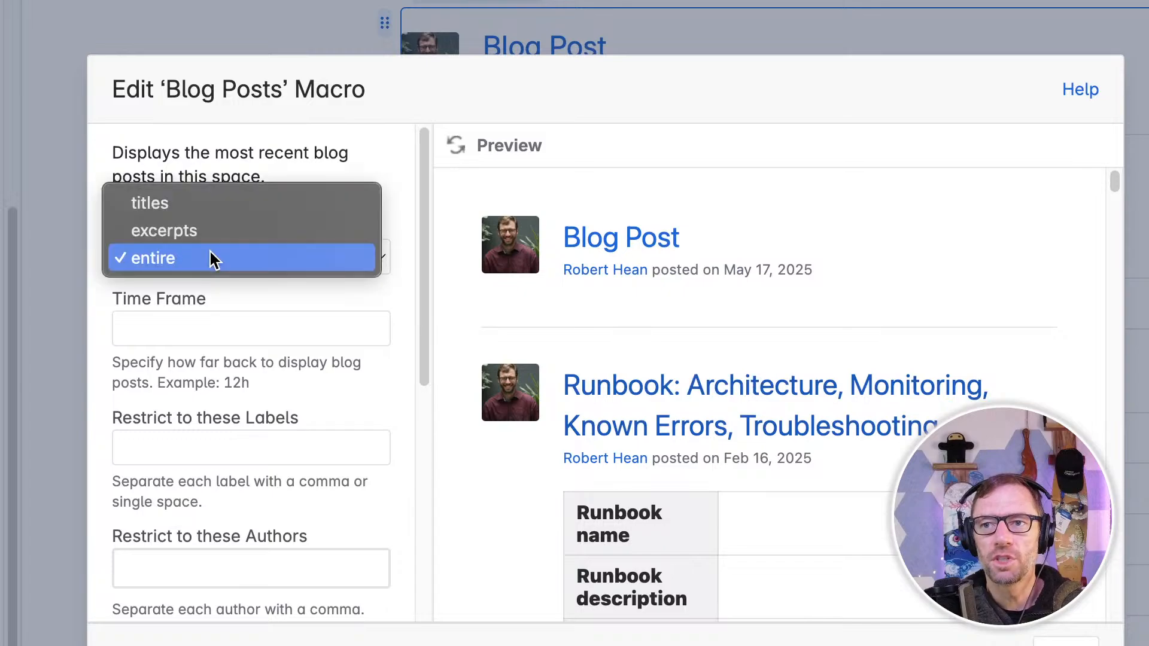
click(239, 233)
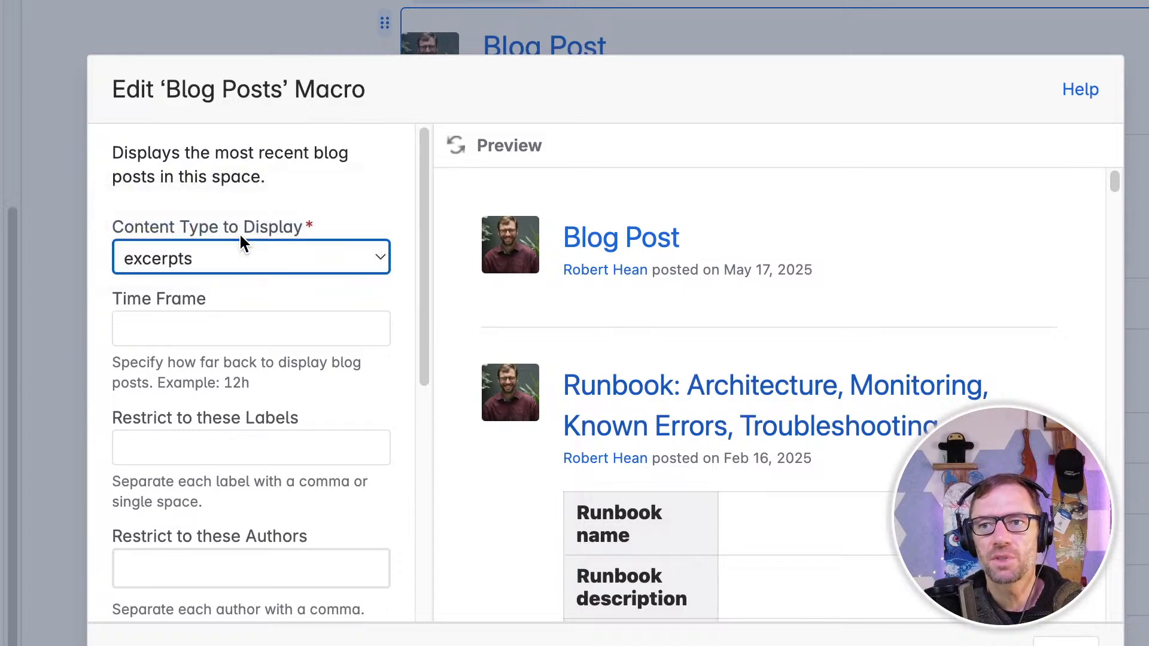
click(456, 145)
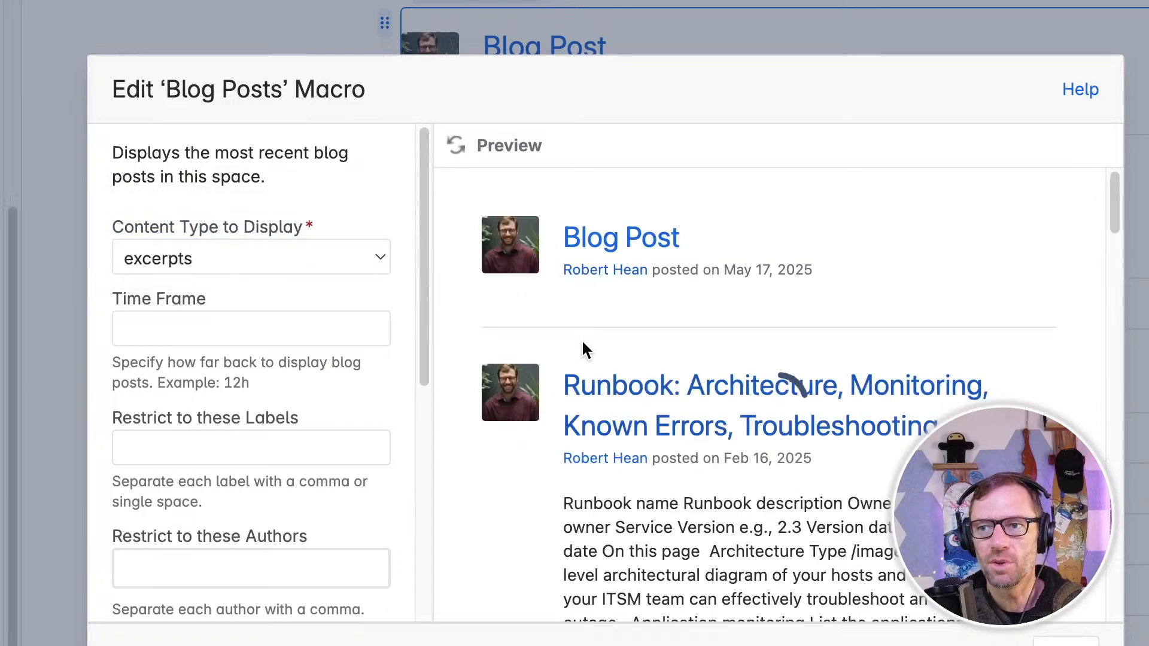
scroll(705, 377, down, 5)
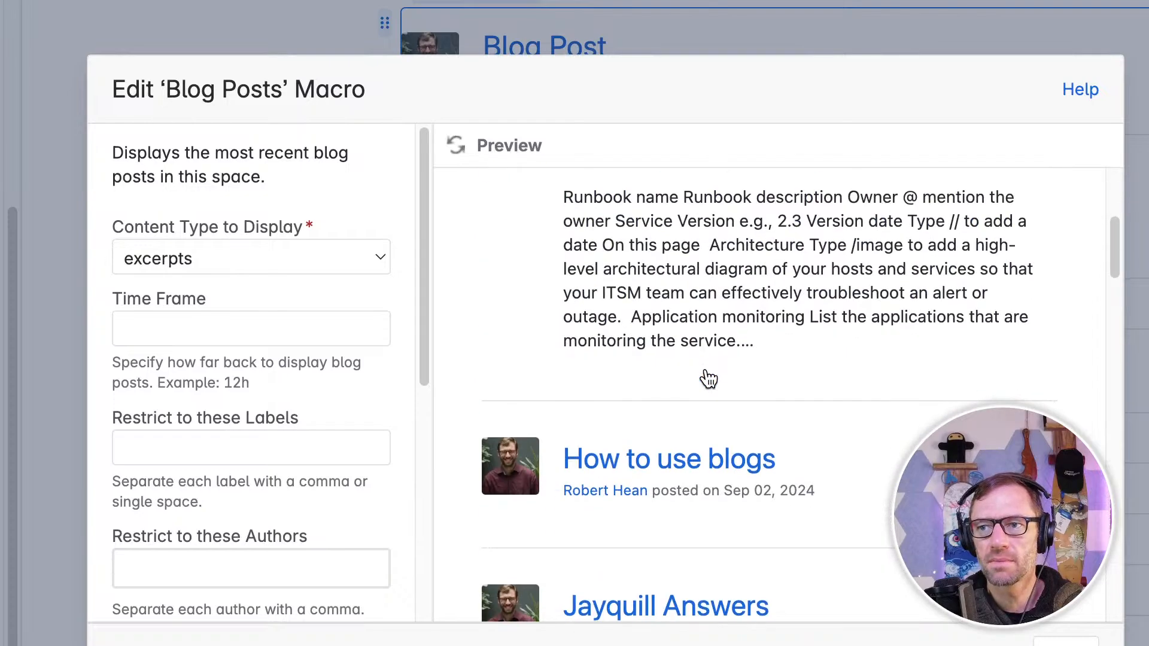
scroll(706, 371, down, 5)
scroll(706, 371, up, 10)
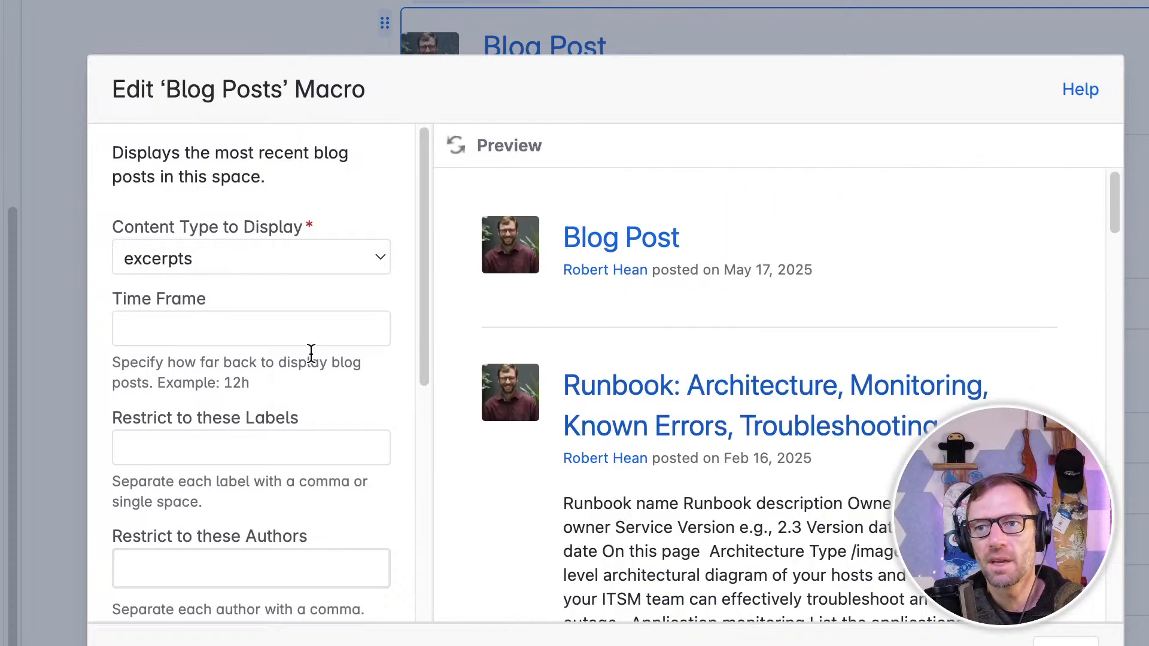
Step: Set the Blog Posts macro's time frame to 4w and refresh the preview
click(304, 332)
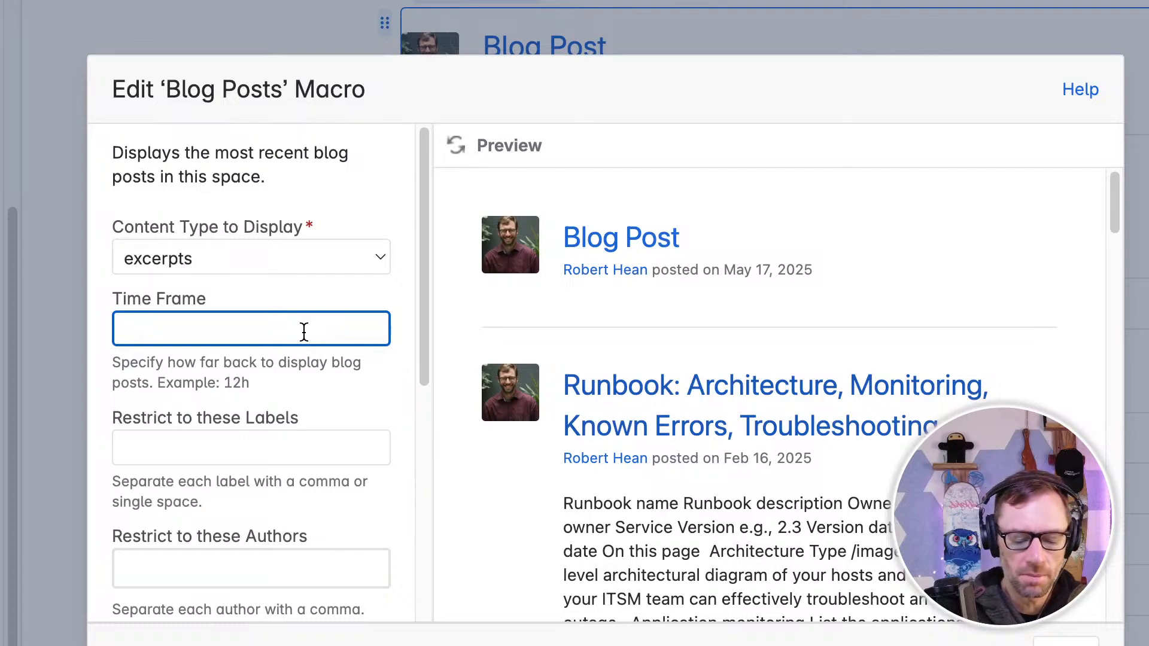
text(4w)
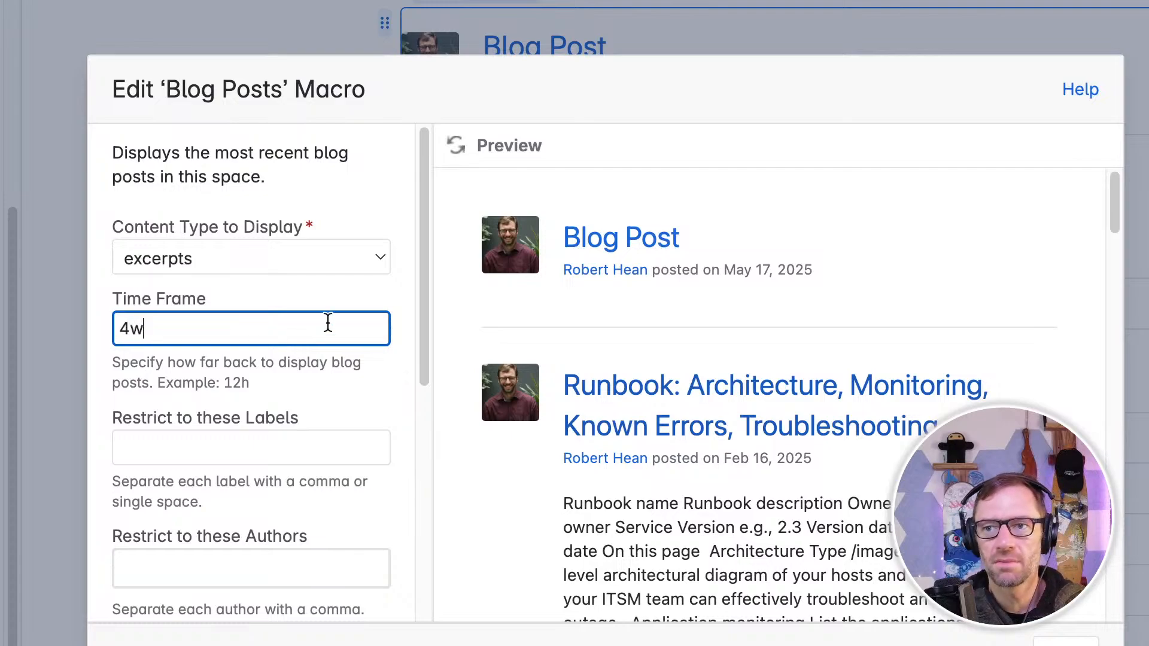
click(453, 157)
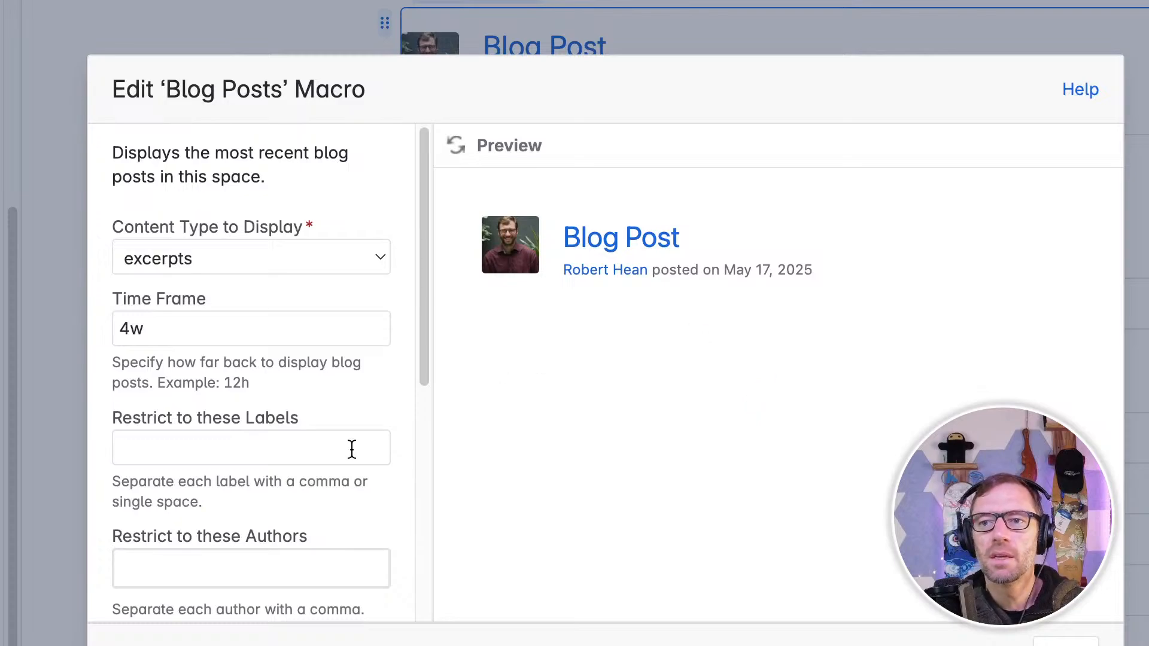
Step: Examine the macro's label, author and space restrictions, maximum number of posts and sorting options, and close its settings
scroll(353, 447, down, 2)
click(311, 377)
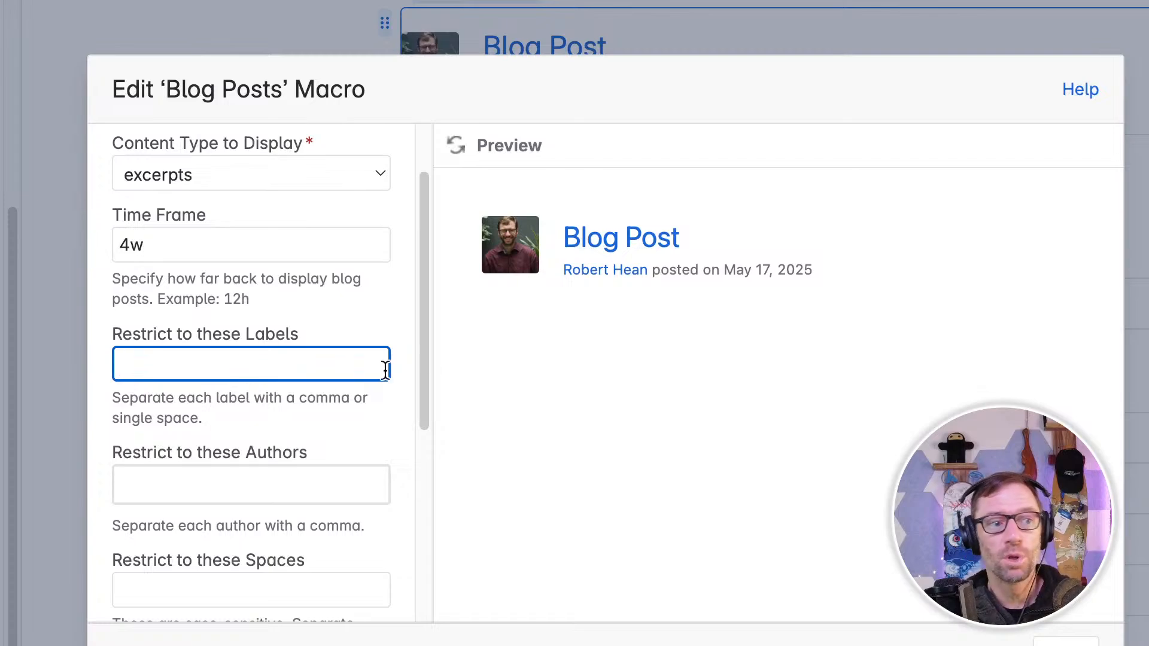
scroll(294, 342, down, 4)
scroll(294, 343, up, 1)
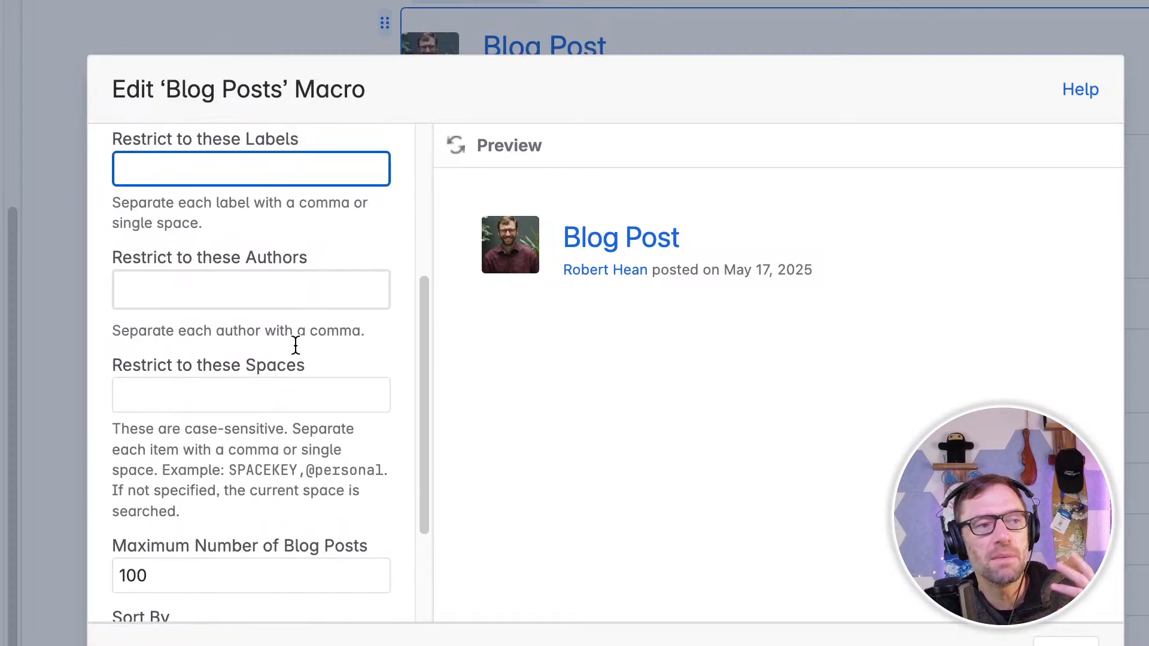
scroll(295, 344, down, 1)
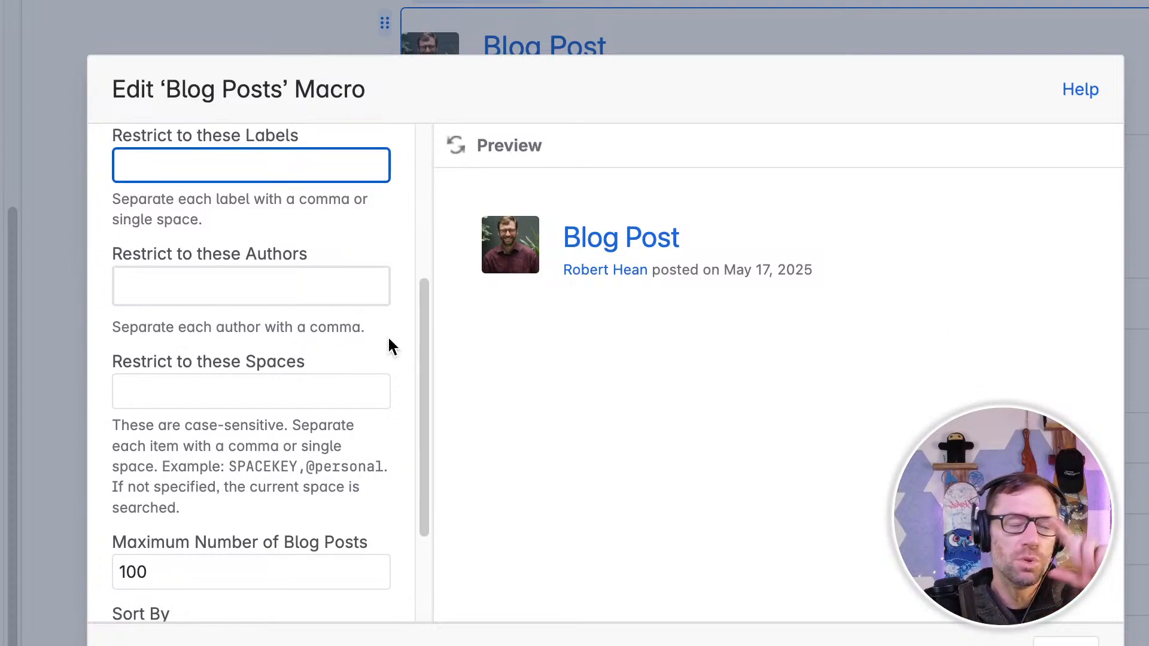
scroll(356, 250, up, 1)
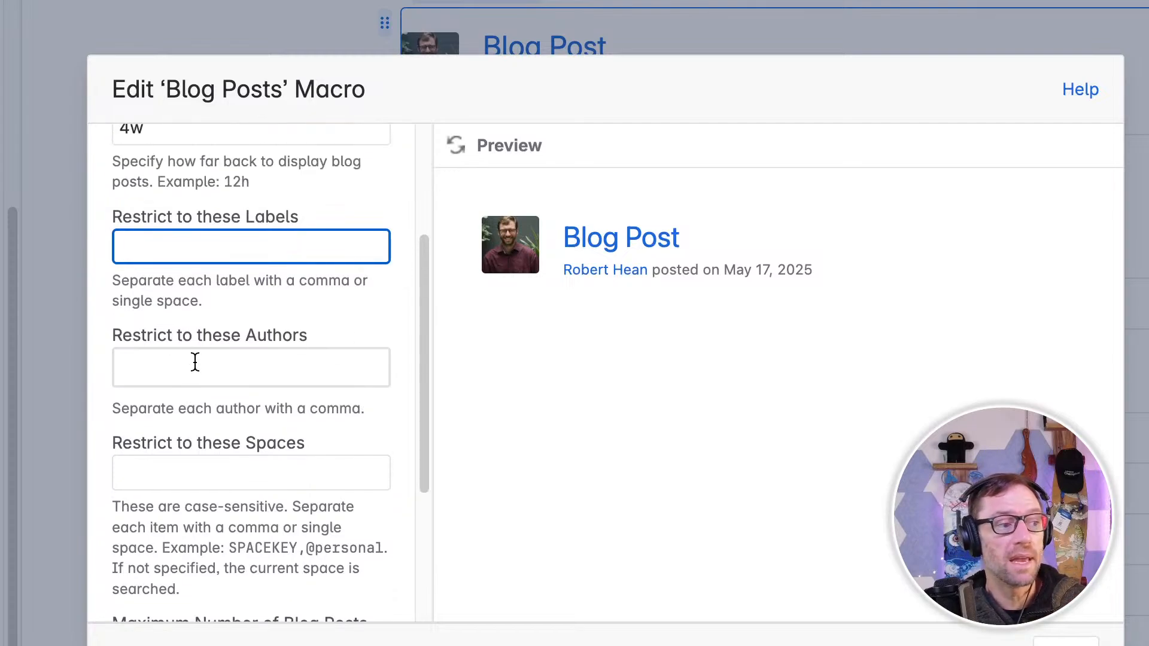
click(166, 380)
scroll(235, 336, down, 2)
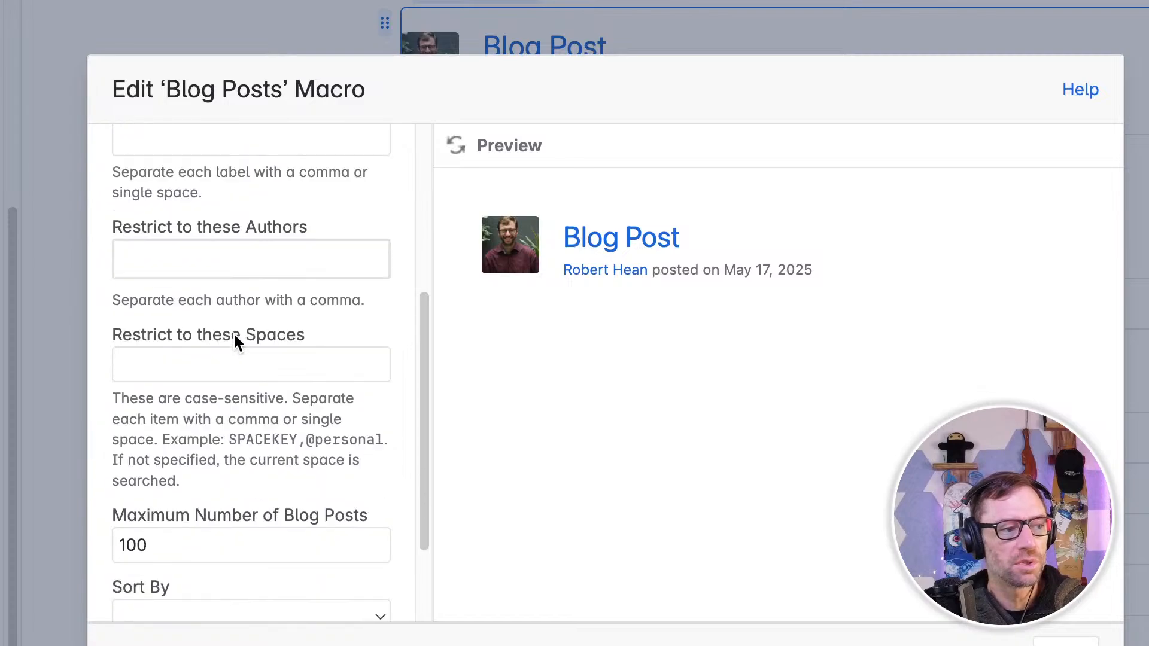
click(257, 296)
scroll(250, 359, down, 1)
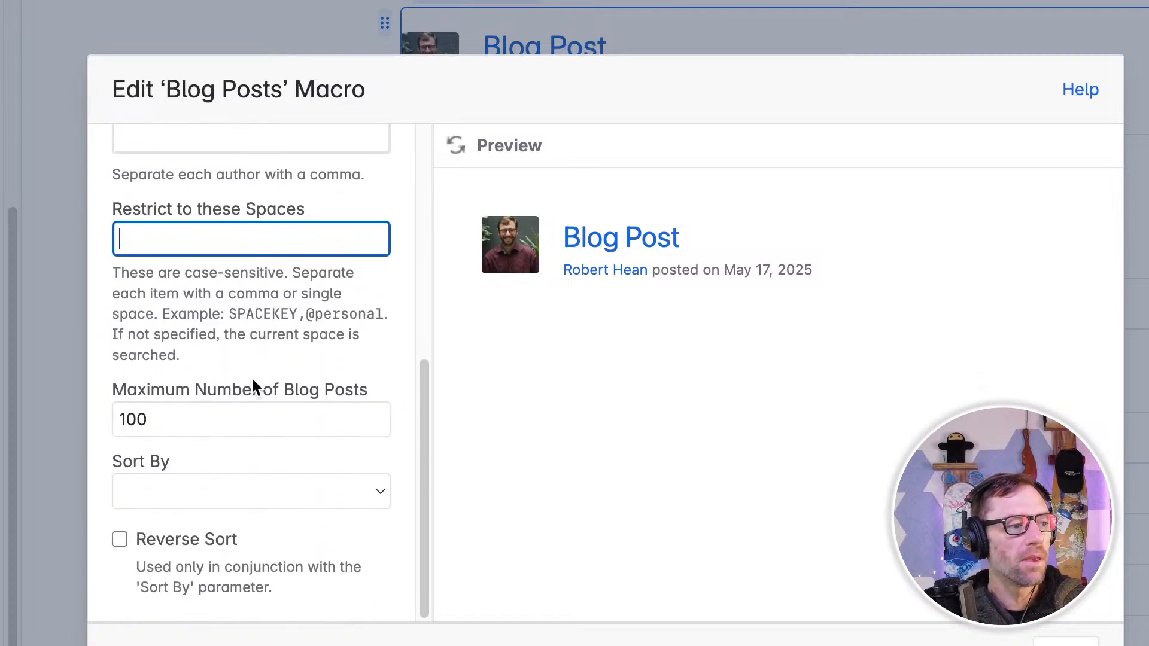
scroll(370, 434, up, 2)
scroll(406, 431, up, 3)
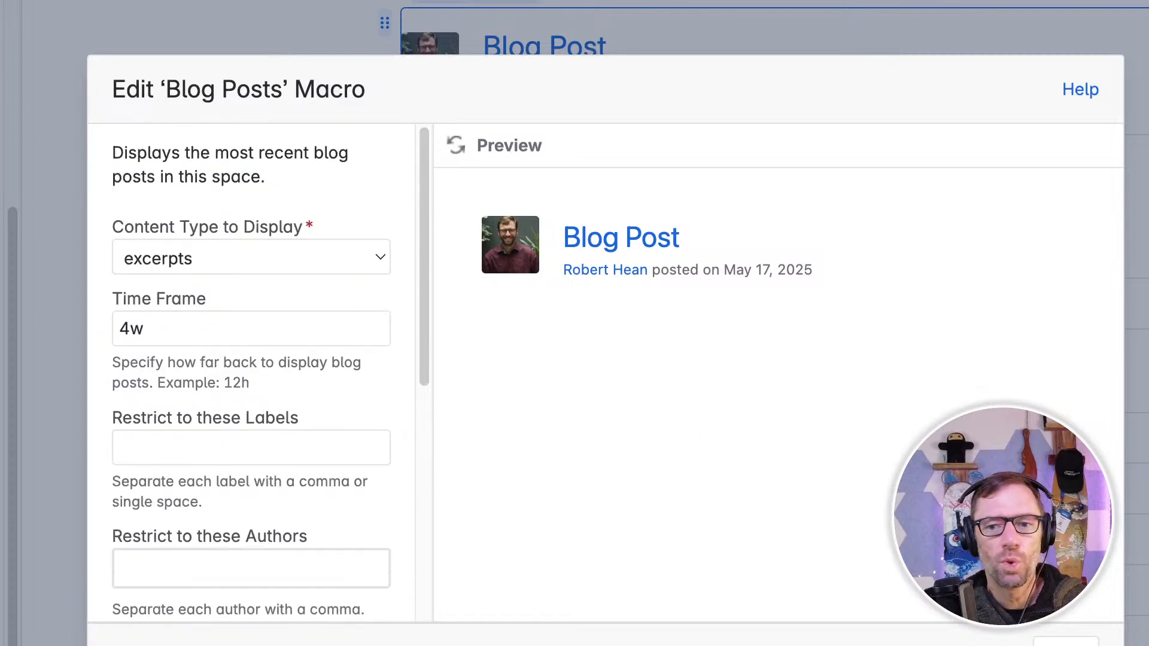
click(1066, 644)
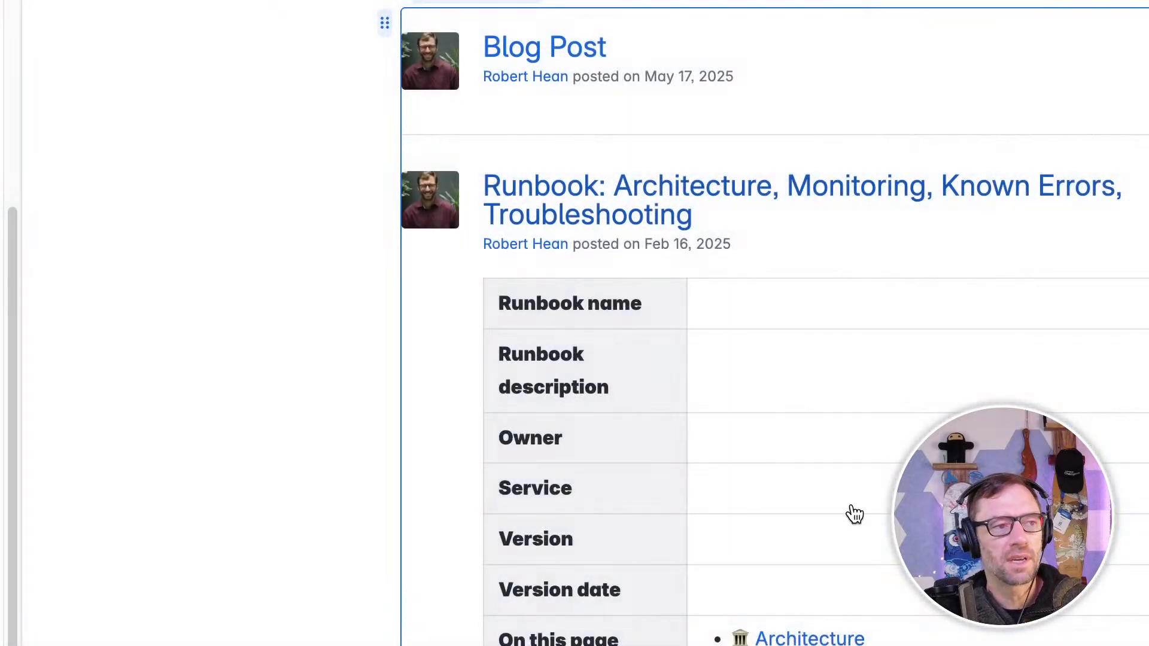
Step: Delete the Blog Posts macro from the page and search the insertable elements for "blog"
scroll(853, 513, up, 2)
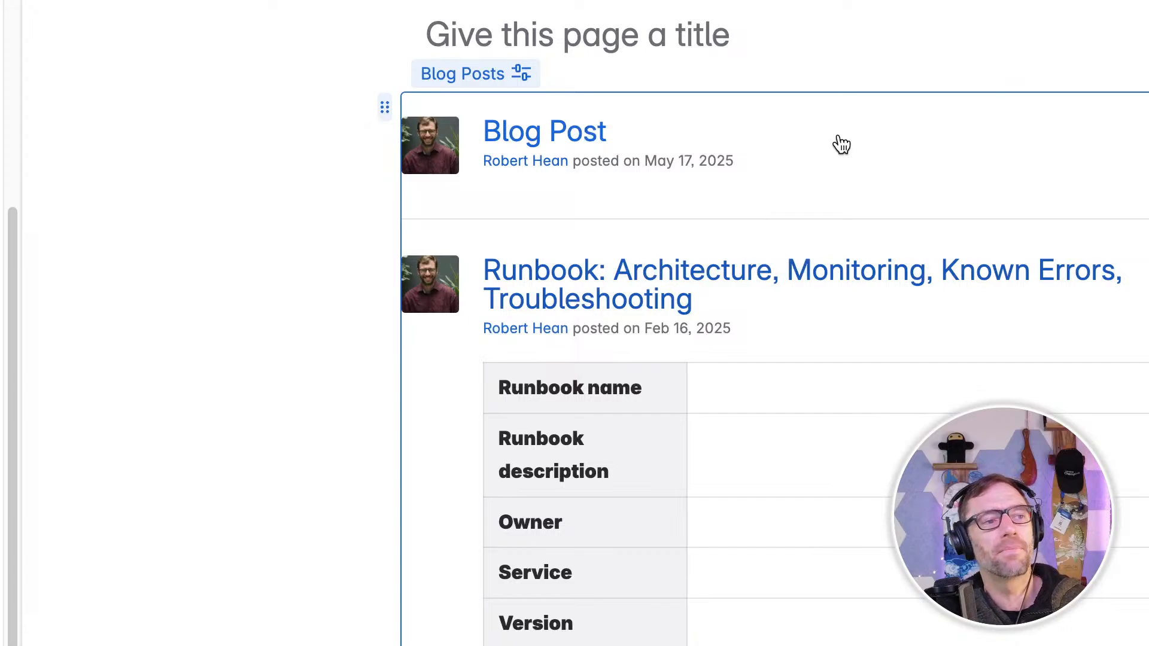
key(Delete)
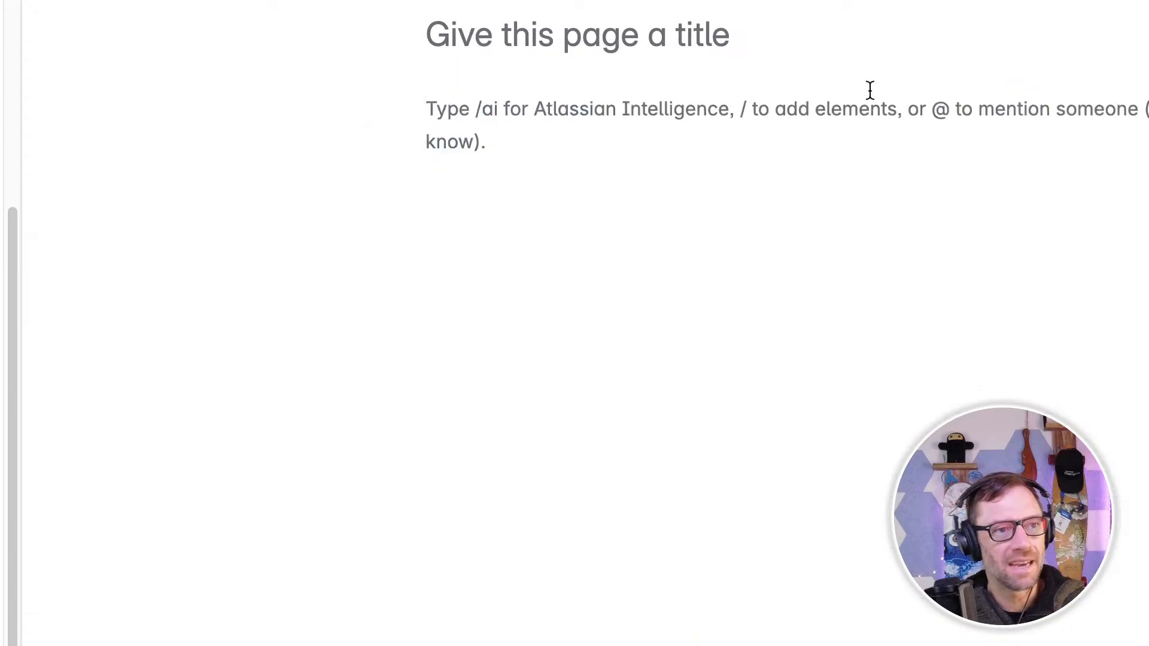
text(/)
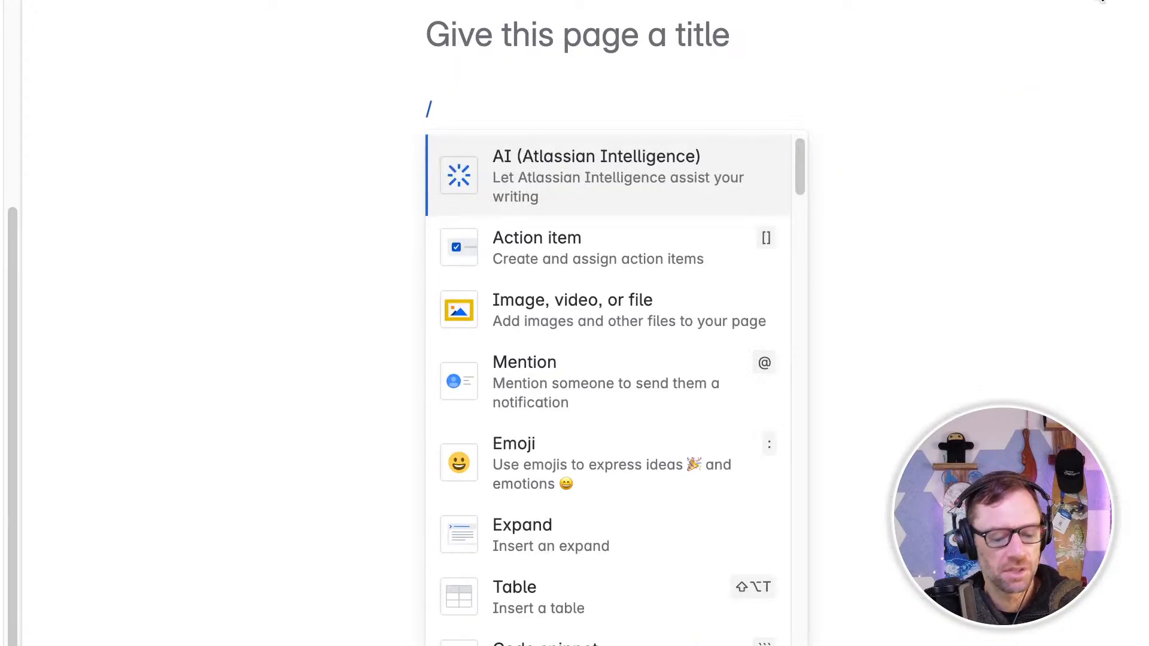
text(blog)
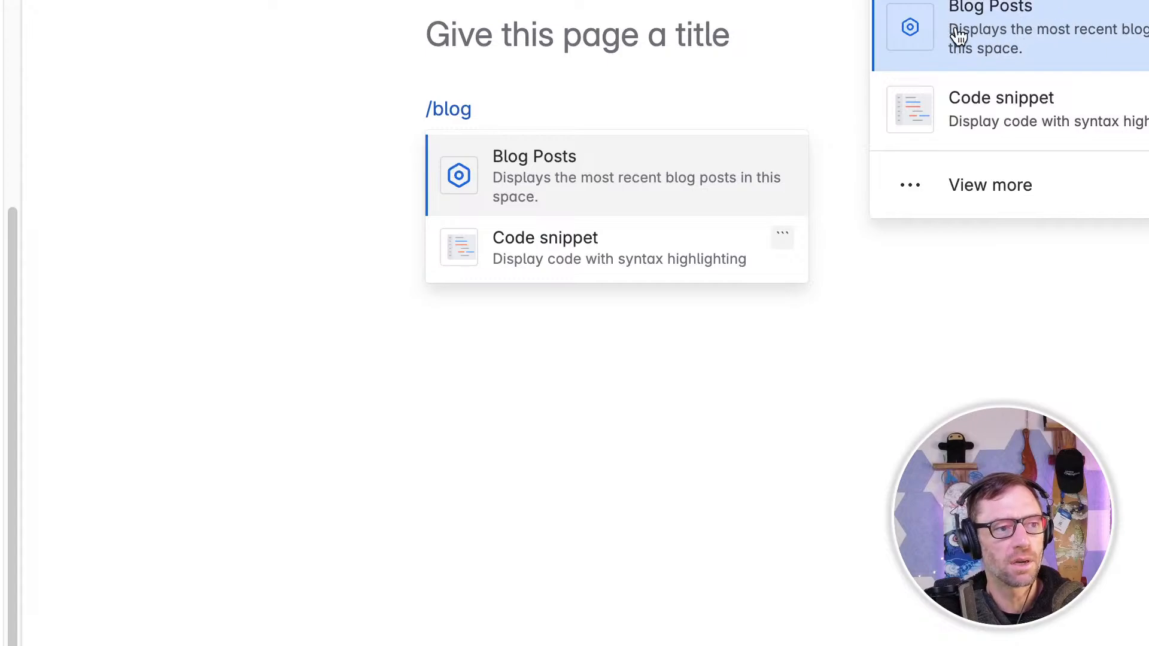
key(Down)
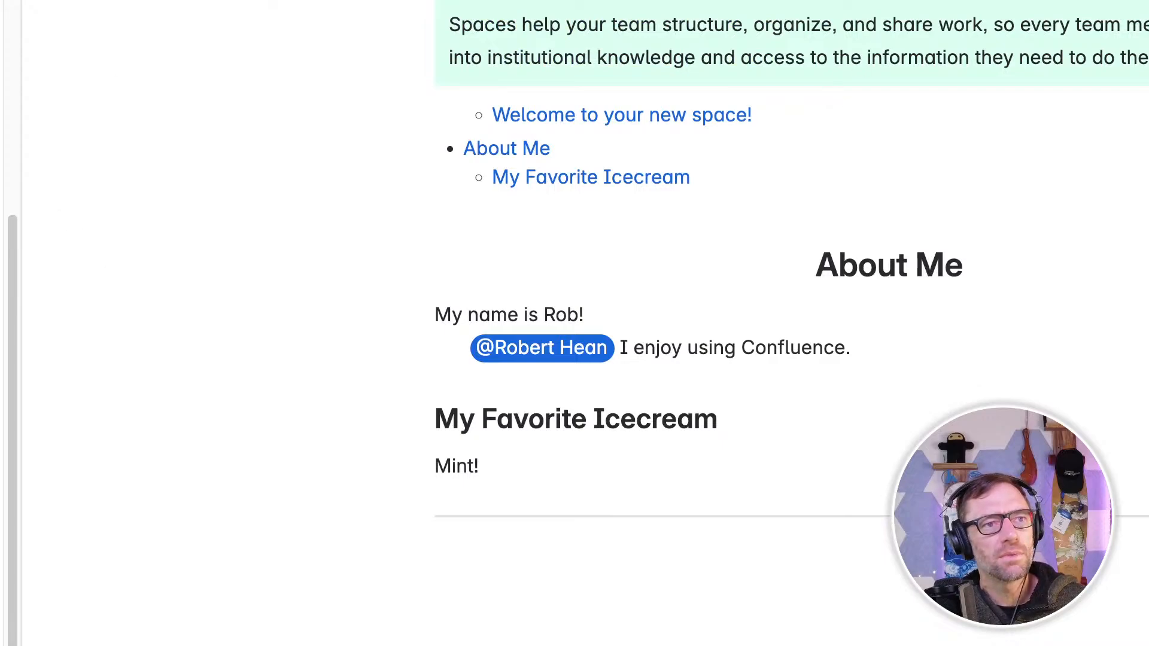
Step: Create a new blog post draft in the personal space and show the content types available for creation
click(1064, 1)
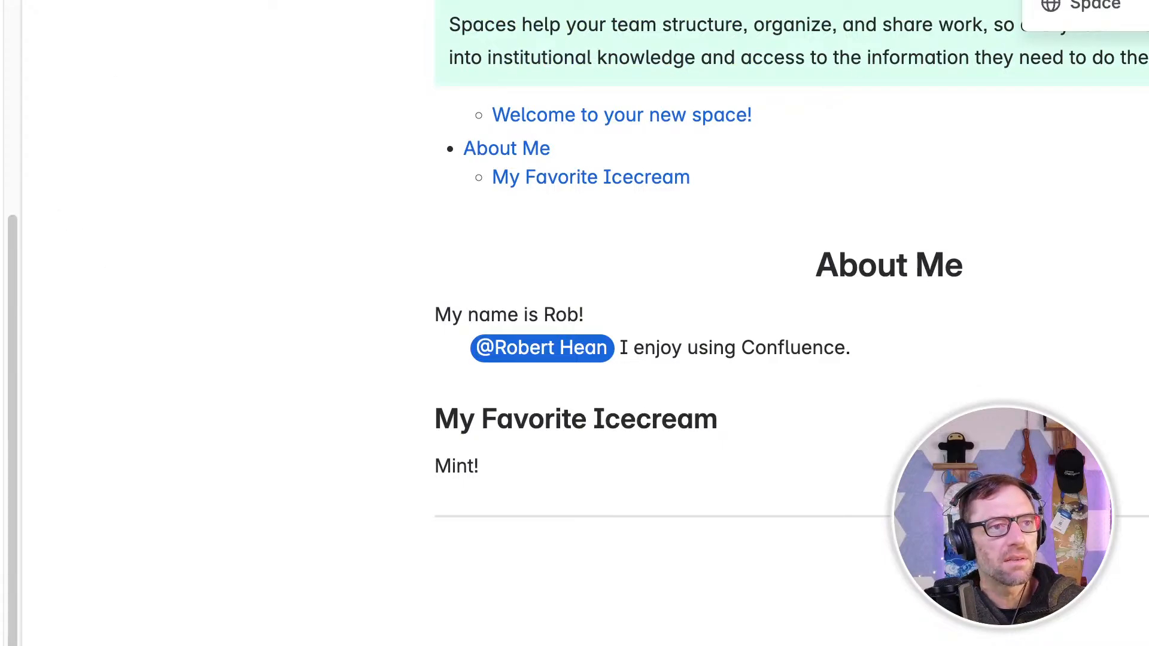
click(1070, 1)
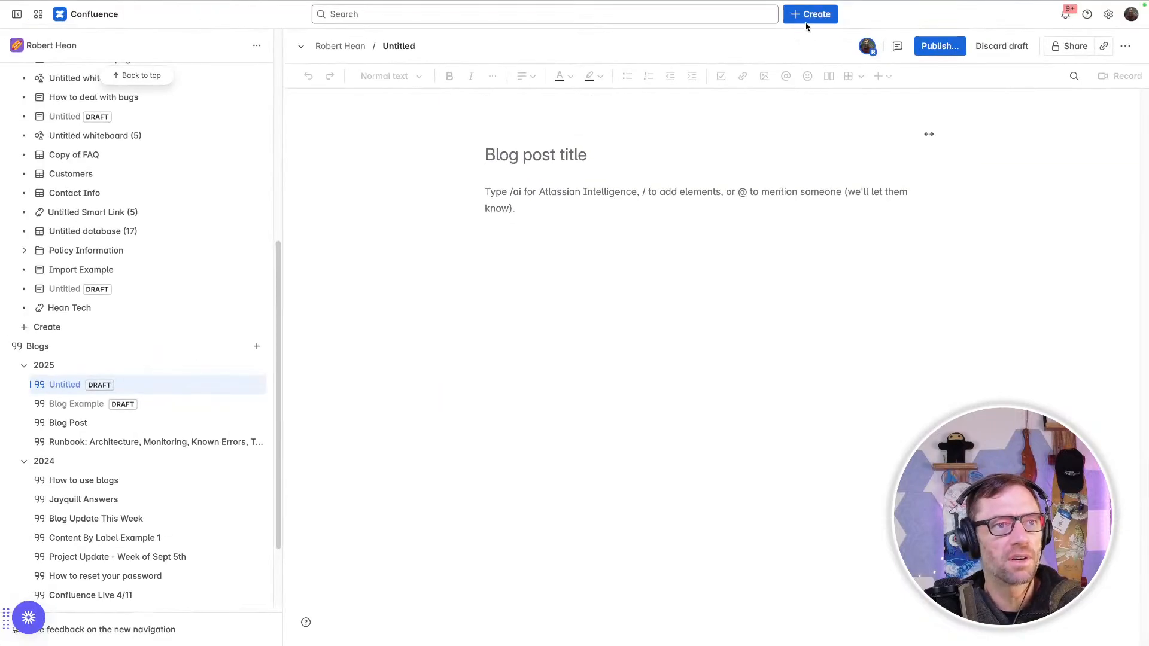
click(805, 22)
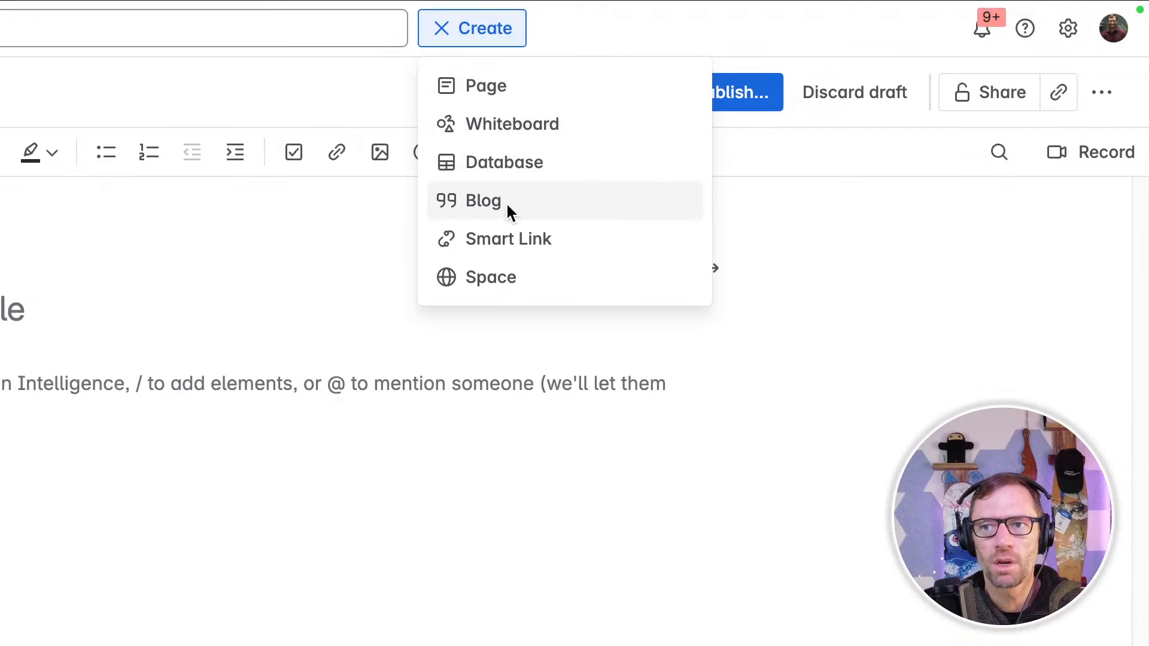
Step: Title the new blog post draft "KYC : Blog Posts Review"
click(369, 205)
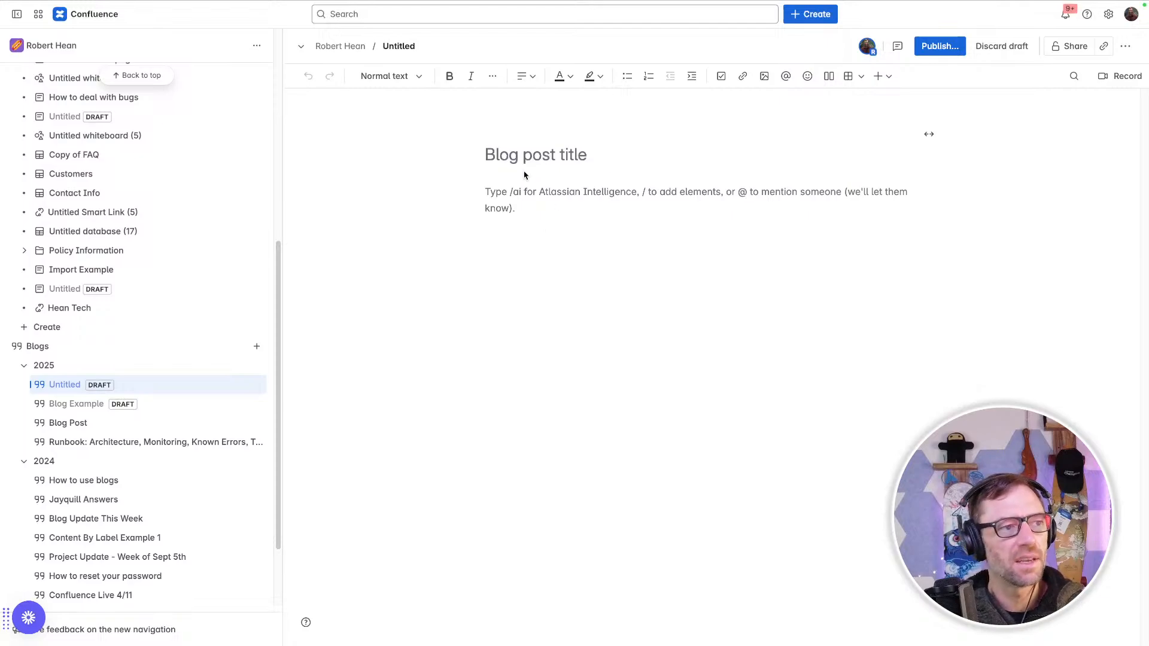
click(479, 161)
mouse_move(507, 150)
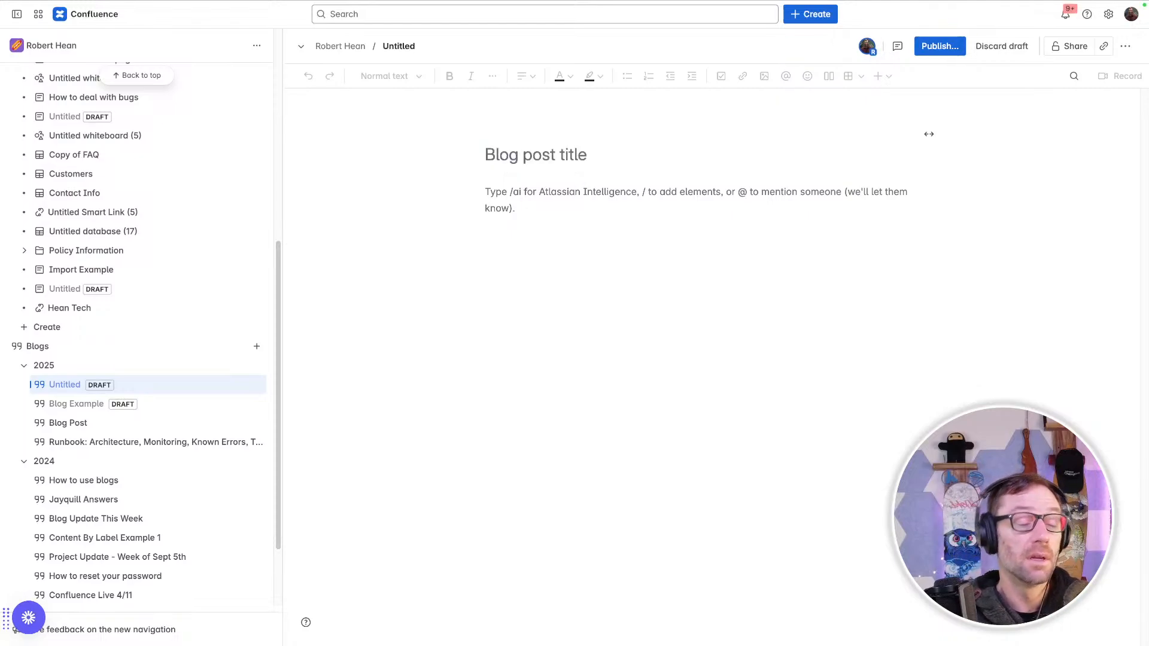
text(KYC : Blog Posts Review)
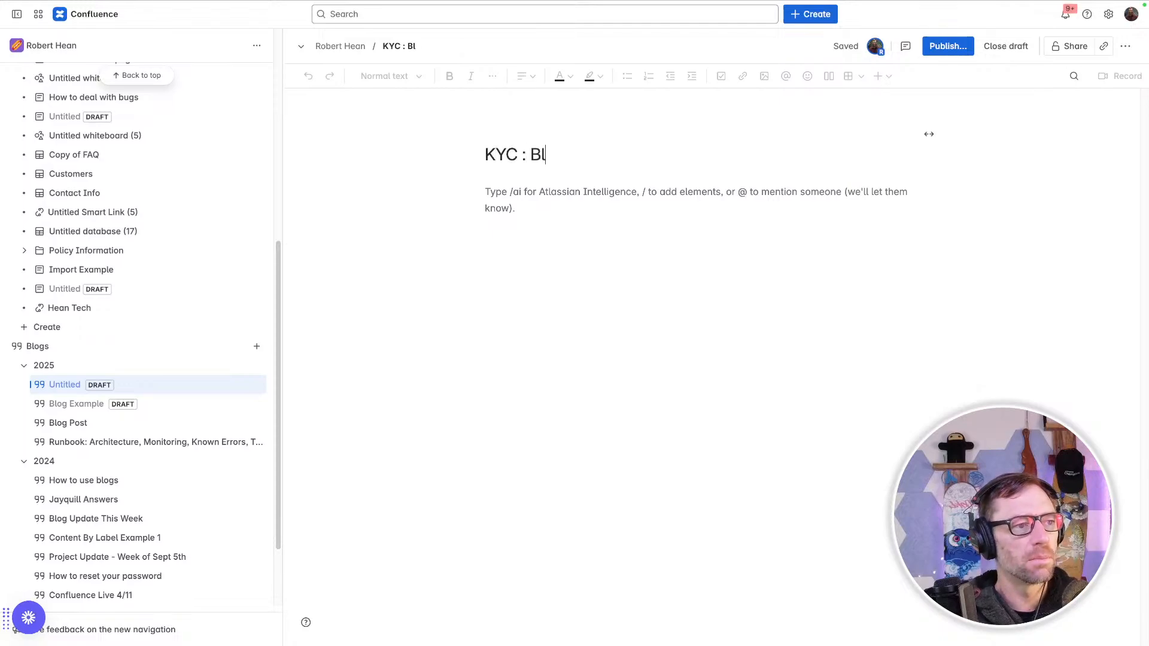
click(551, 303)
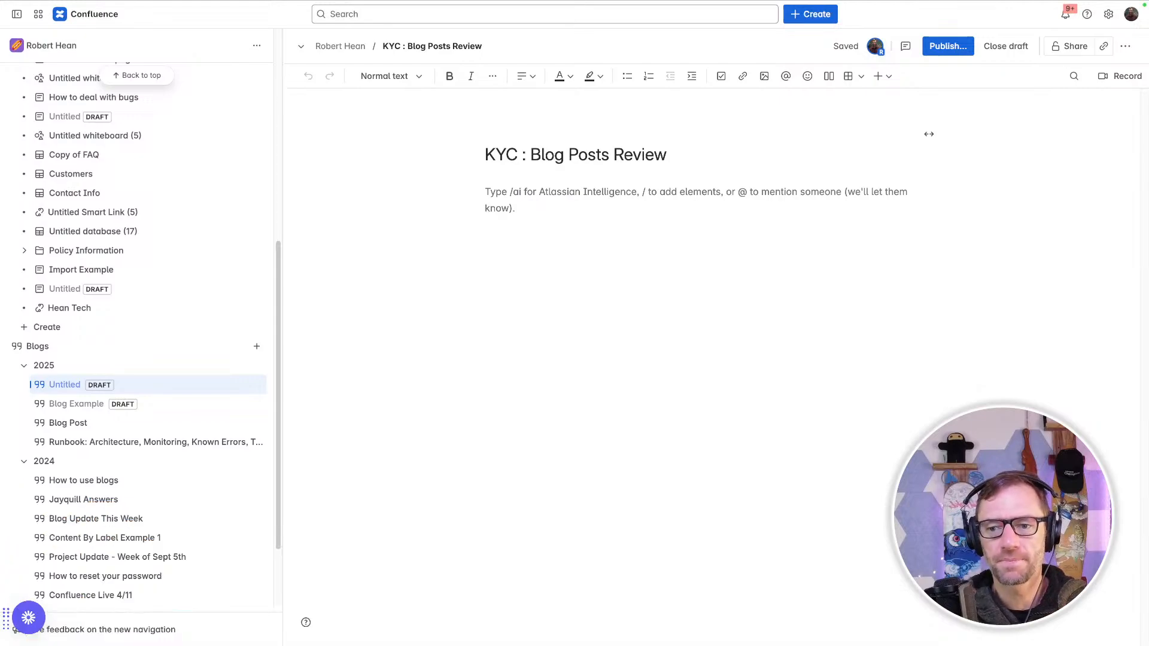
Step: Add the new labels "kyc" and "blog" to the blog post draft
click(1125, 48)
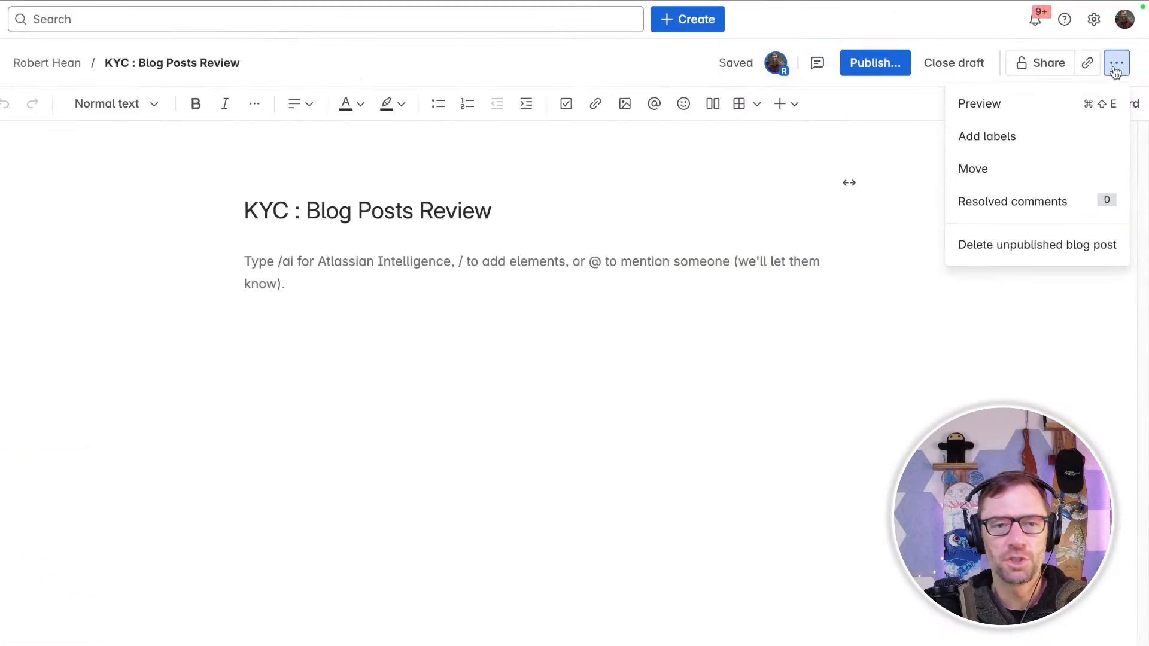
click(907, 201)
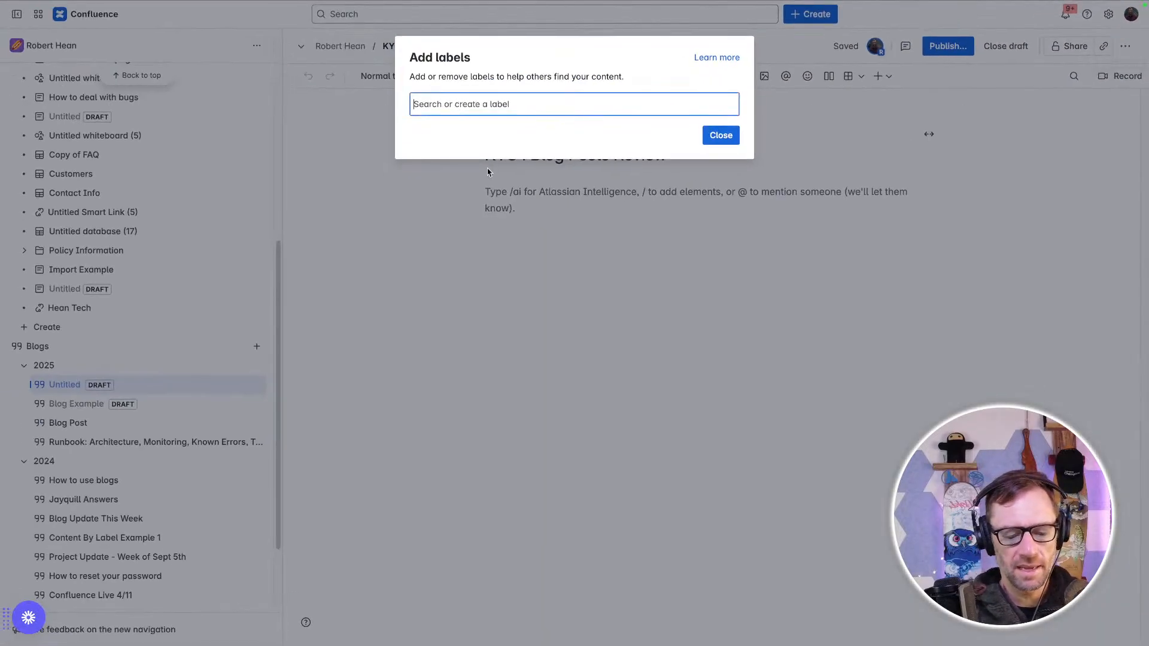
text(kyc)
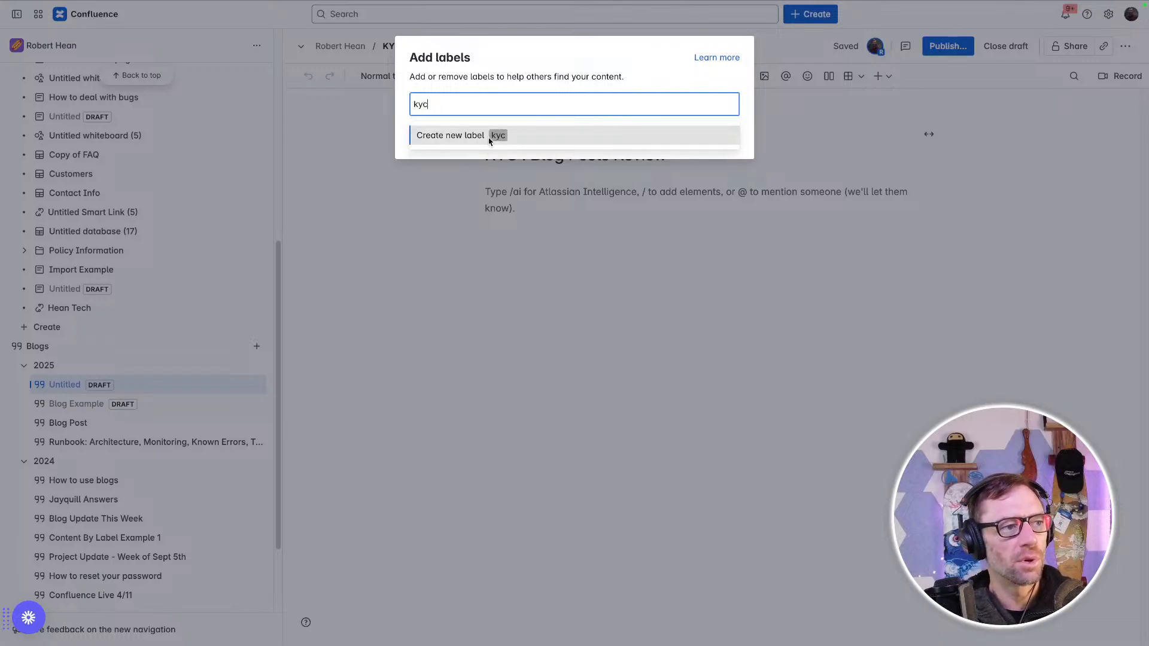
click(489, 138)
text(blog)
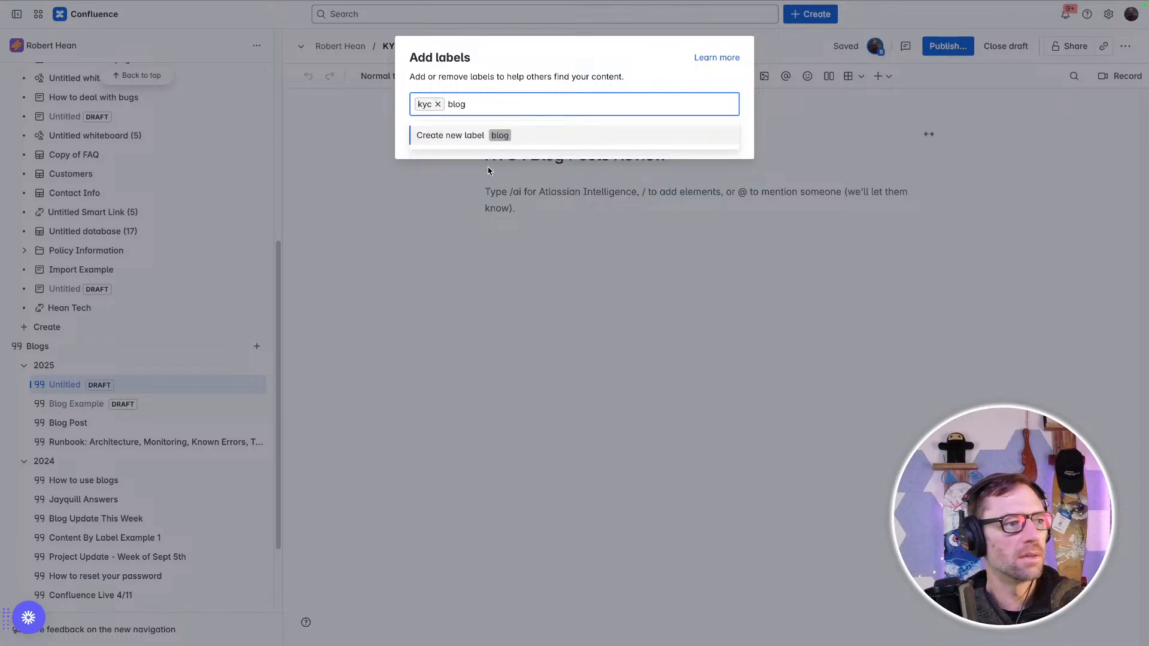
click(488, 139)
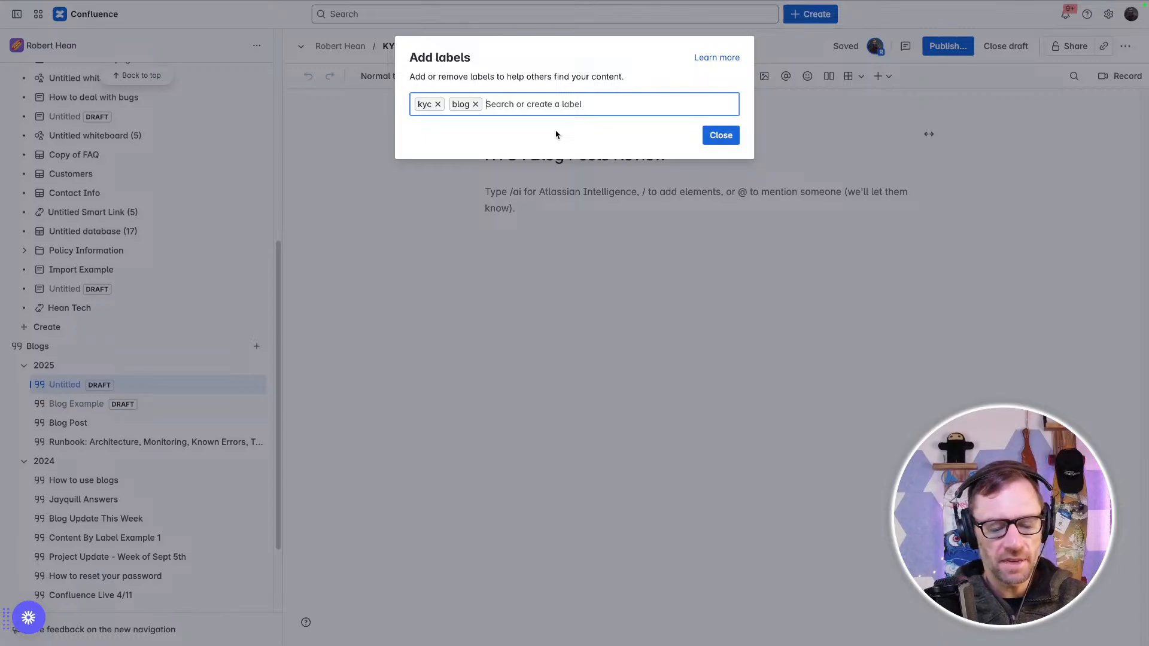
Step: Enter the label variants "bl-og" and "bolg" without creating them, and clear the entry
text(bl-og)
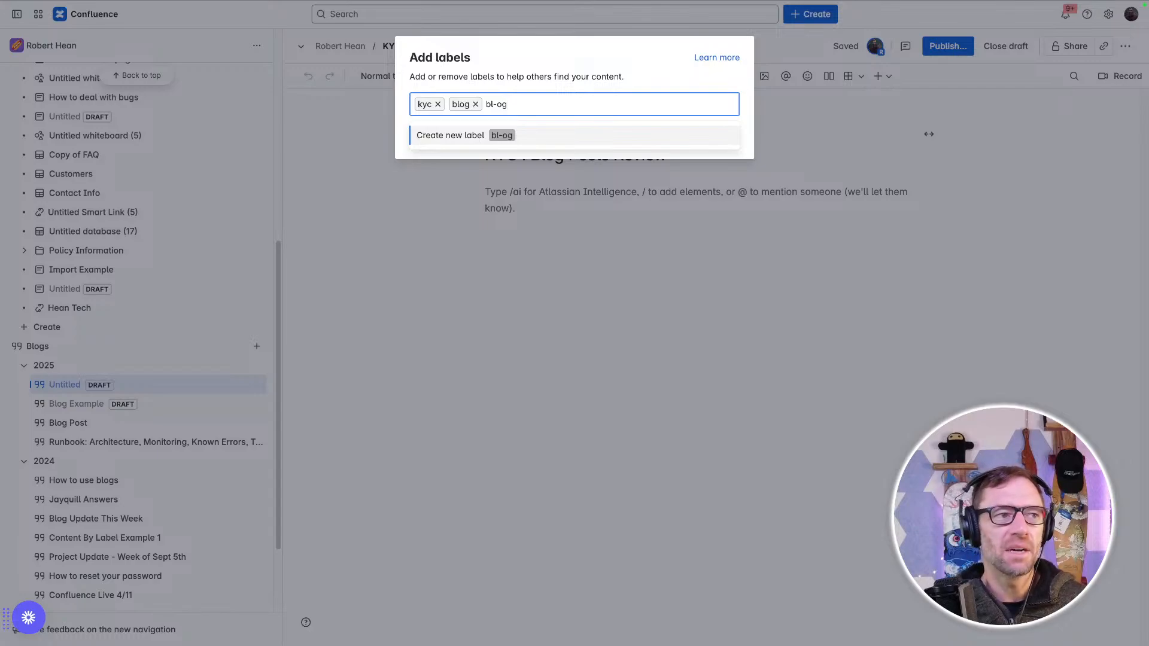
key(BackSpace)
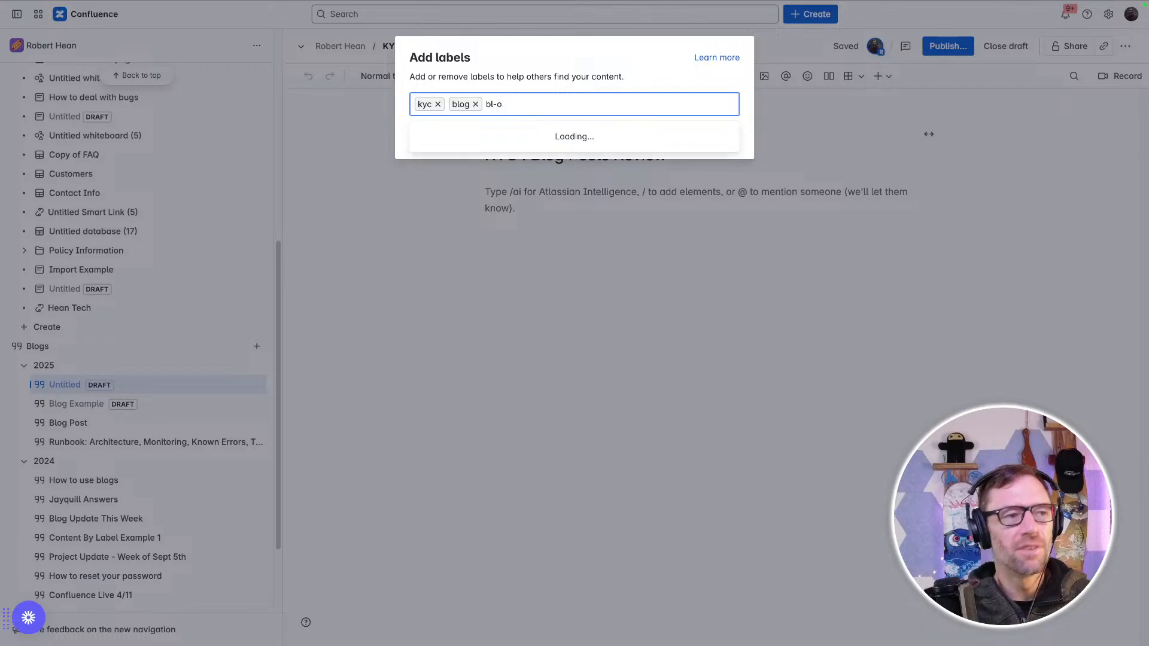
key(BackSpace)
text(olg)
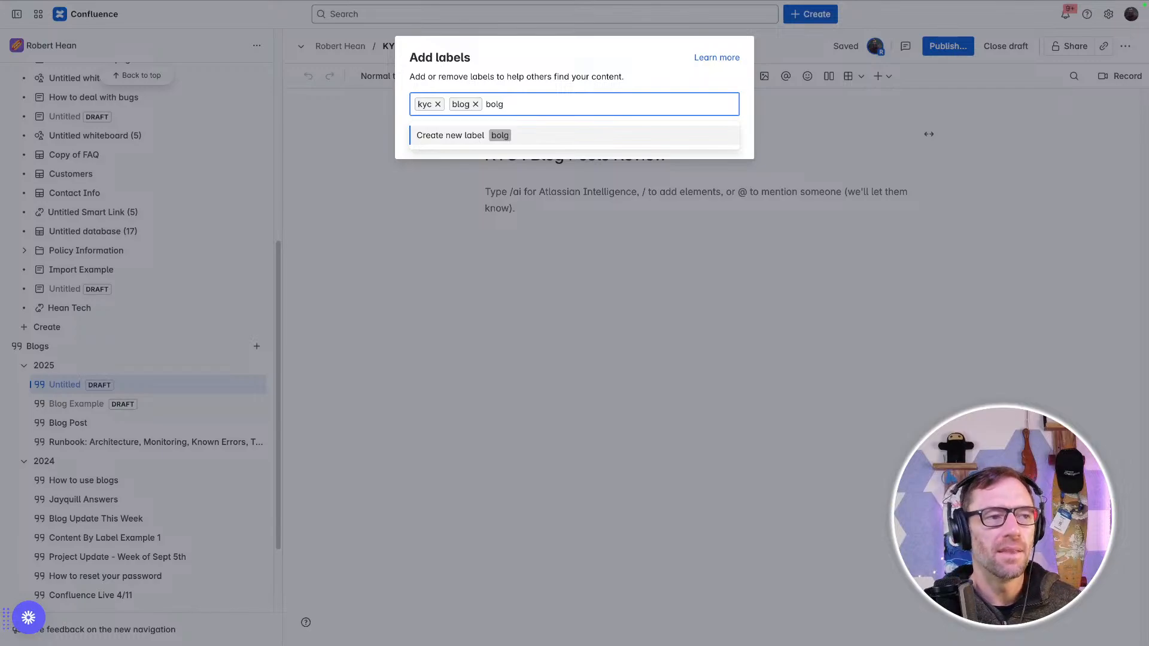
double_click(502, 105)
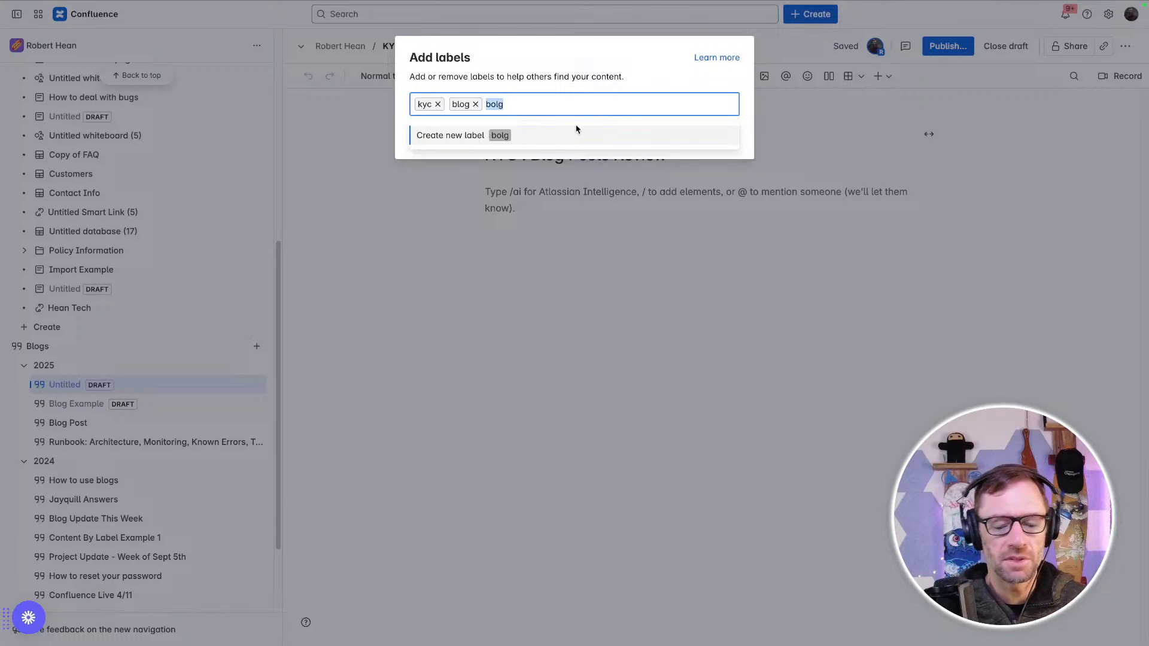
key(BackSpace)
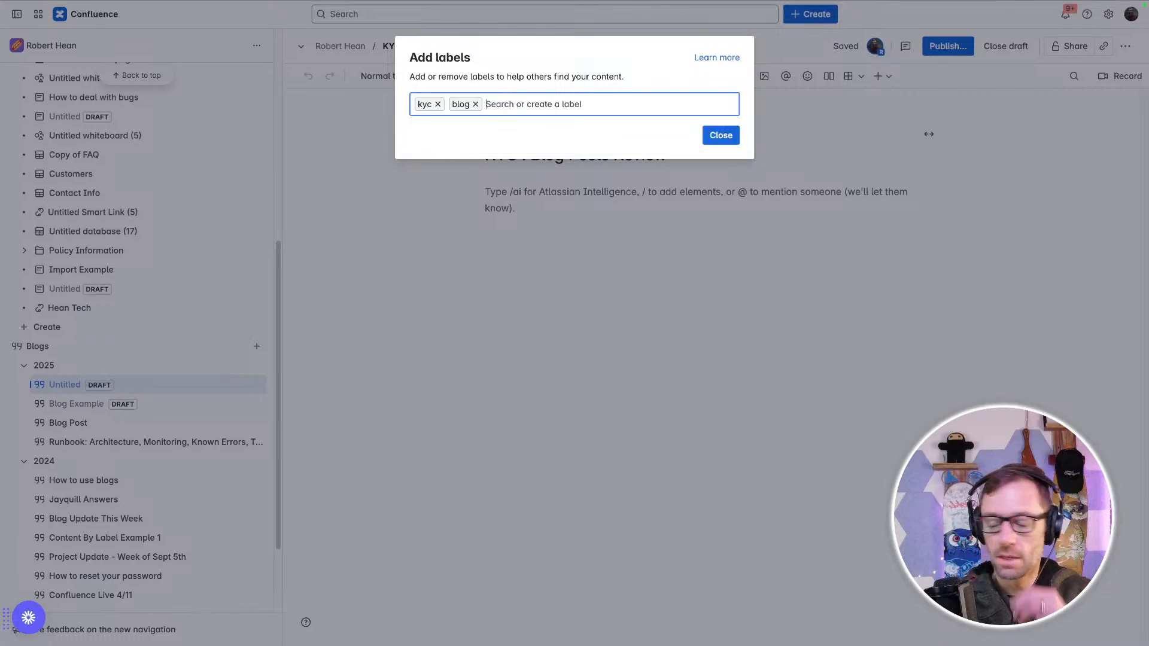
Step: Write "The KYC event went well!" as the blog post's body and publish the post with open access
click(721, 135)
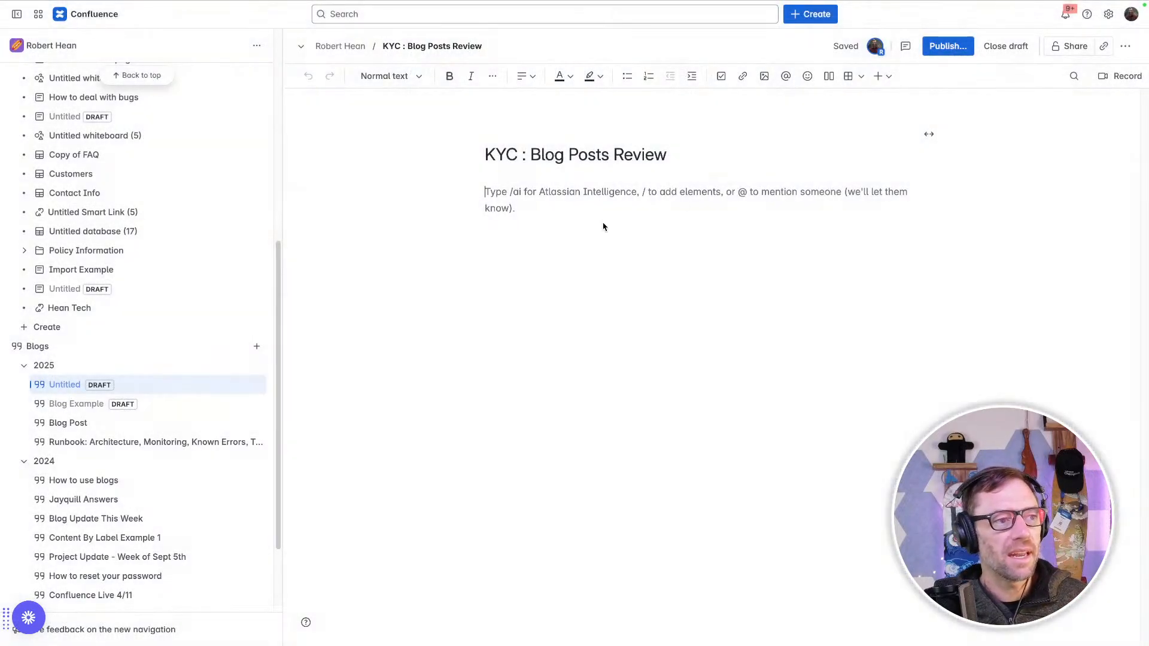
click(597, 204)
text(The KYC)
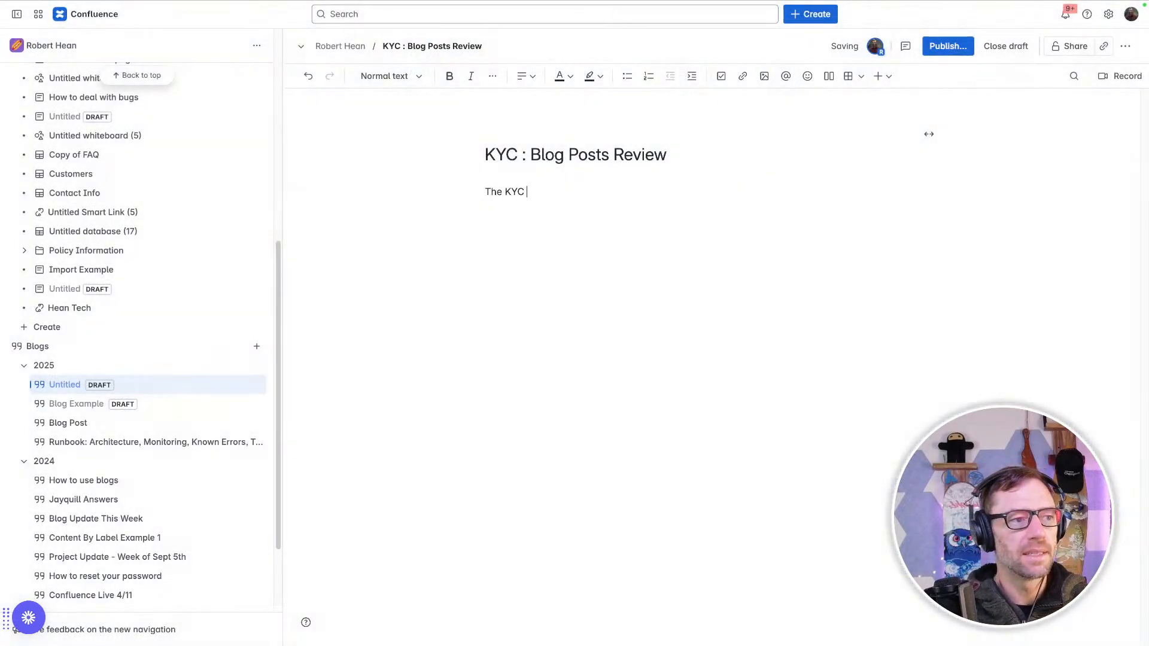
text( event we)
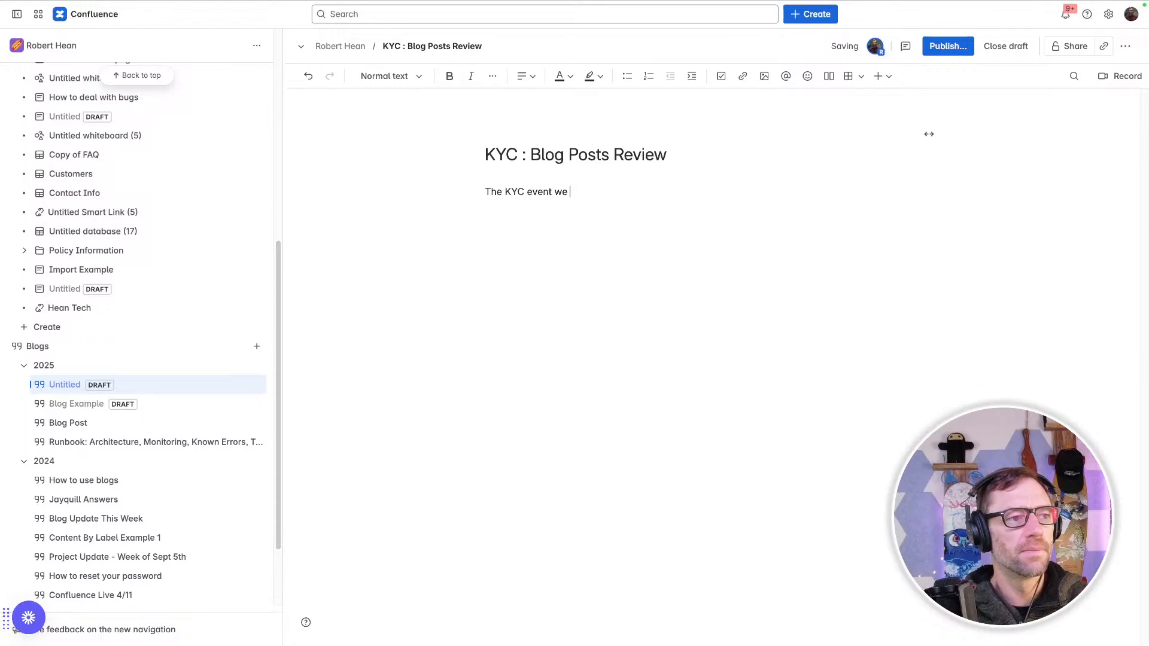
text(nt well!)
key(Return)
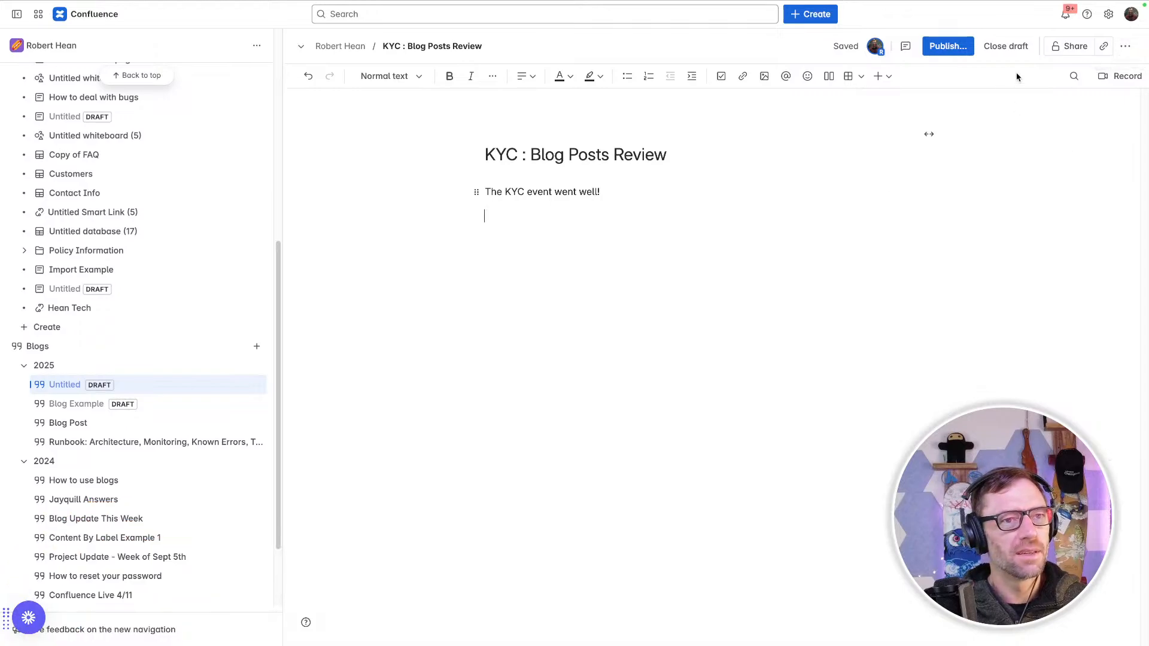
click(926, 51)
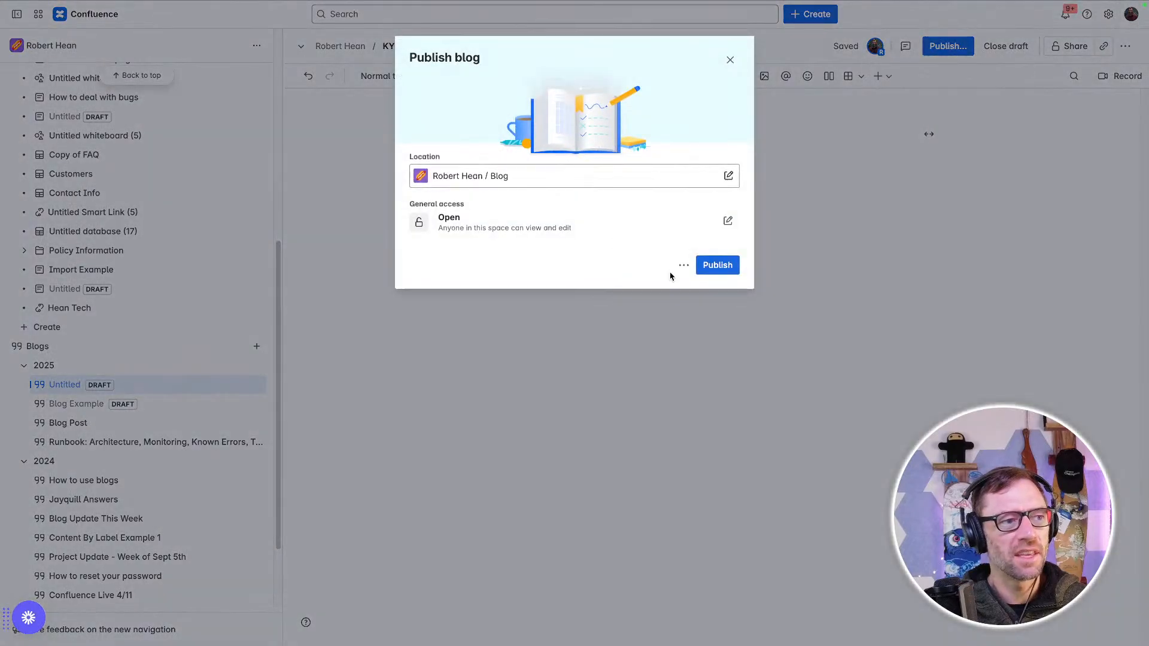
click(717, 265)
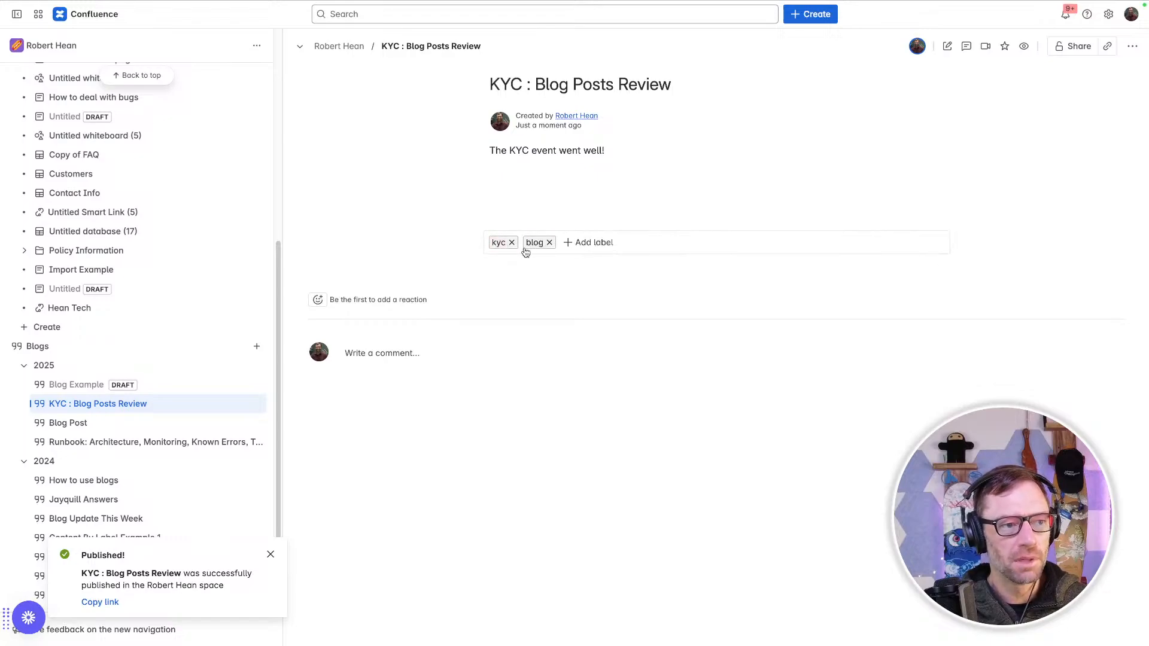
Step: Start adding the placeholder label "asldkfjasd" to the published post, then clear it and leave label editing
click(593, 243)
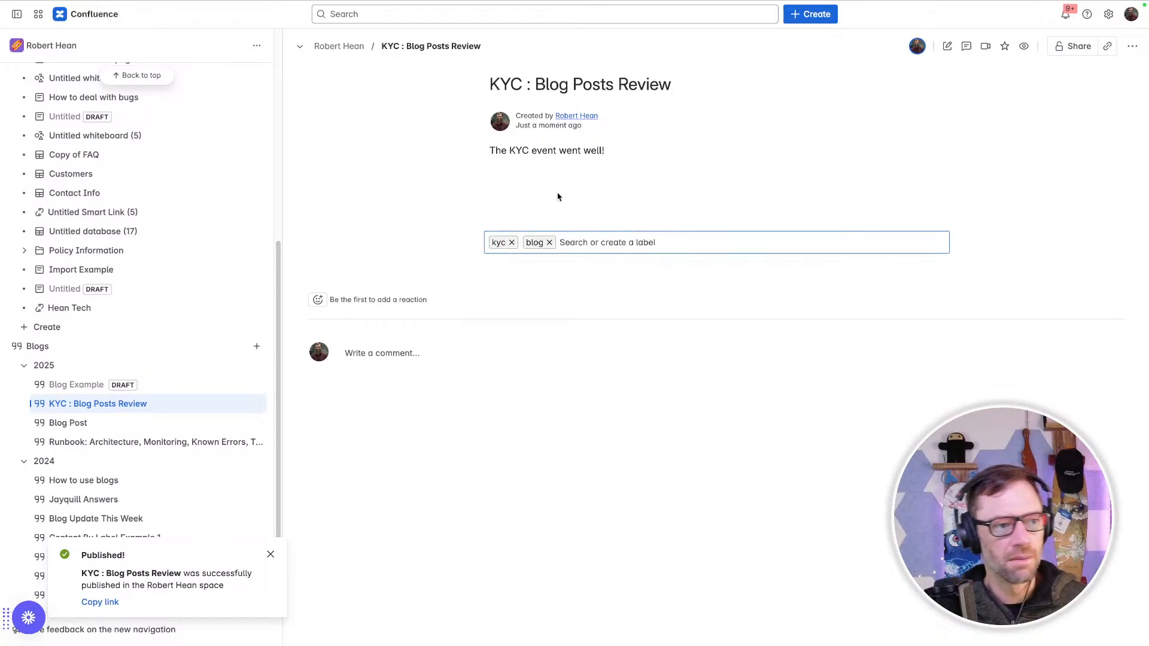
text(asldkfjasd)
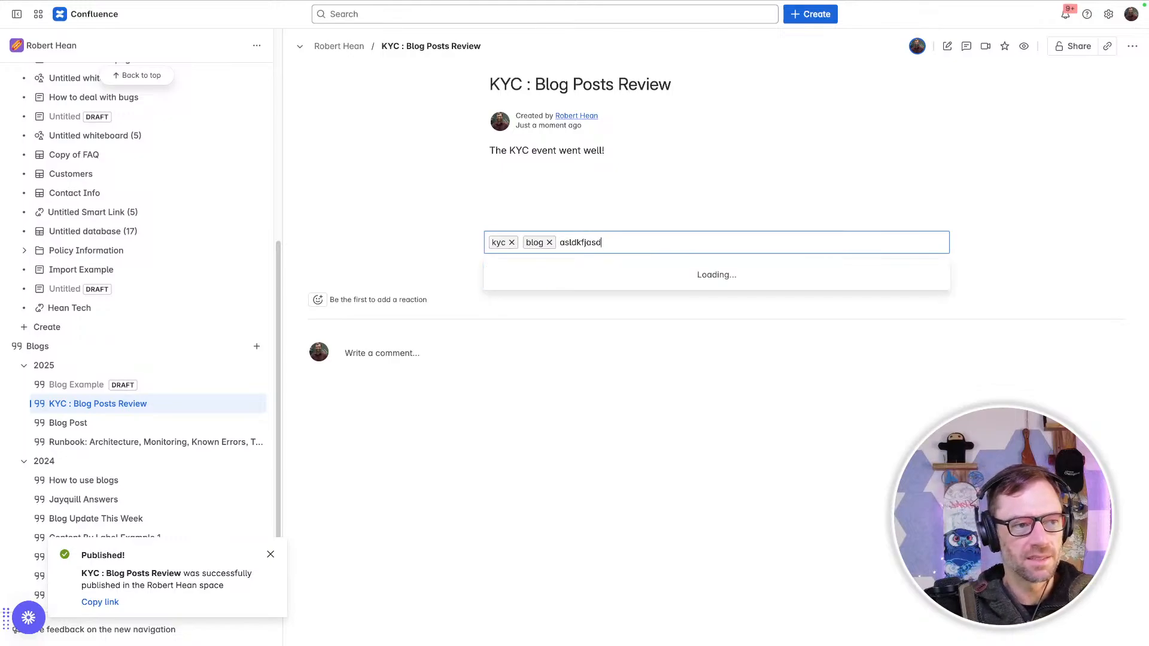
key(BackSpace)
key(BackSpace)
key(BackSpace)
key(BackSpace)
key(BackSpace)
key(BackSpace)
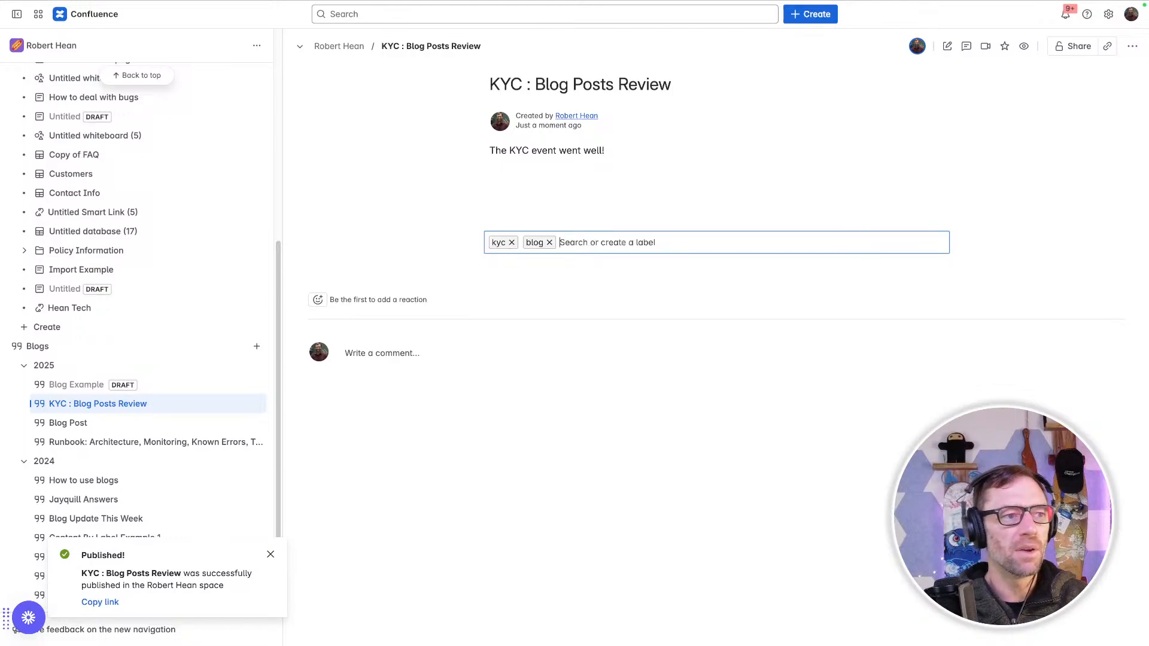
click(832, 130)
Step: Reopen the published blog post for editing, show its additional actions, and update the post
click(947, 47)
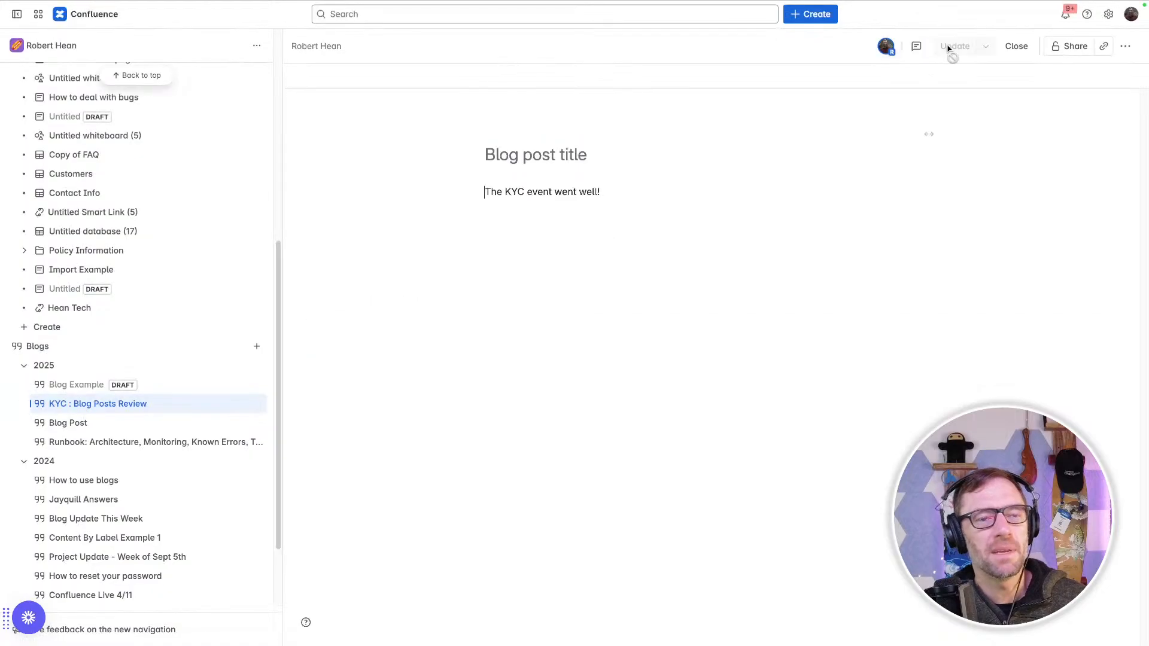
click(832, 237)
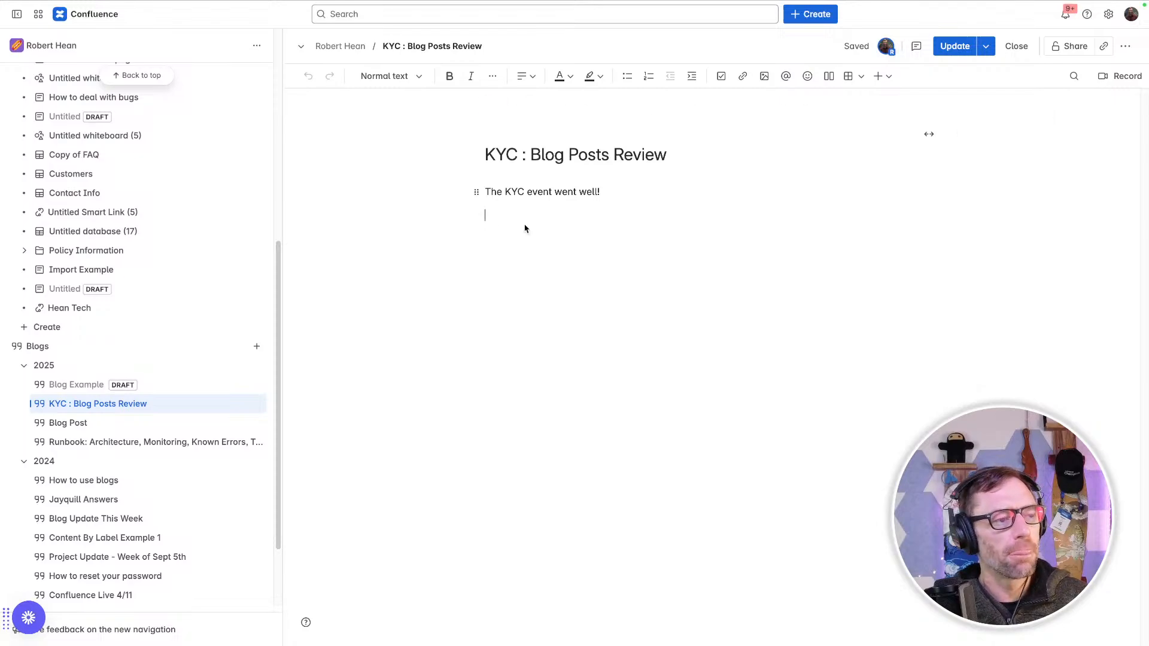
click(1125, 46)
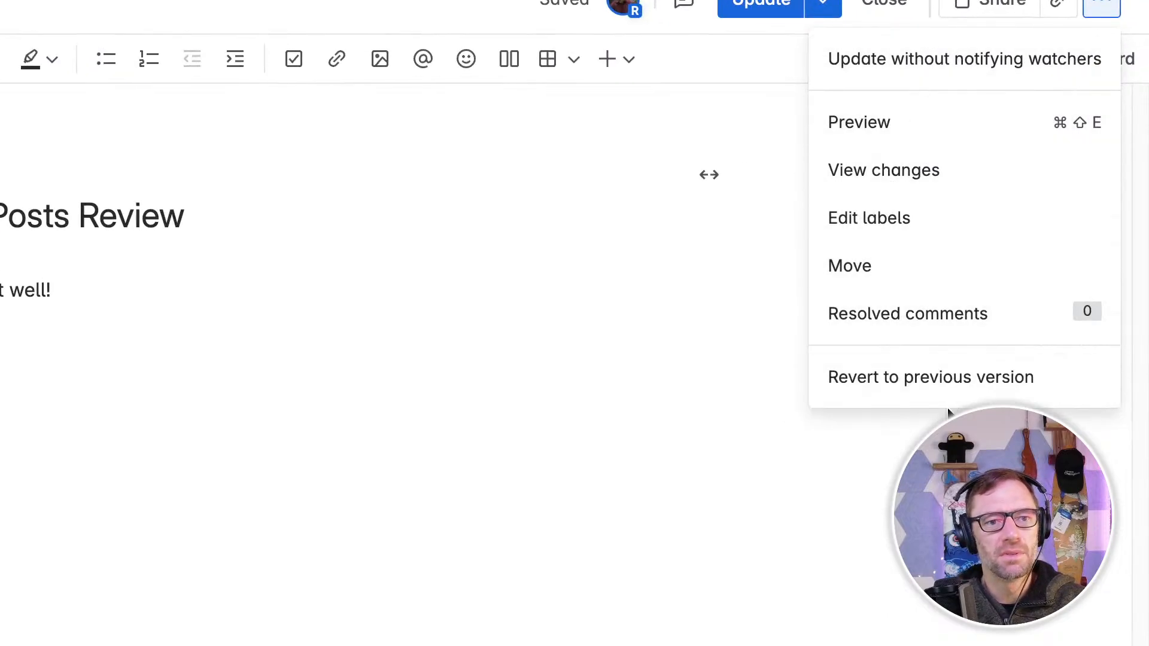
click(315, 369)
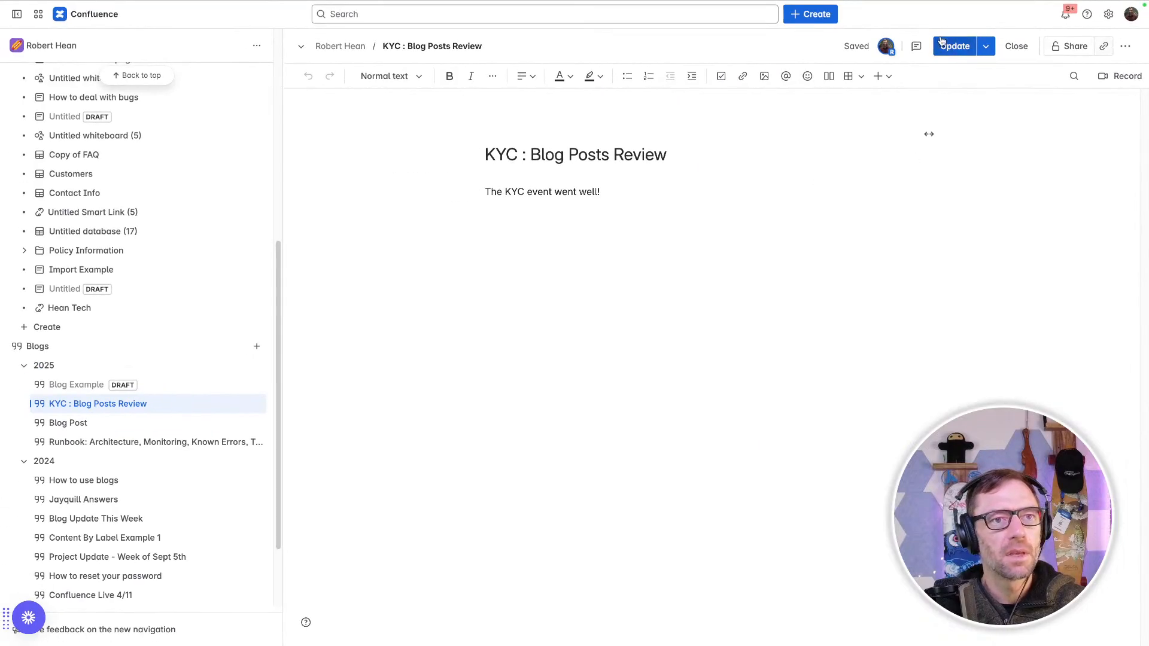
click(735, 7)
Step: Create a page titled "KYC Blog Post Template" and apply the policy template to it
click(813, 14)
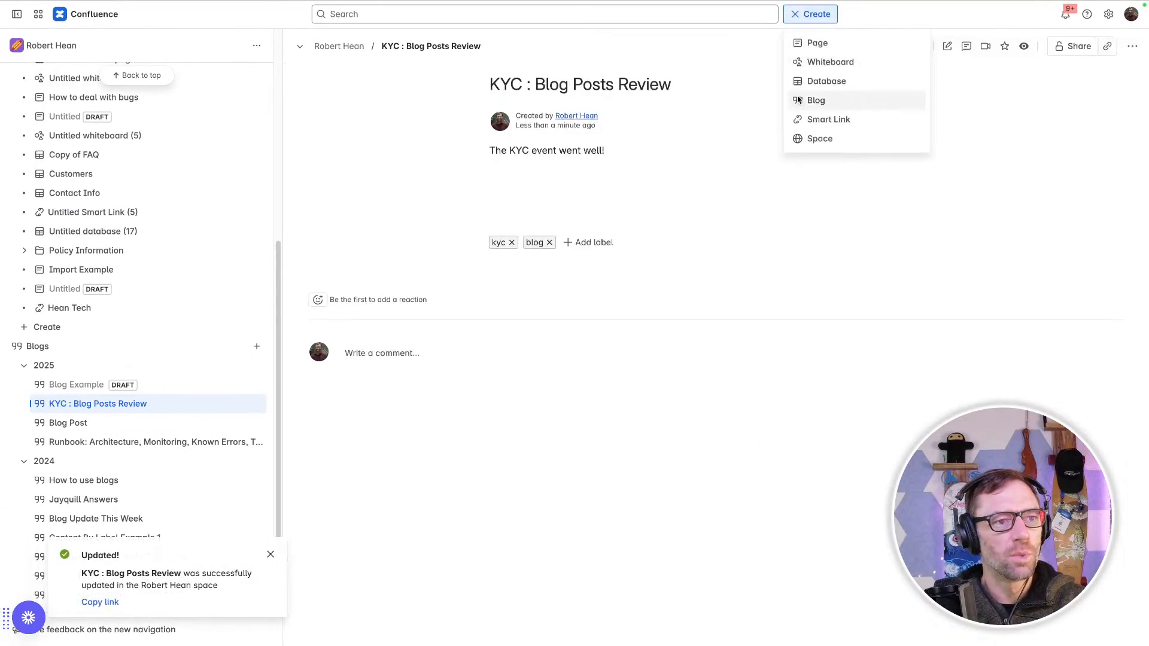
click(822, 43)
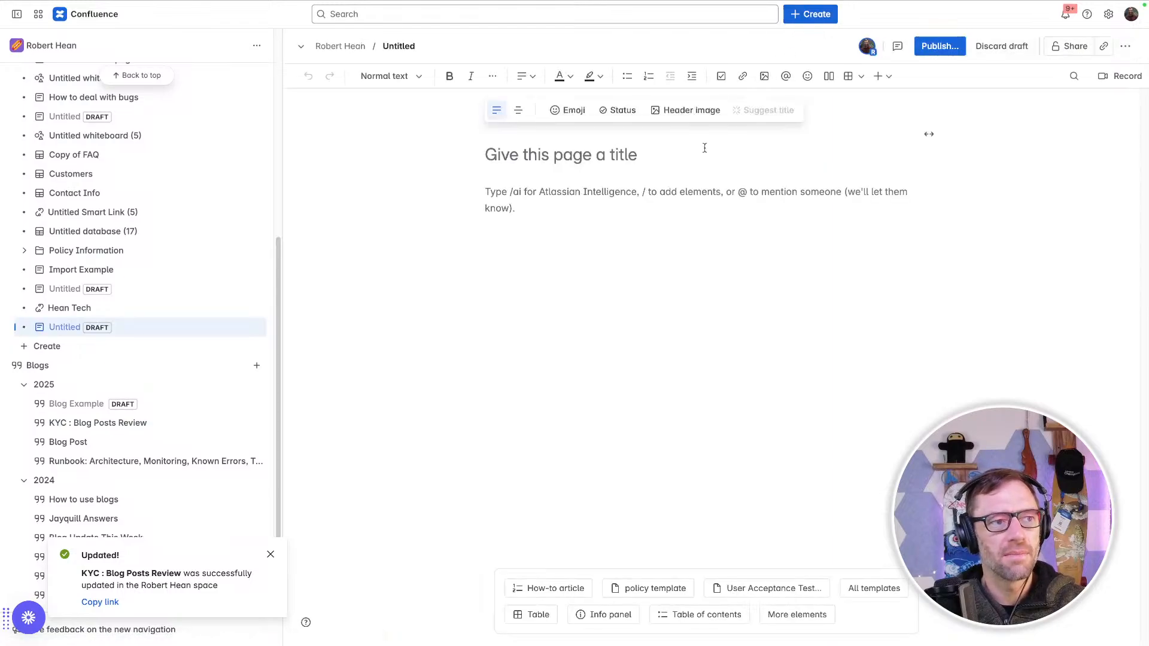
click(613, 164)
text(KYC )
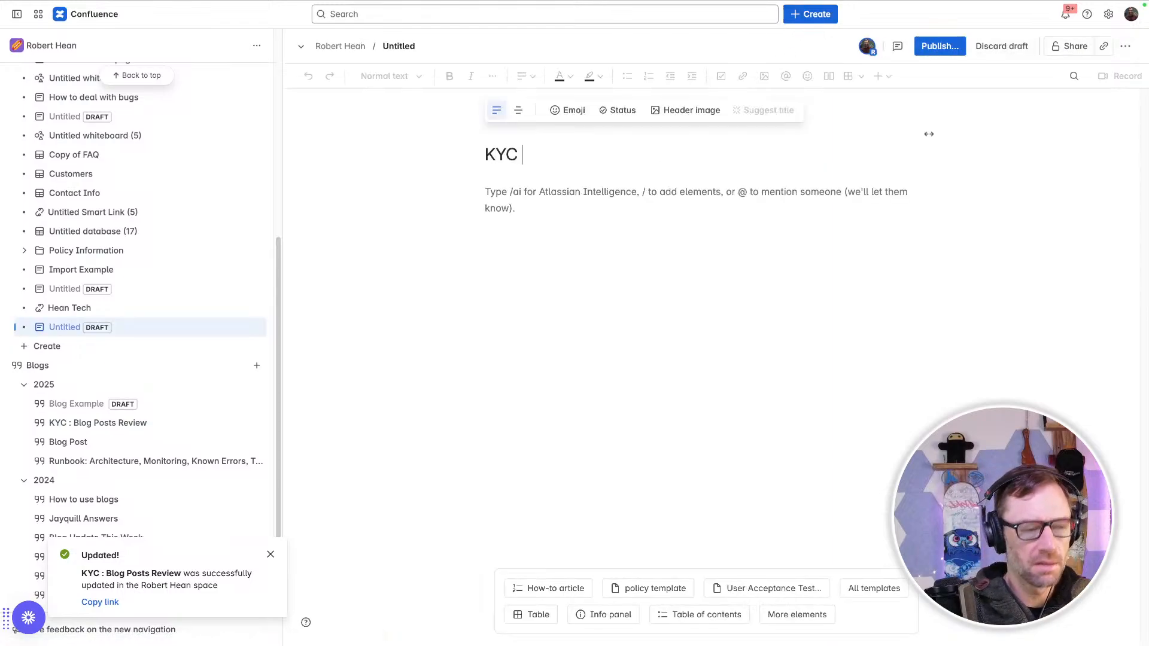
text(Blog Post Template)
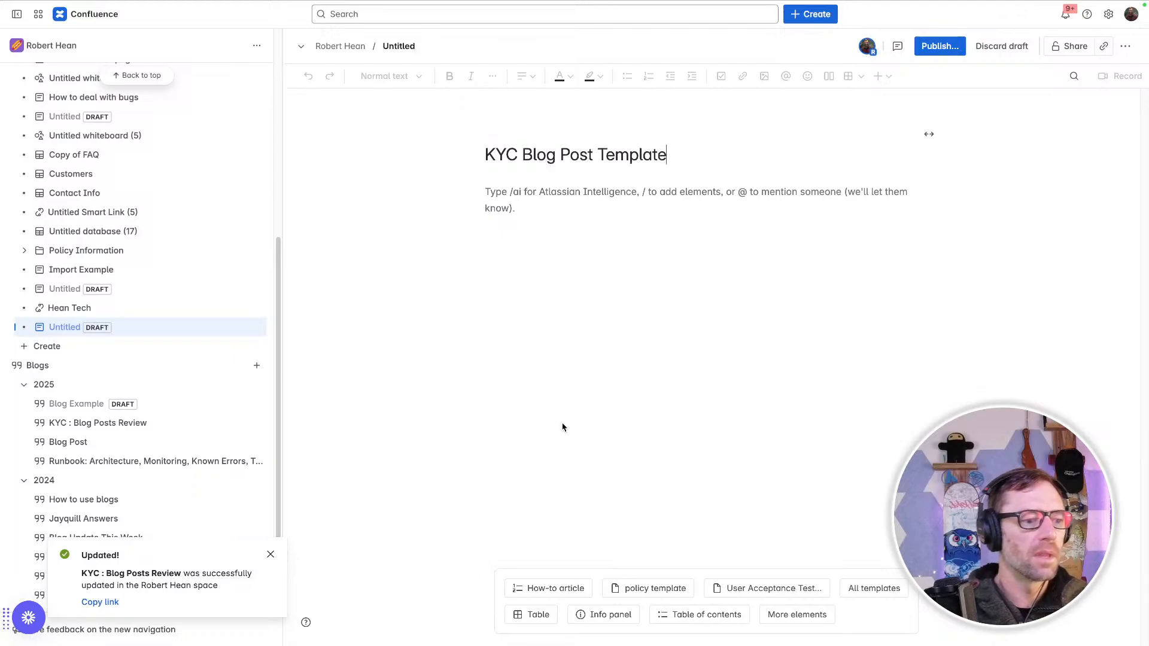
click(652, 588)
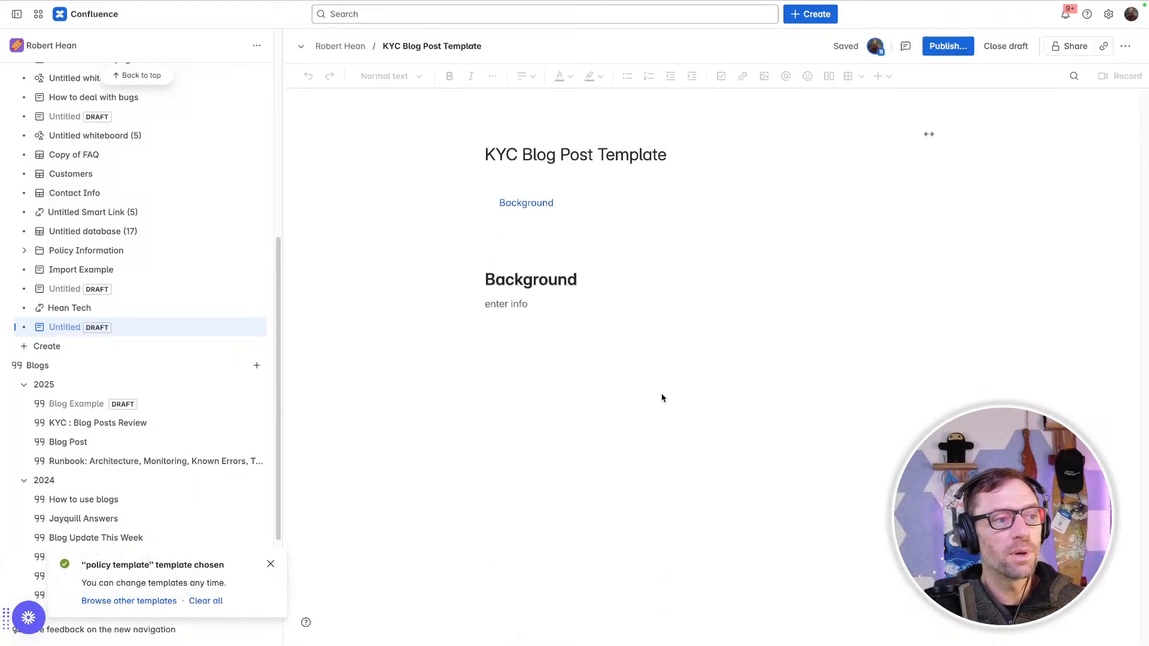
Step: Open the publish settings for the KYC Blog Post Template page and expand its additional publishing options
click(1125, 46)
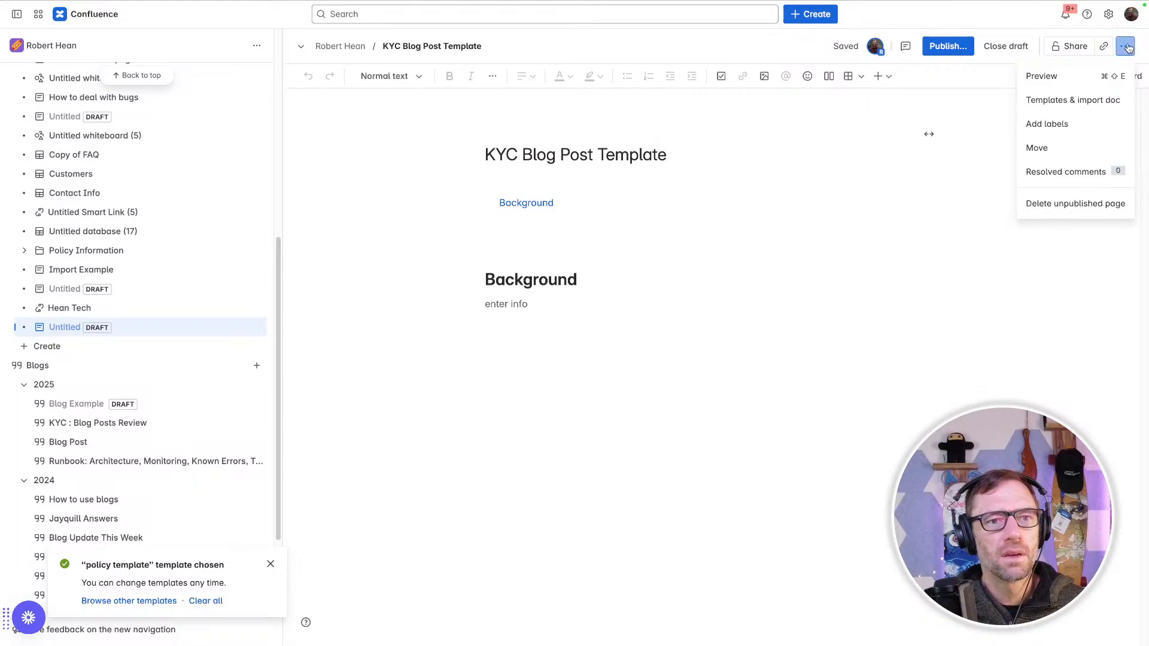
click(1127, 48)
click(947, 47)
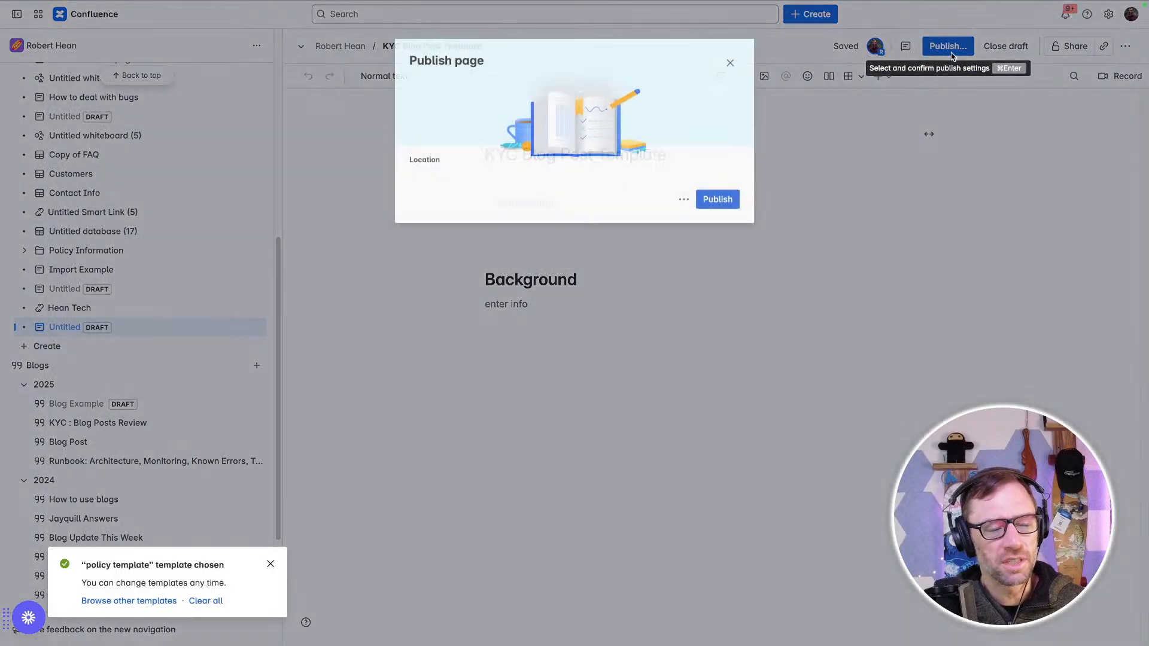
click(684, 267)
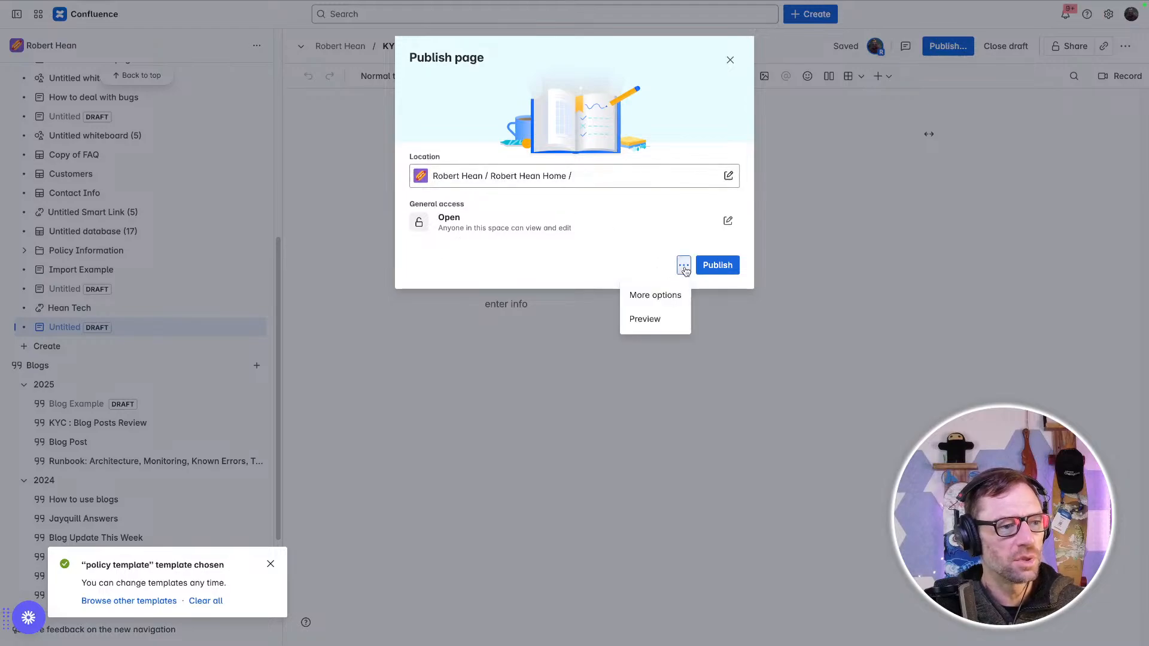
click(671, 295)
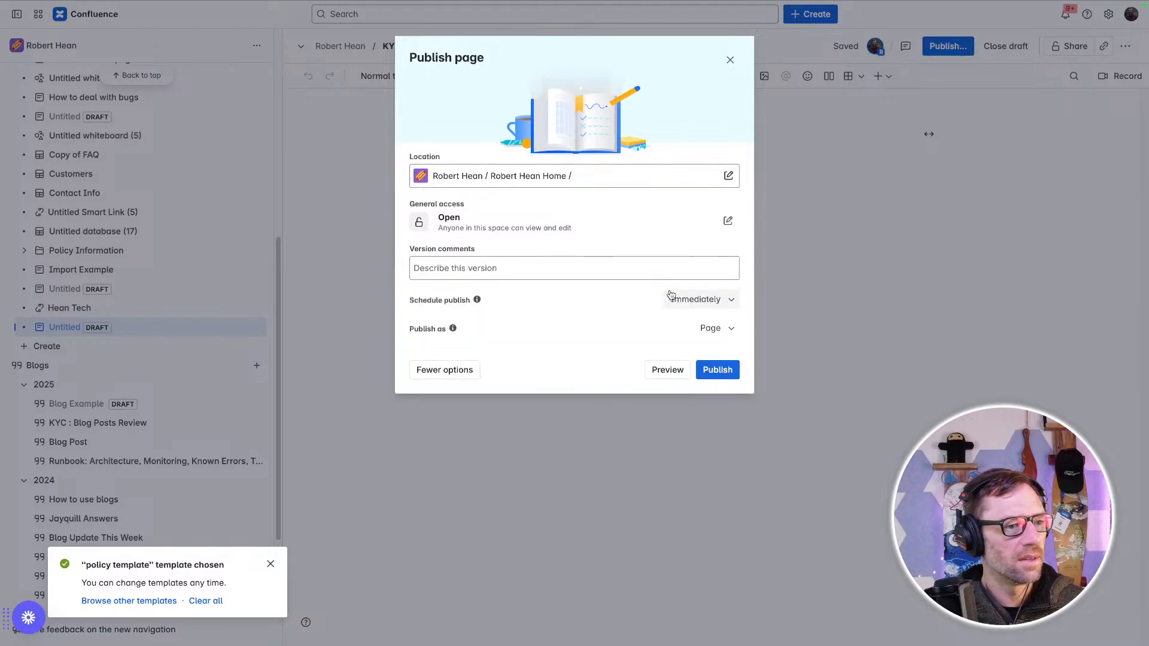
click(448, 371)
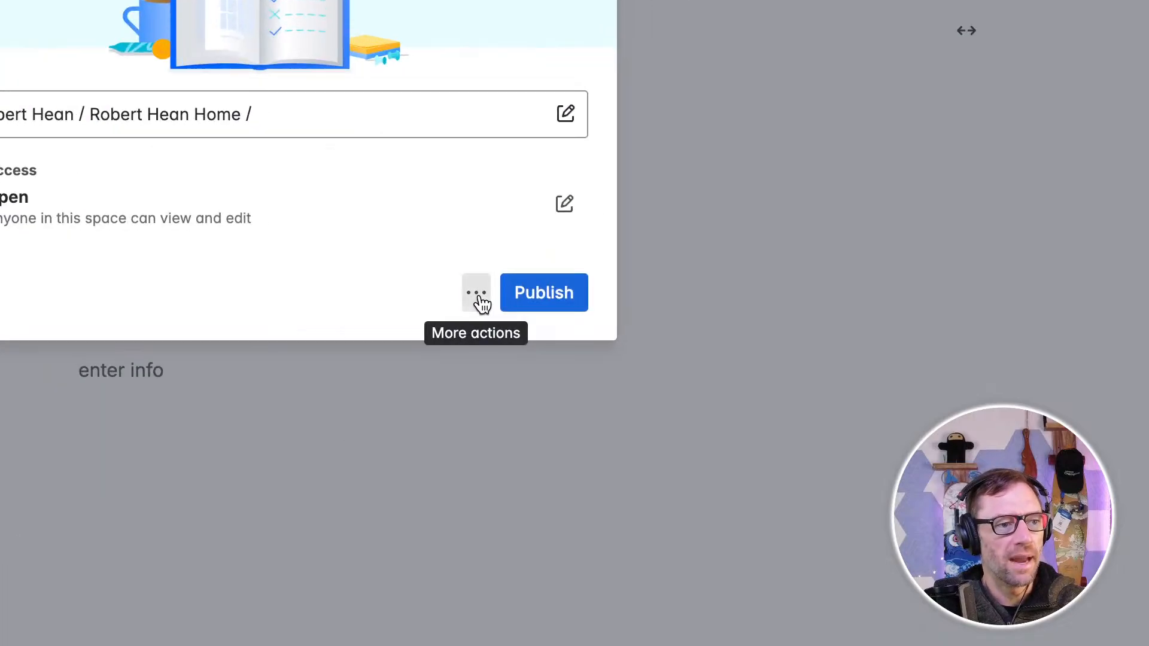
click(478, 294)
click(418, 354)
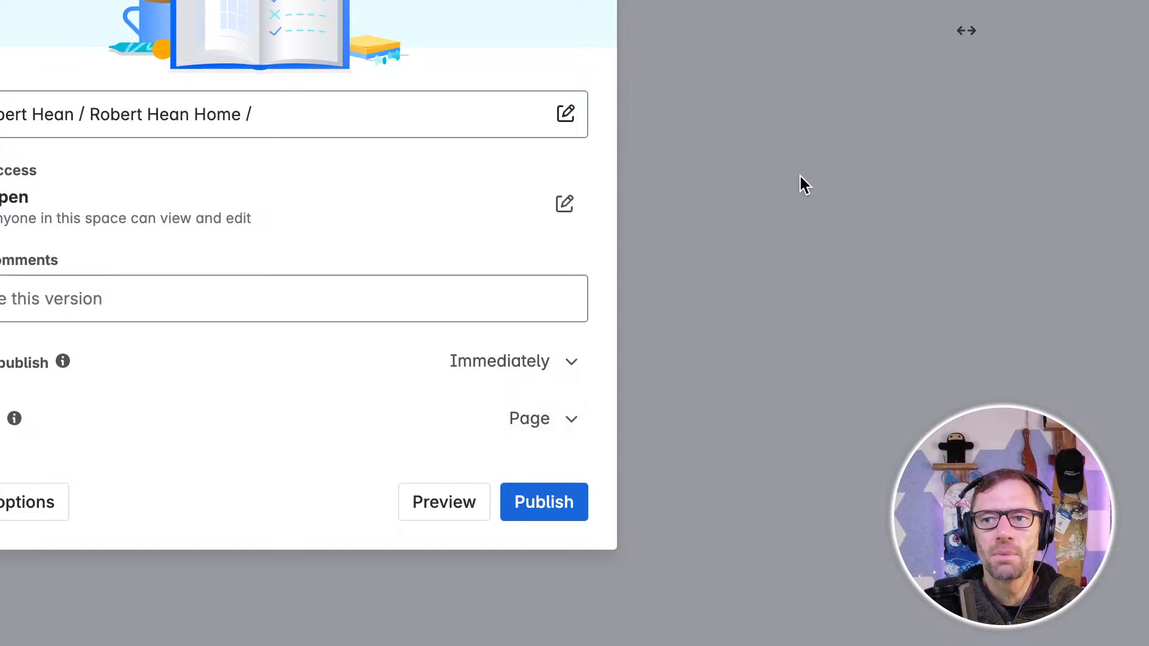
Step: Try setting the template page to publish as Blog, then close the publish settings and discard the selections
click(523, 419)
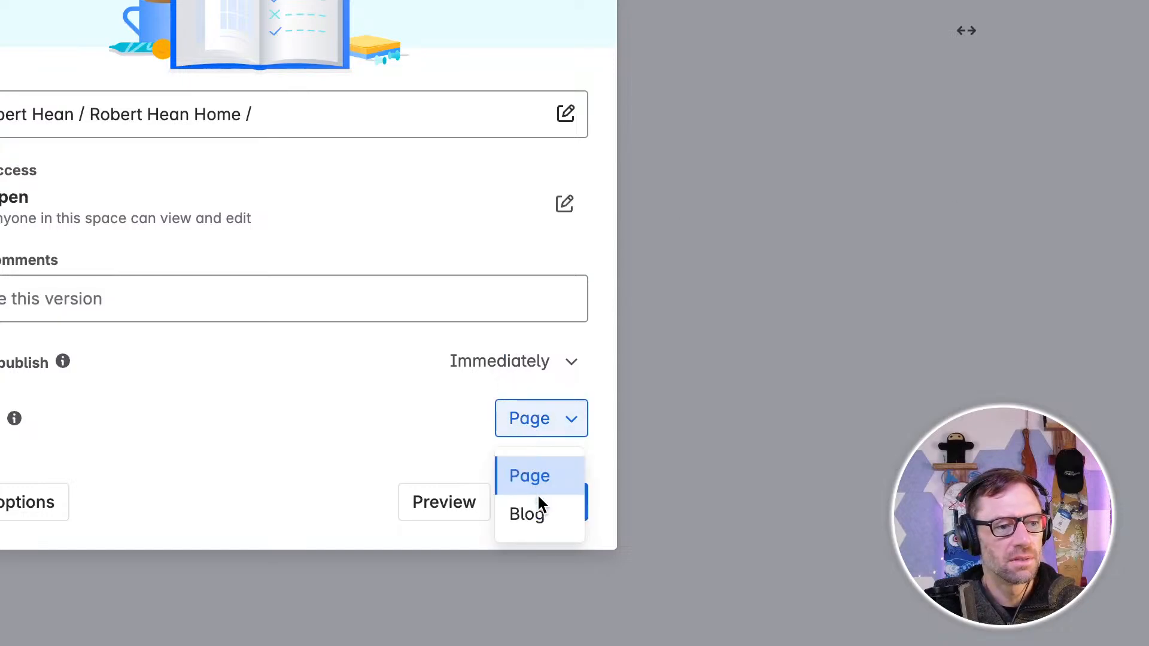
click(538, 514)
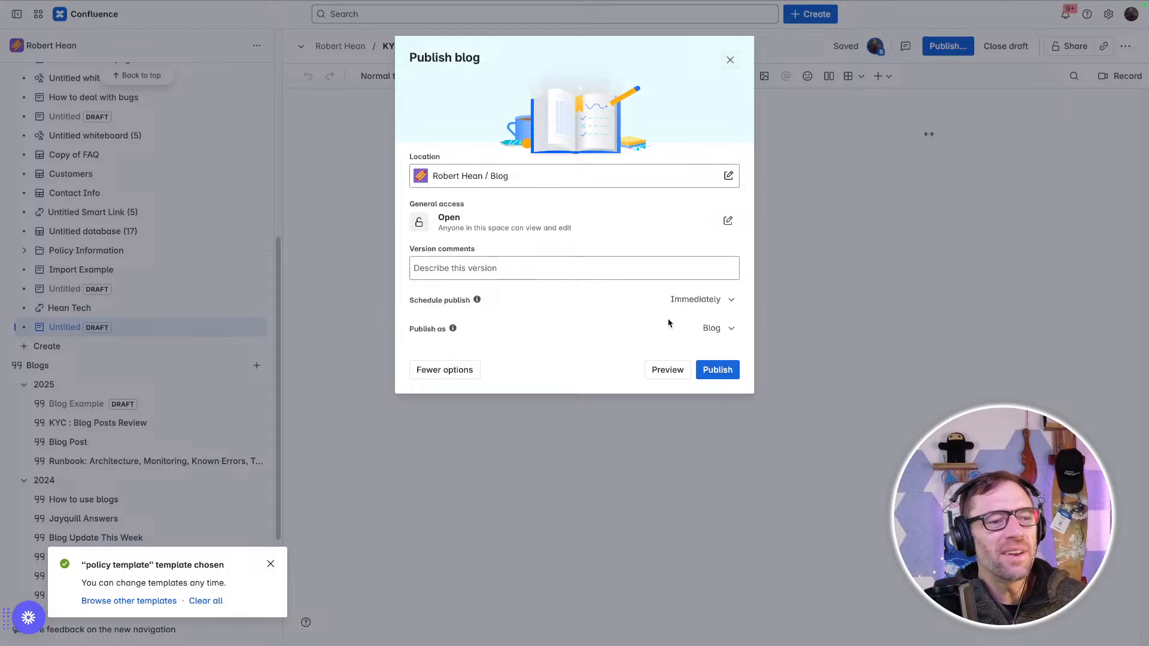
click(730, 327)
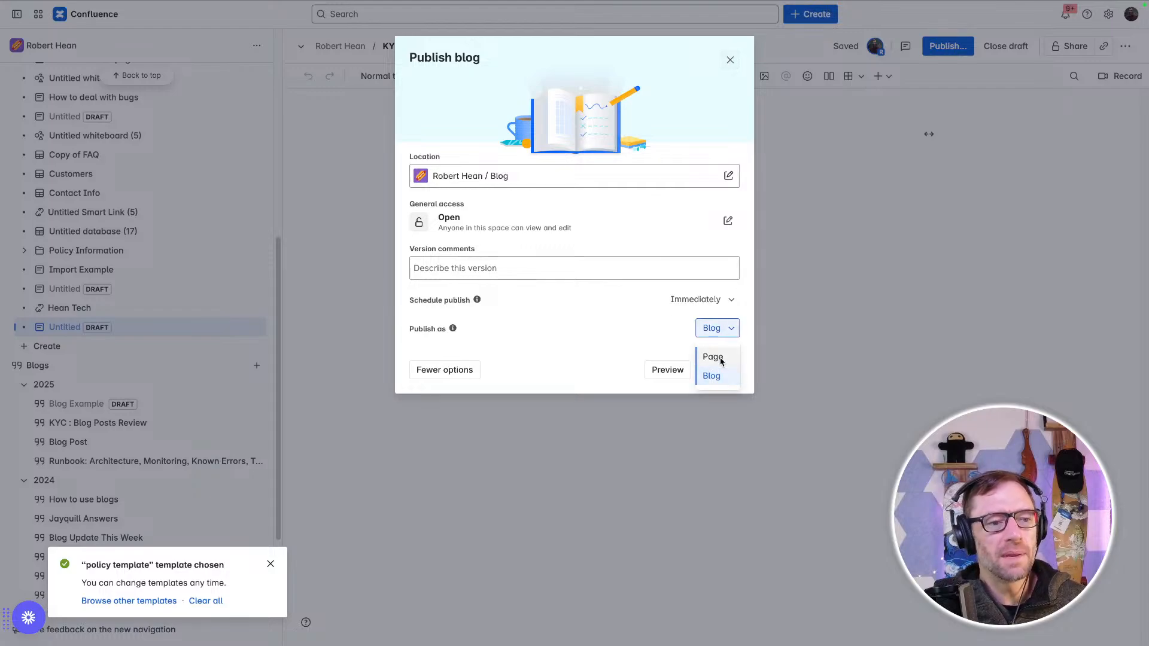
click(728, 375)
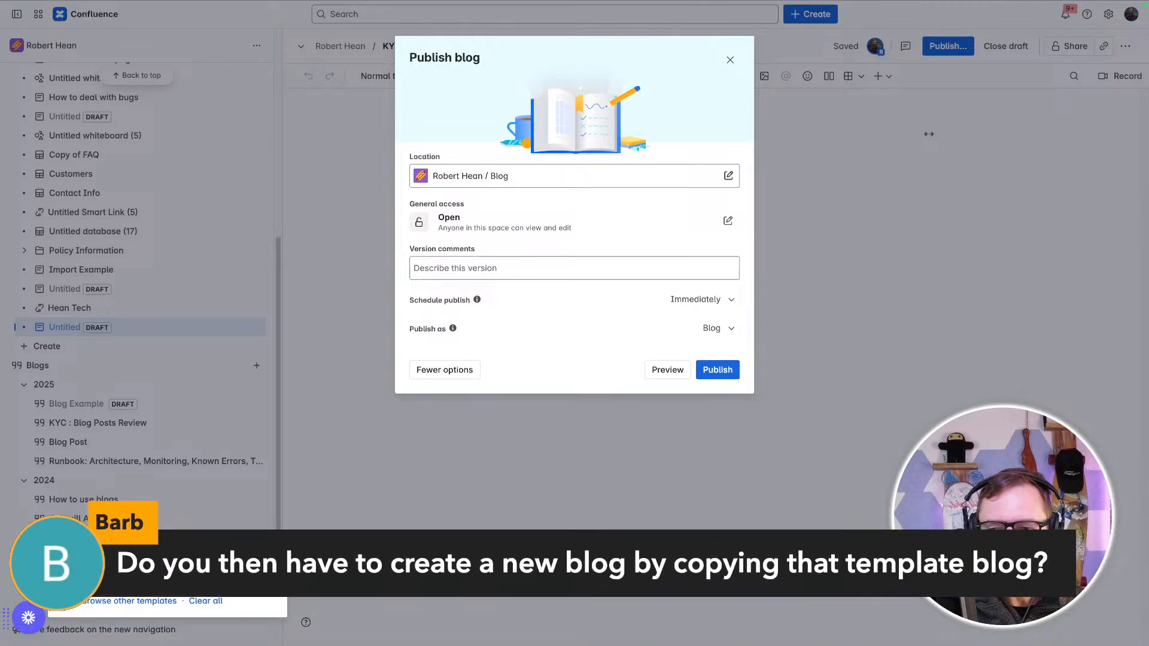
click(730, 60)
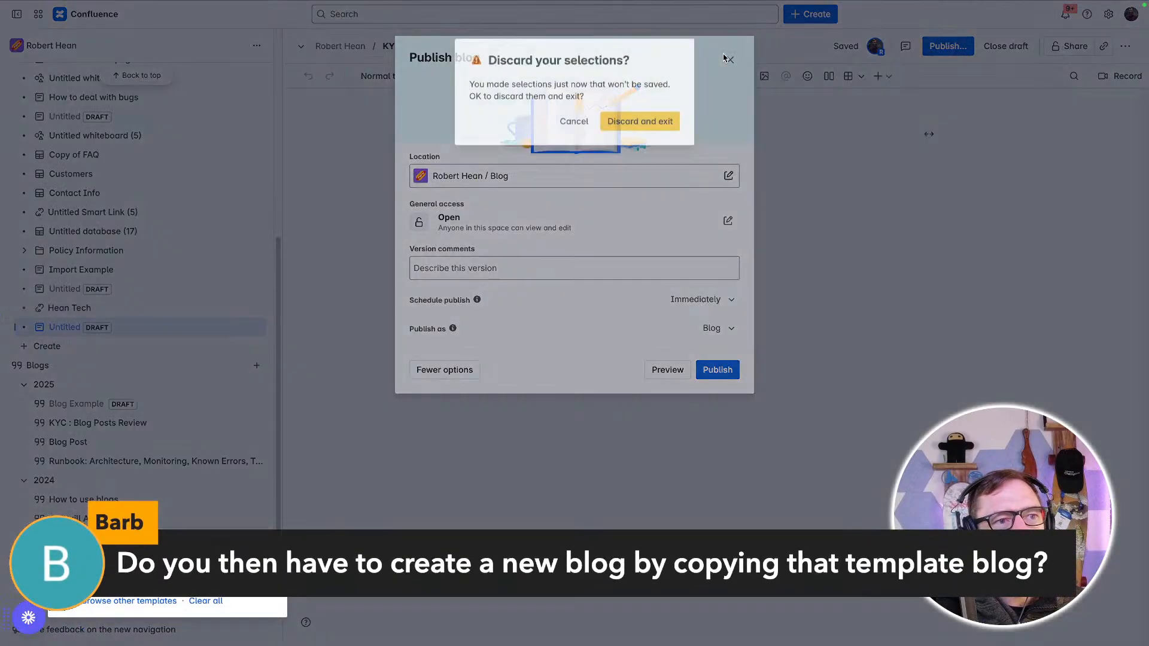
click(656, 124)
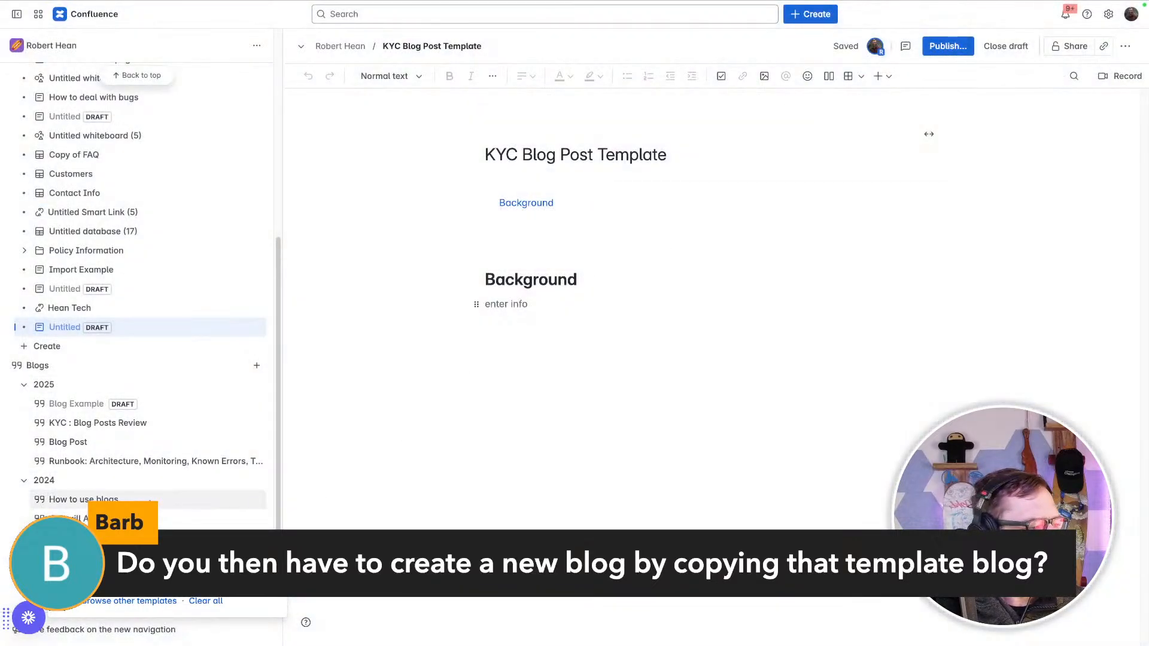
Step: Look at the How to use blogs post, then open Blog Update This Week for editing and update it
click(90, 499)
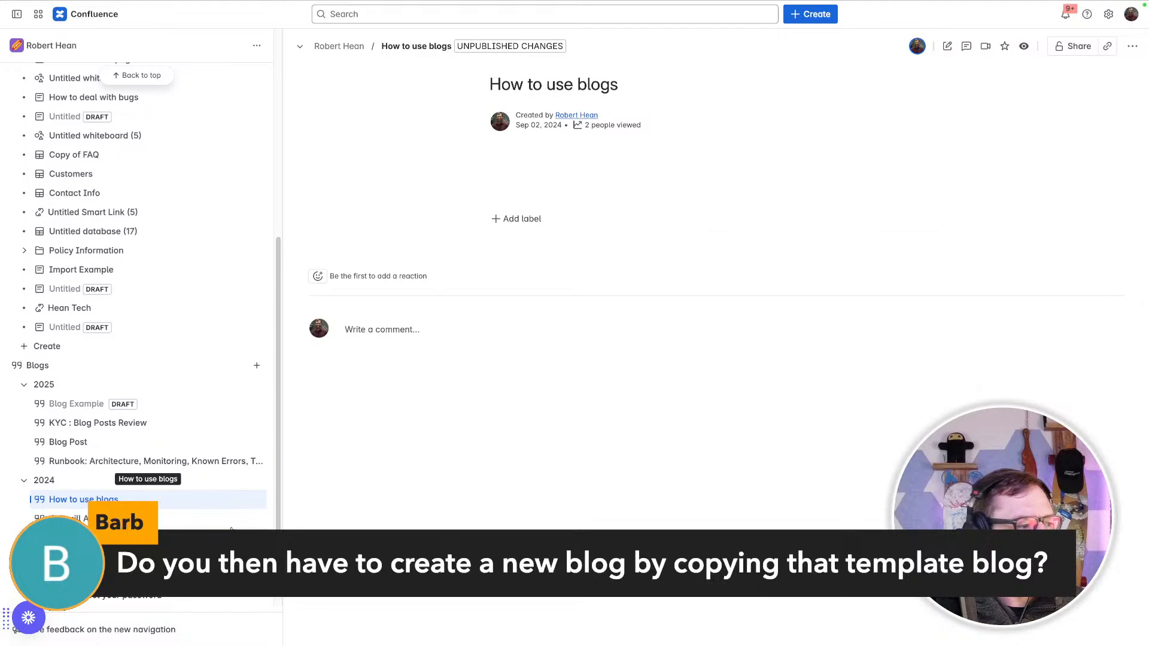
click(120, 518)
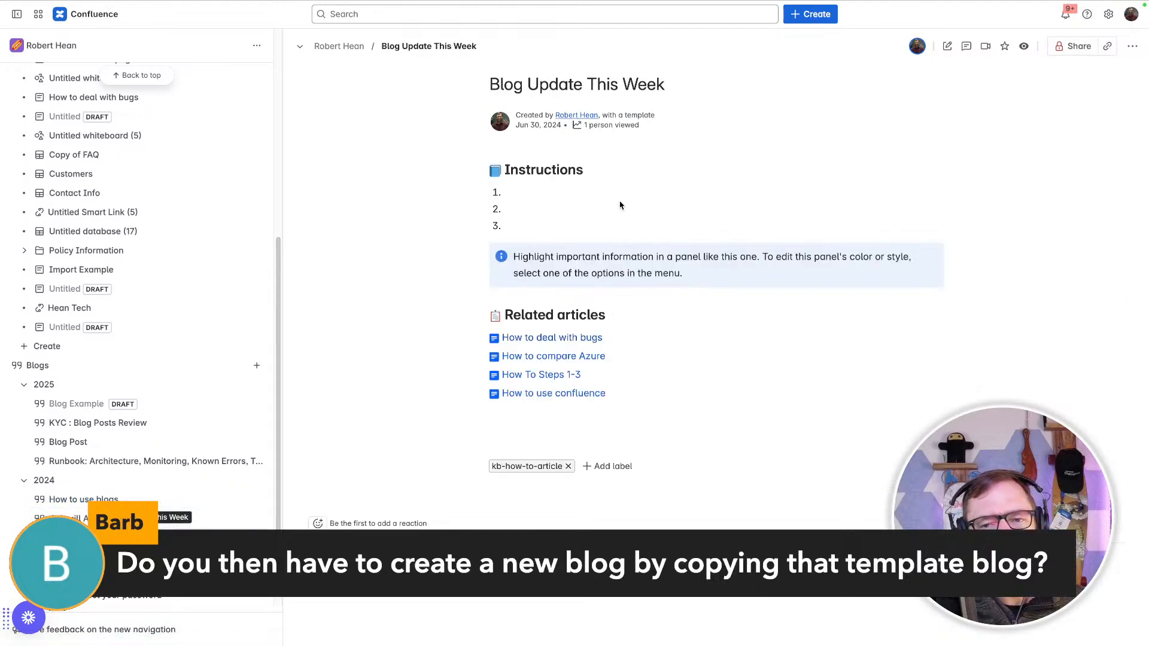
click(947, 46)
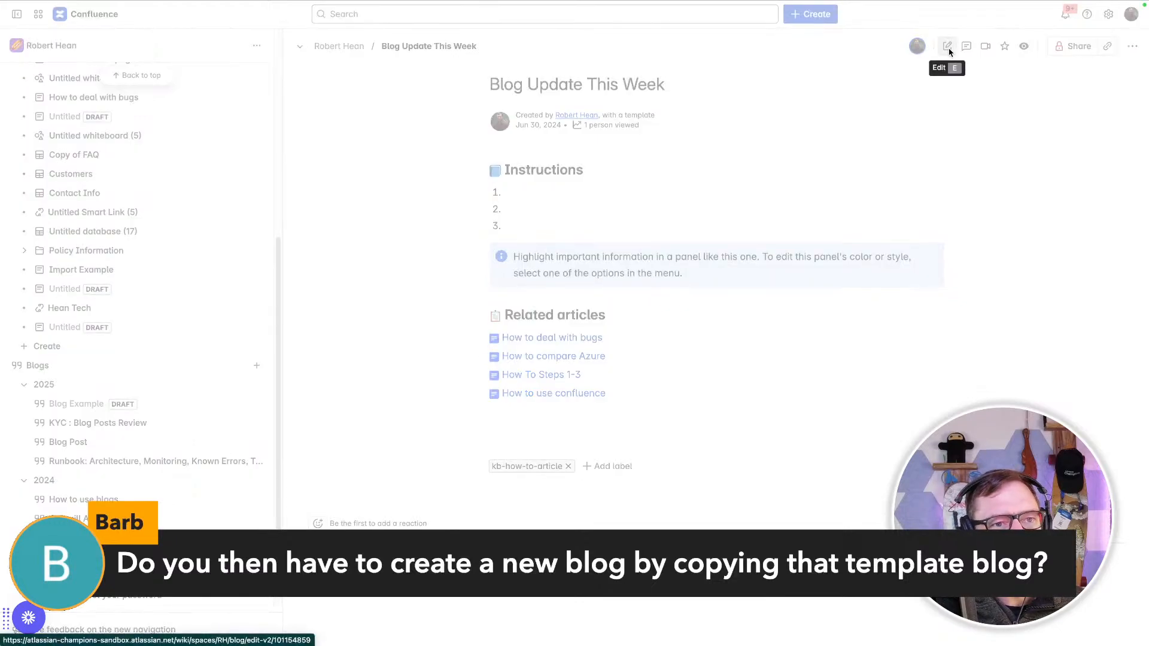
key(ctrl+a)
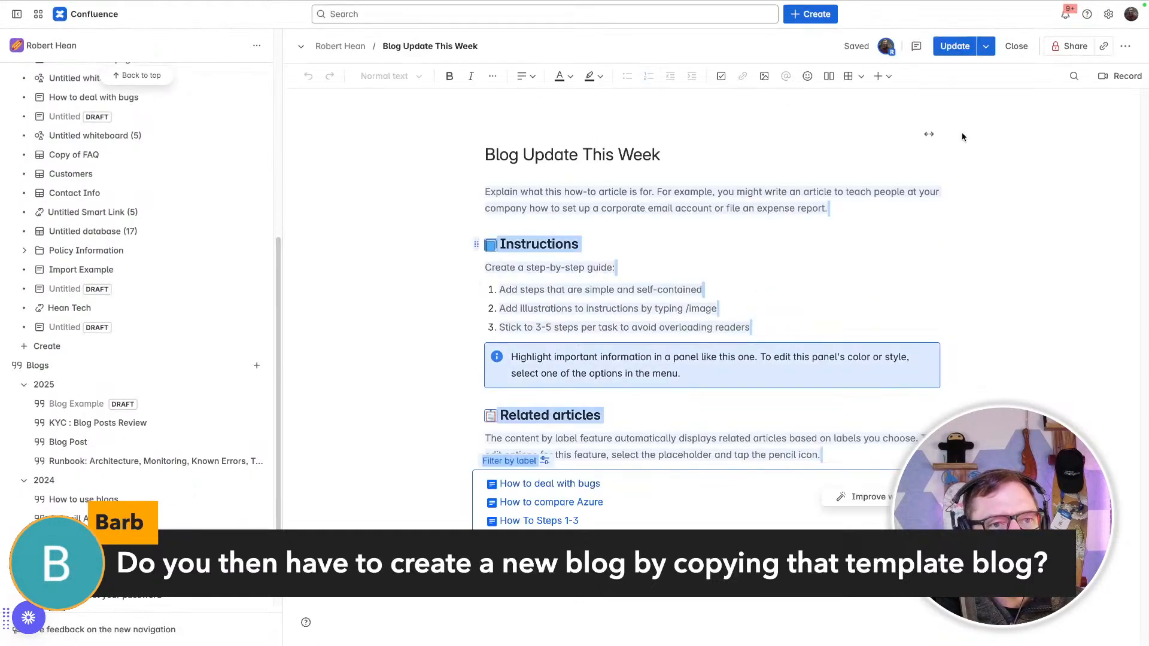
click(954, 45)
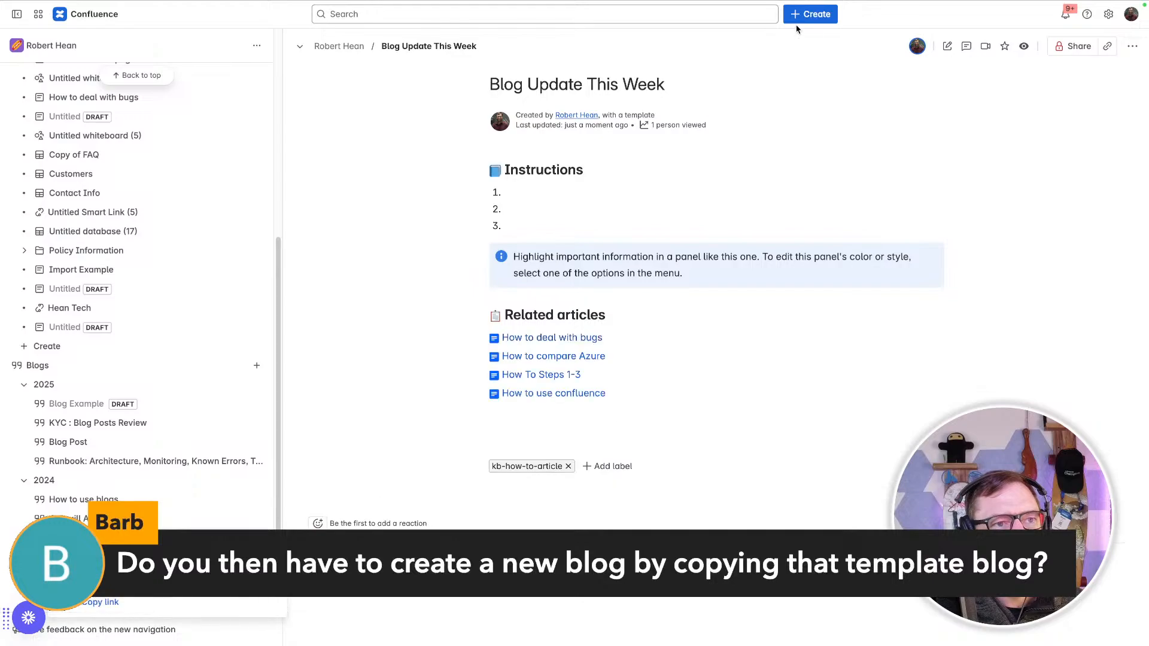
click(810, 13)
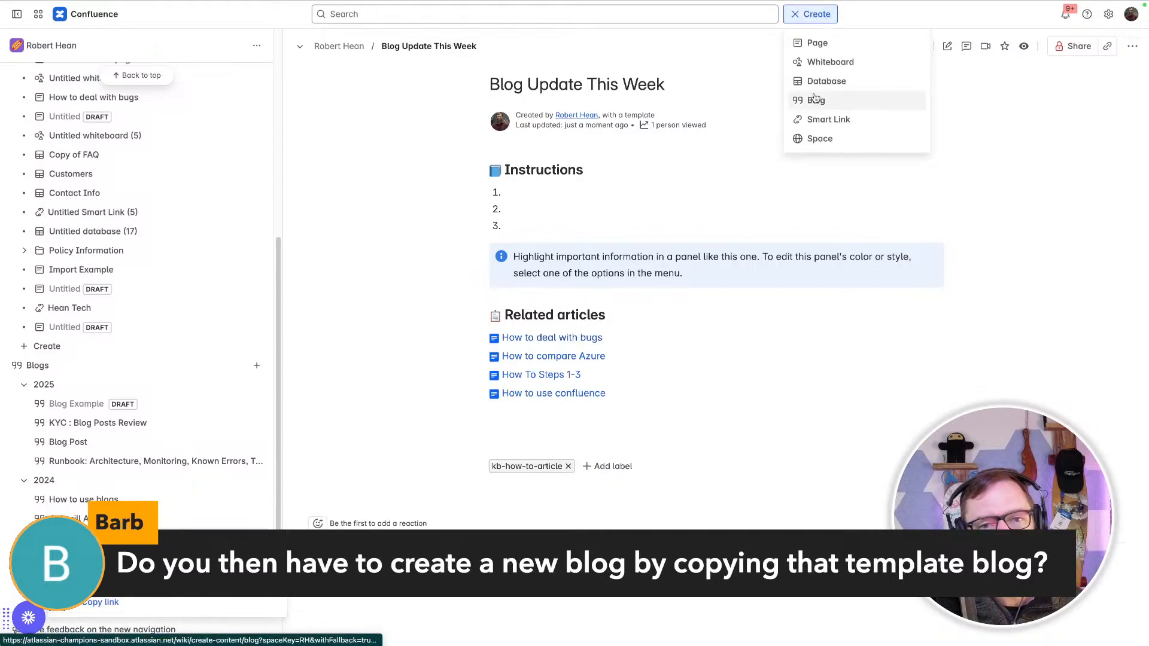
click(642, 147)
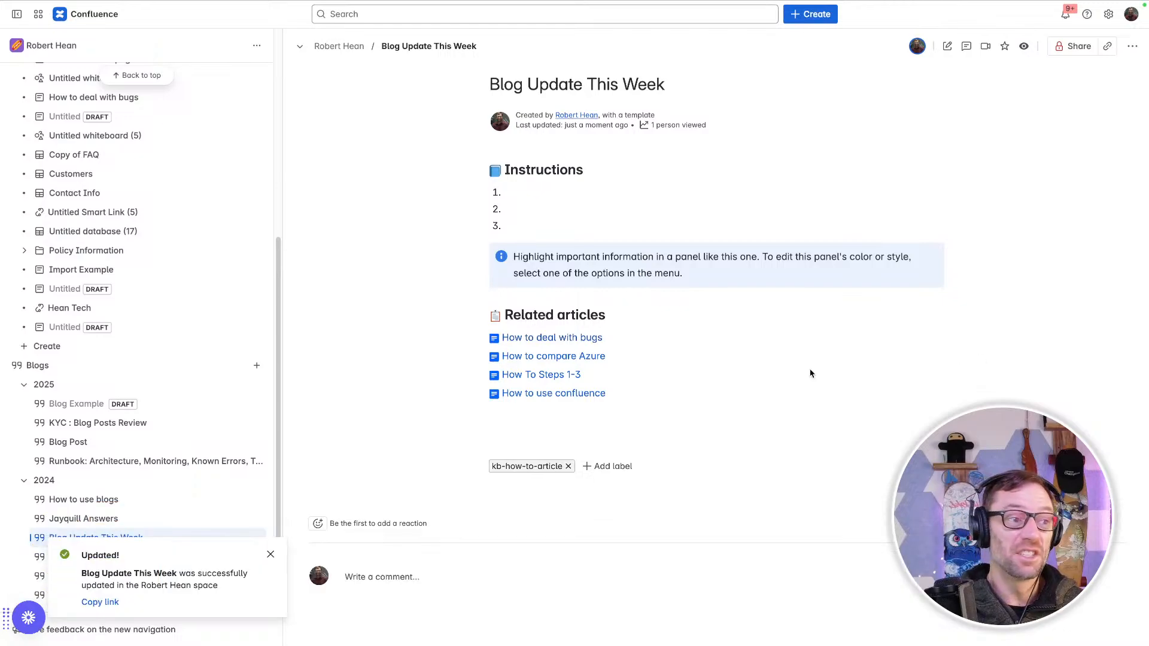
Step: Write "KYC Blog" as the body of the Blog Example draft, then leave it for the KYC : Blog Posts Review post
click(69, 404)
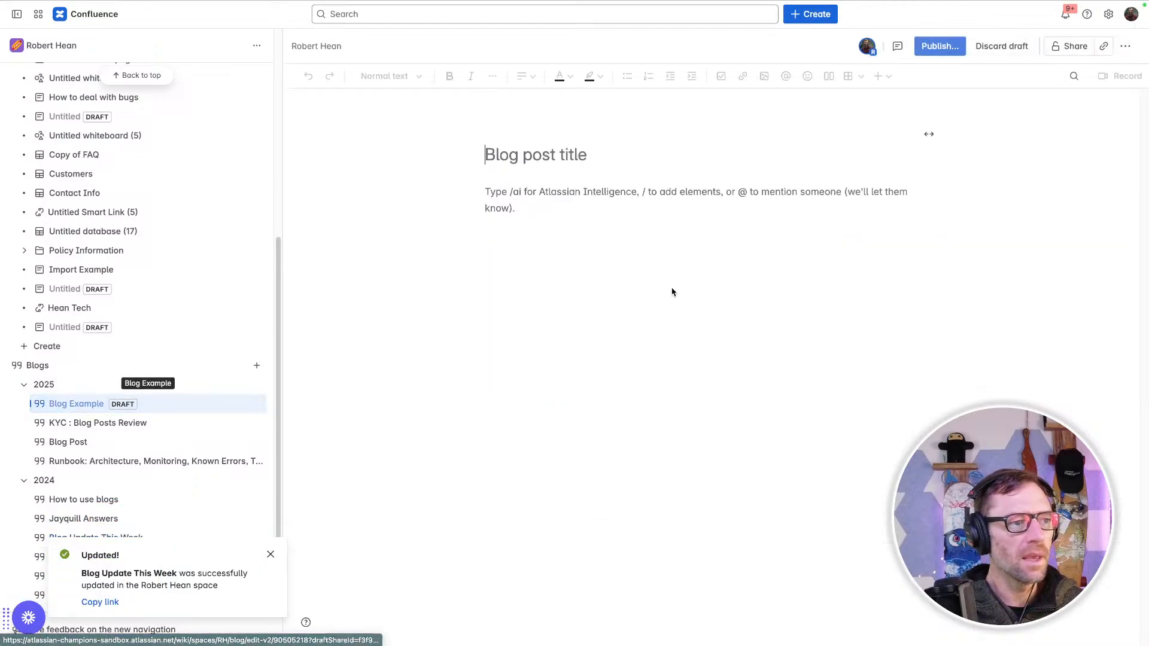
click(535, 201)
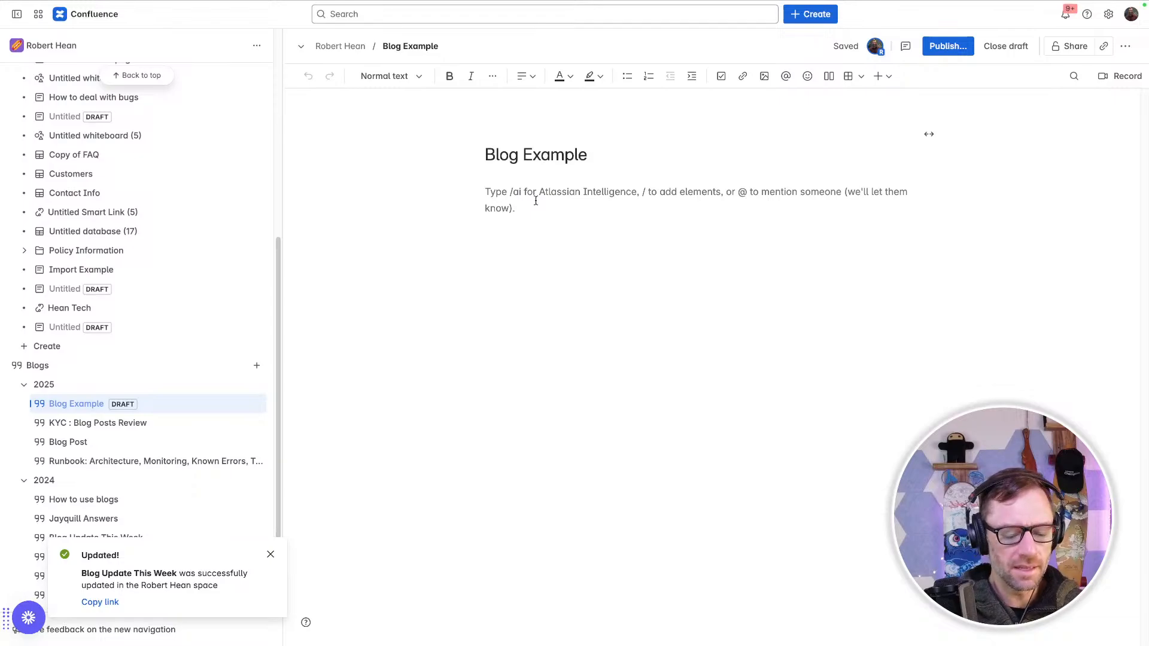
text(KYC Blog)
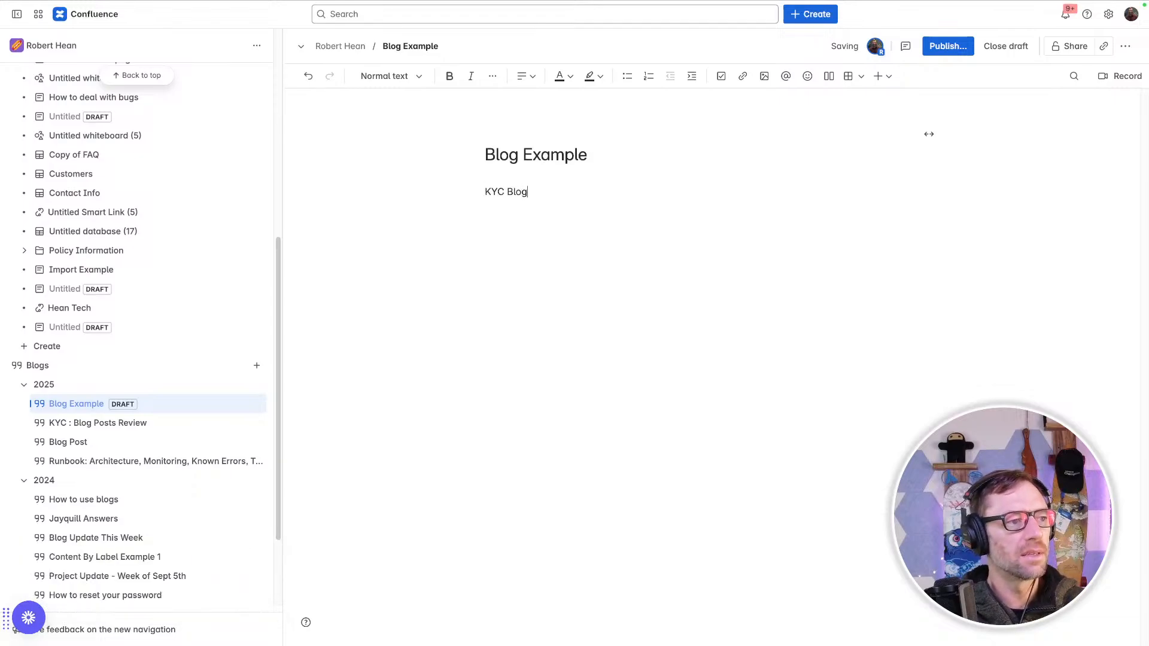
triple_click(544, 152)
click(137, 423)
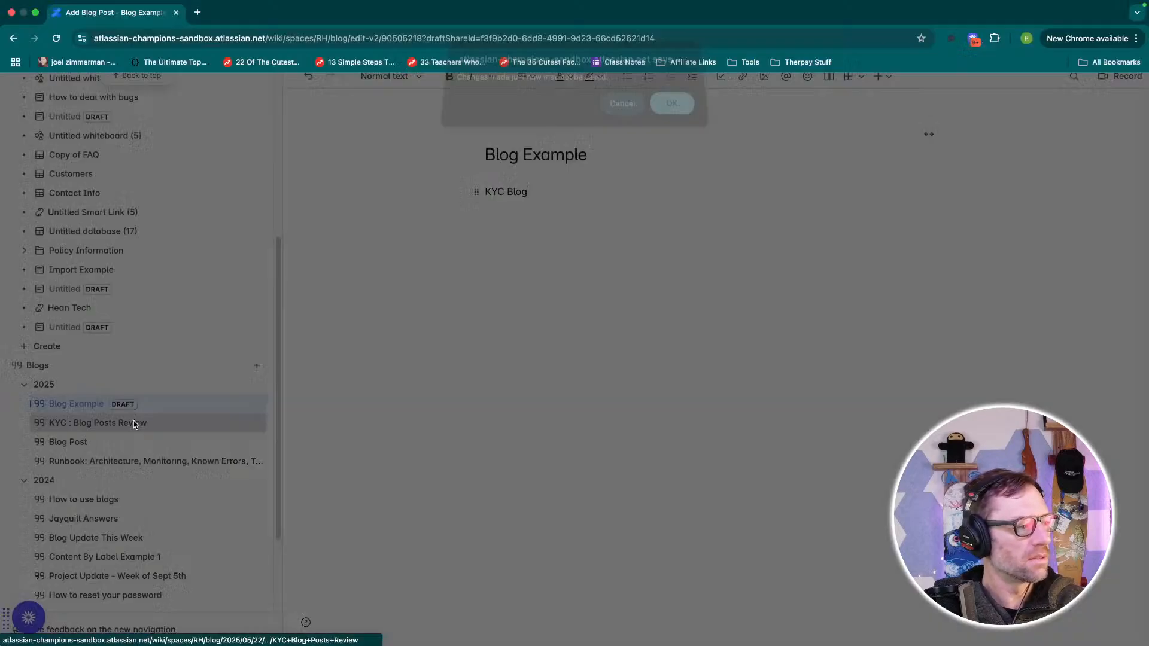
click(664, 108)
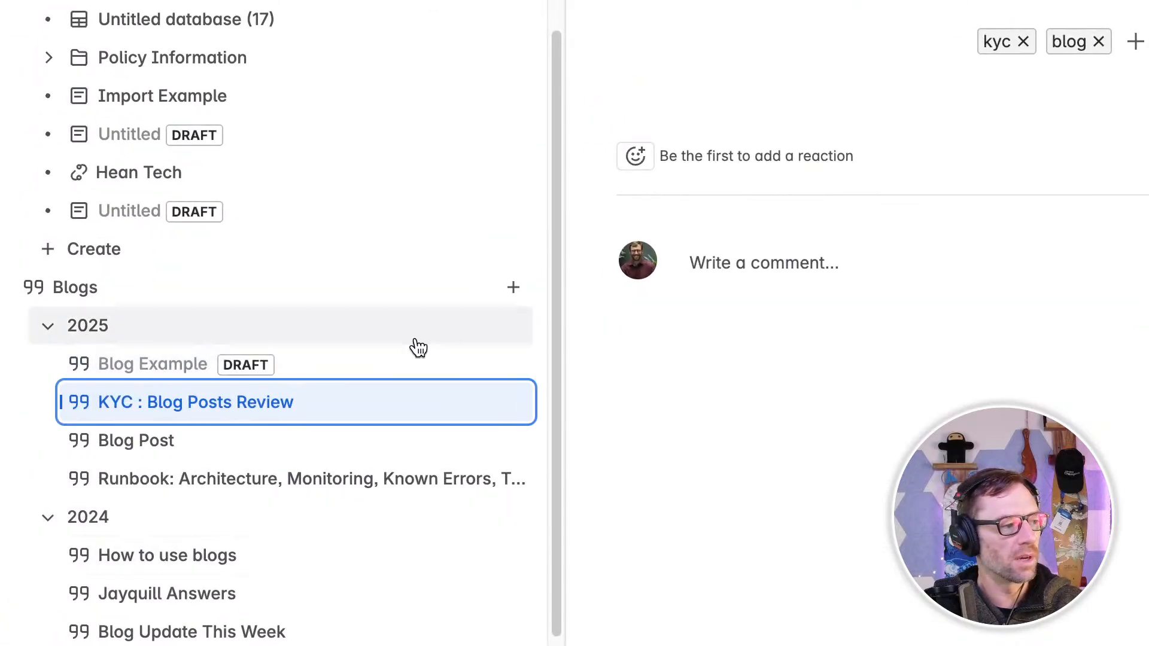
Step: Reopen the Blog Example draft from the 2025 blogs and publish it
click(459, 372)
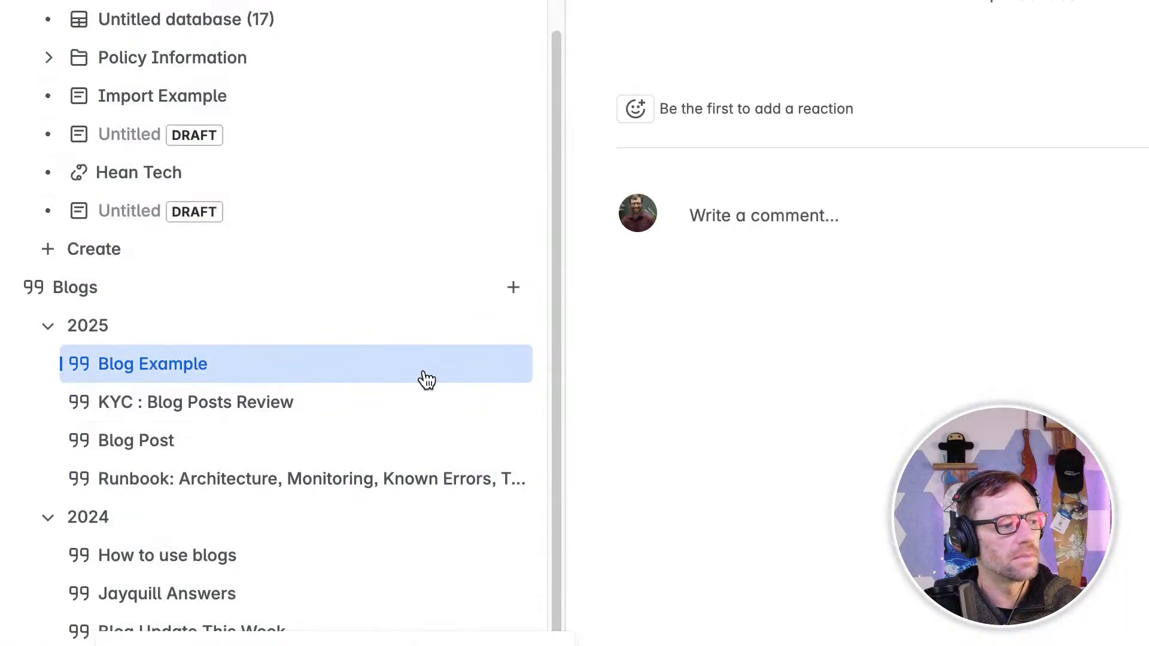
click(494, 368)
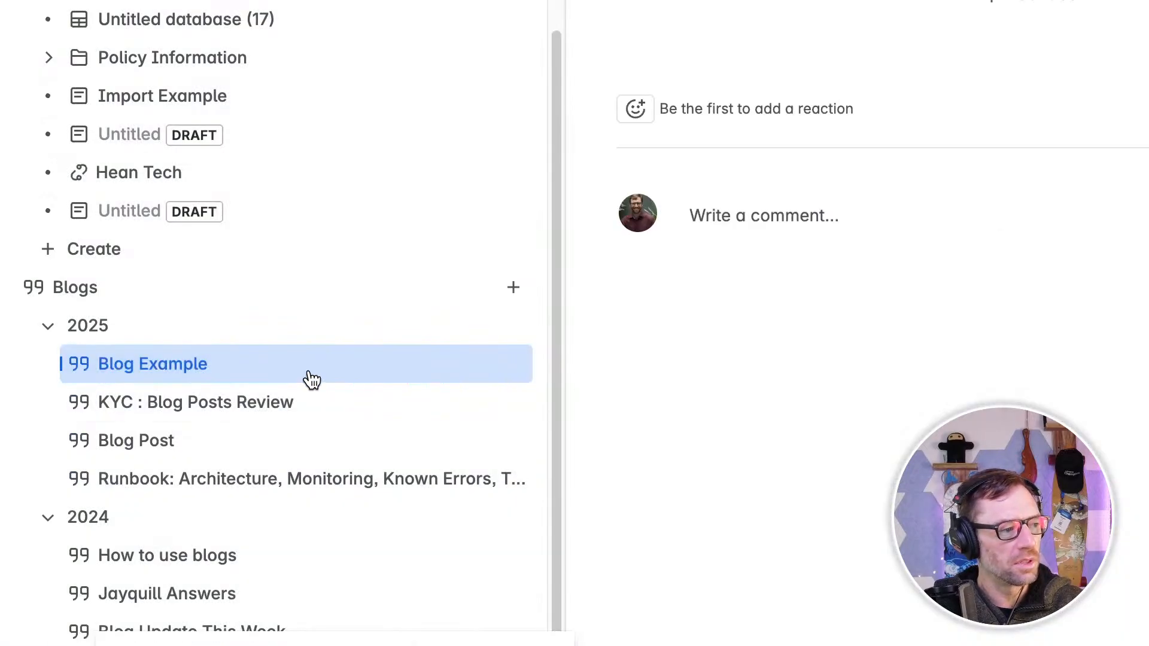
Step: Examine the available actions for the KYC Blog Post Template draft and for the published Blog Example post
mouse_move(374, 180)
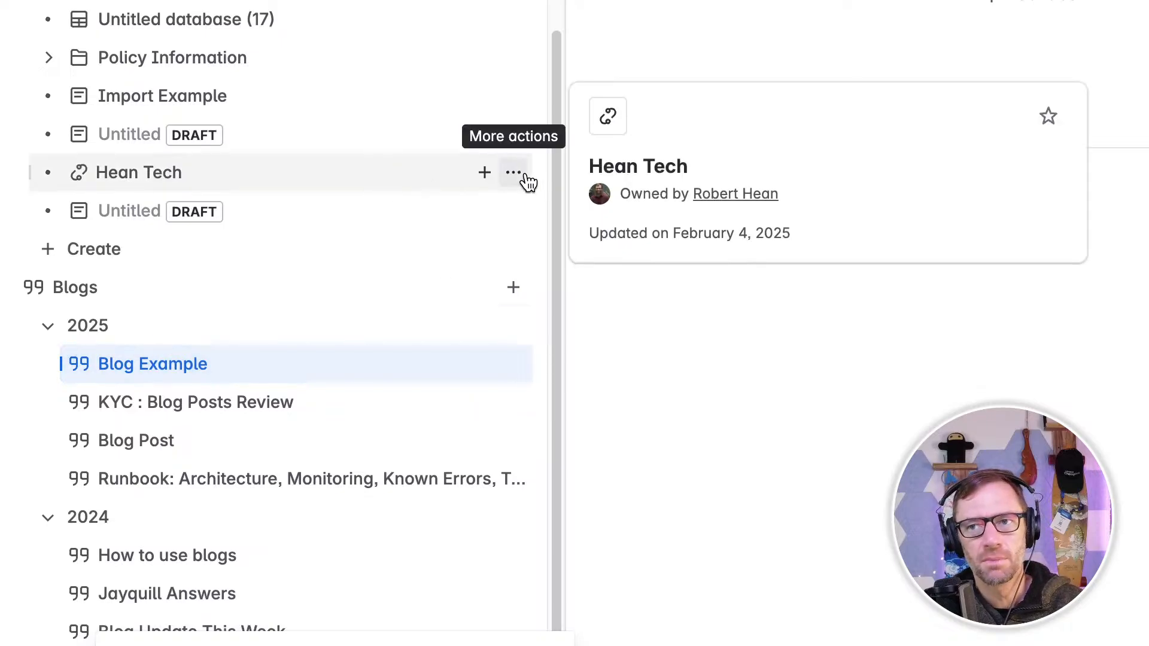
mouse_move(372, 213)
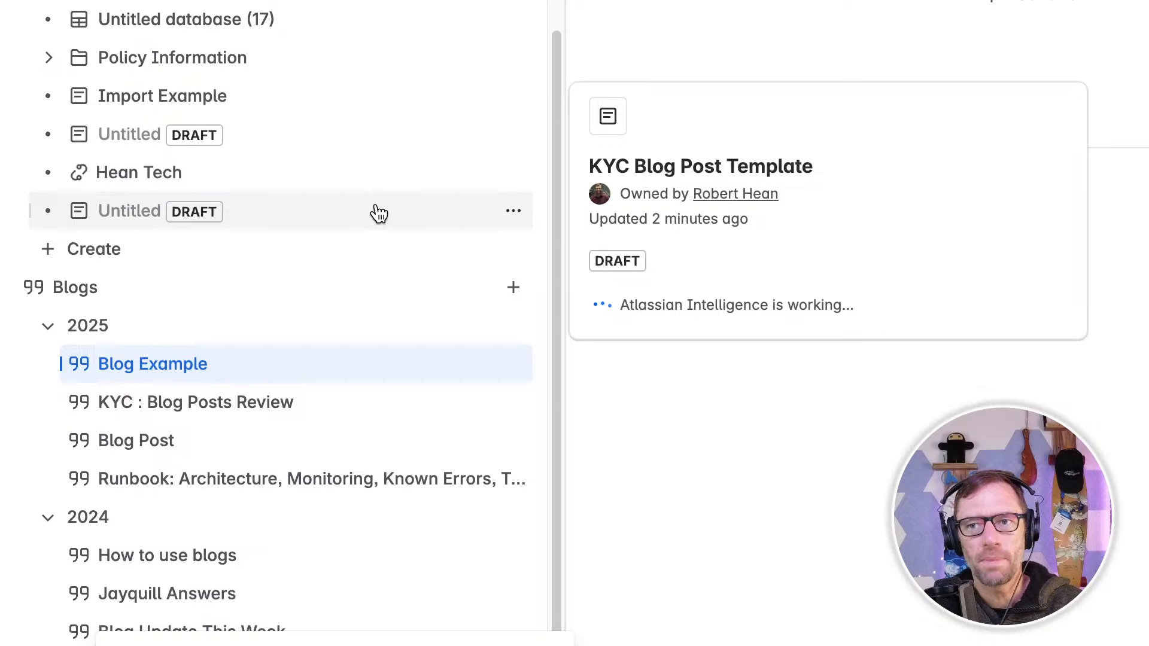
click(512, 219)
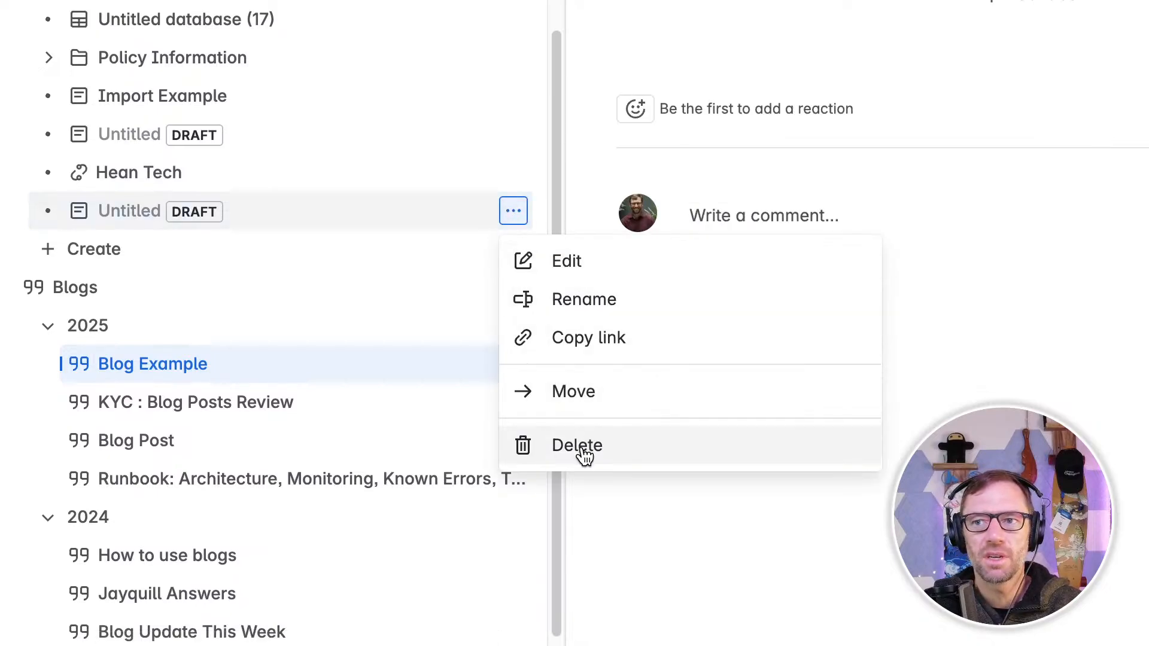
click(777, 160)
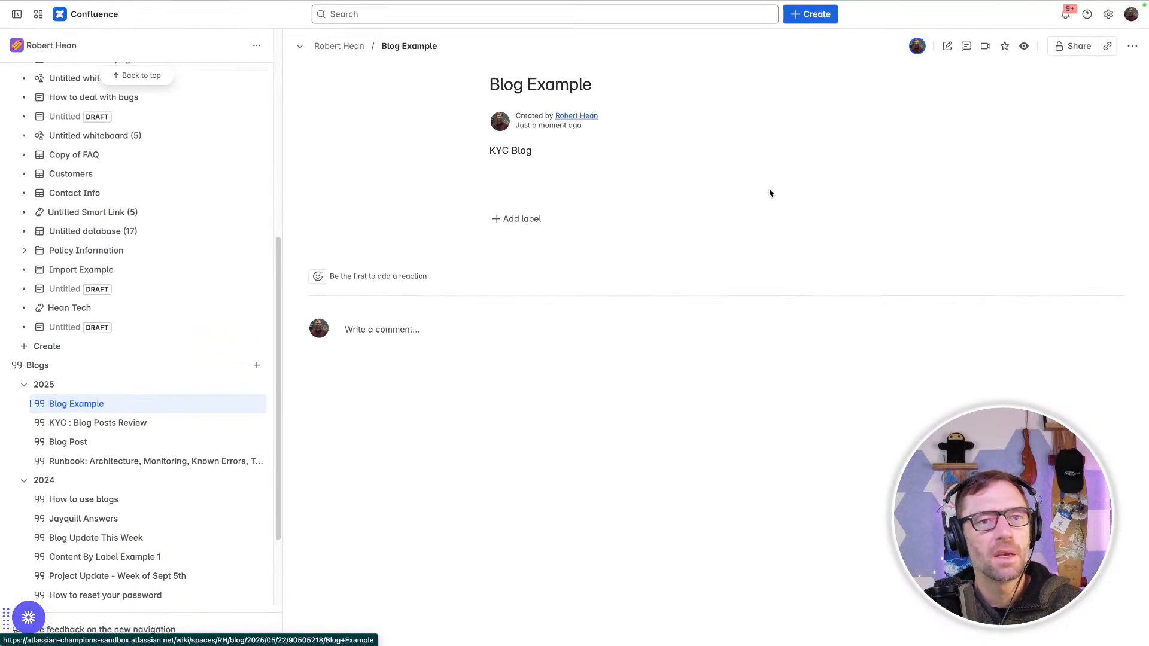
click(1132, 46)
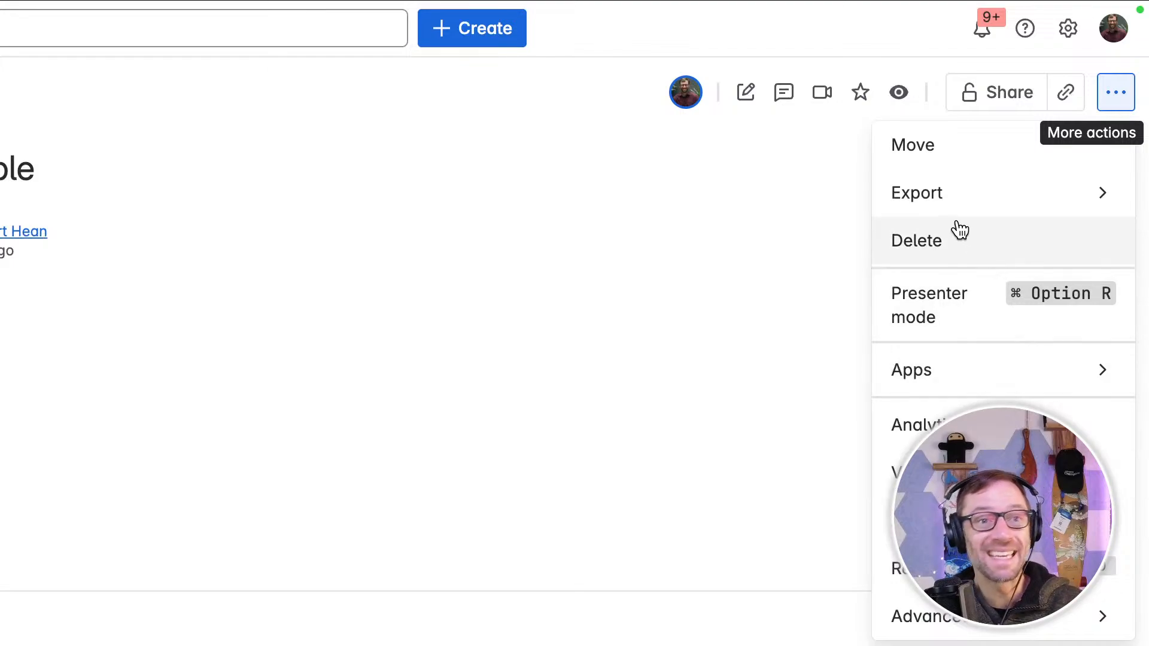
click(303, 554)
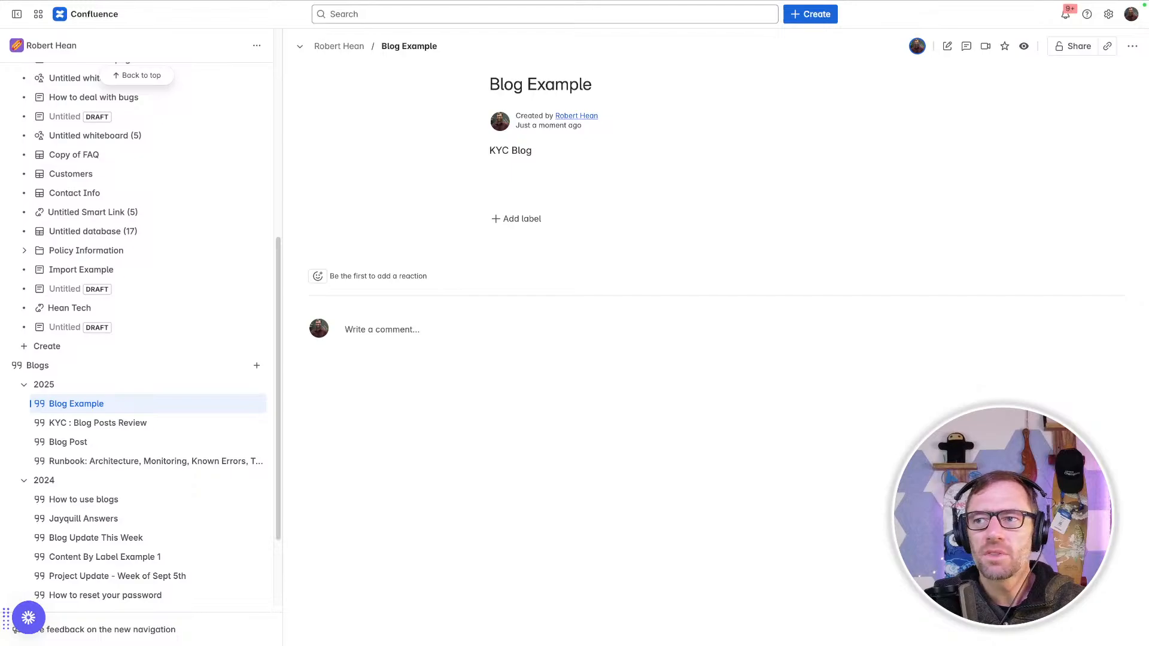
Step: Open the settings of the current space
scroll(210, 247, up, 10)
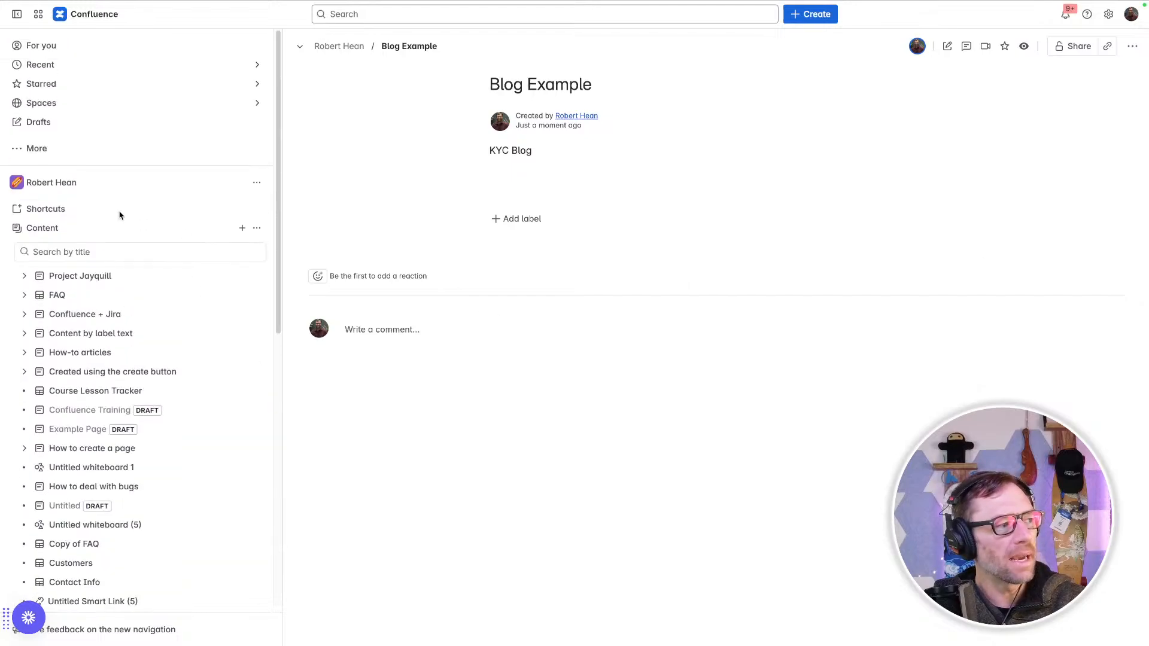
click(257, 183)
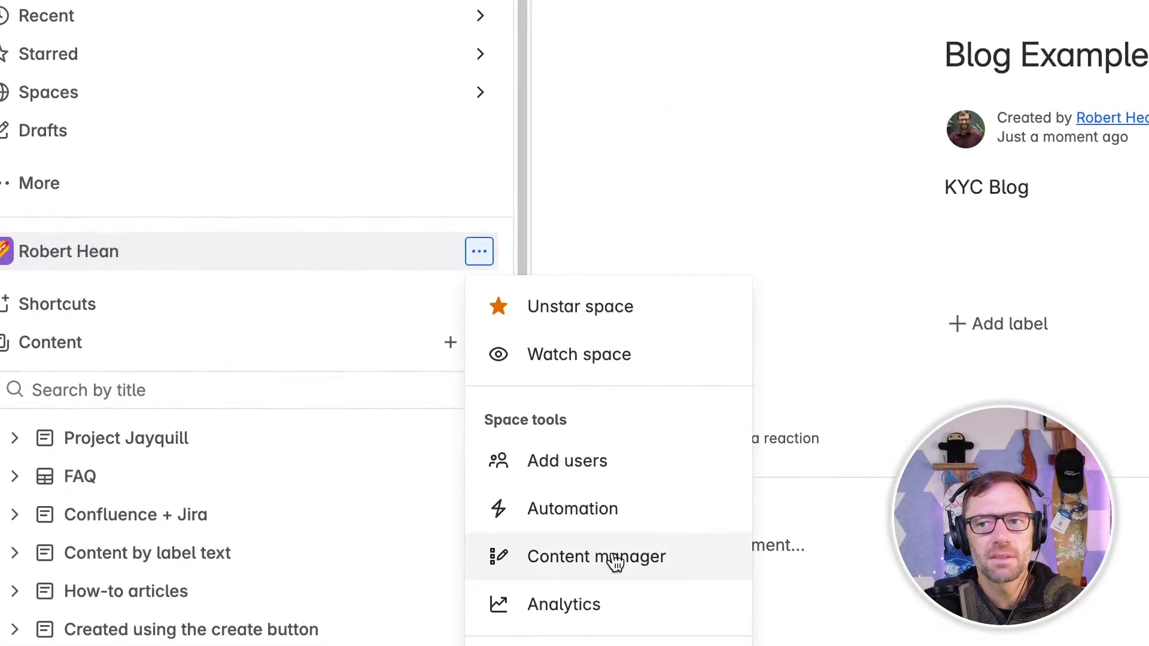
click(318, 391)
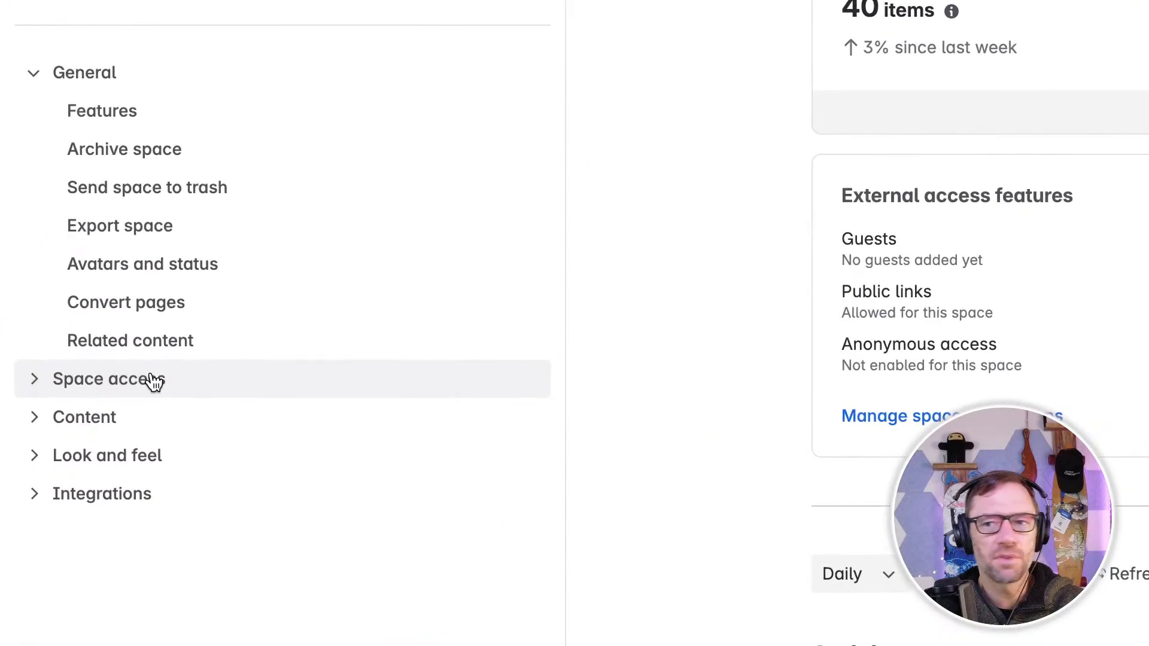
Step: Open the user permissions under the space access settings and examine the Add and Delete permissions for blogs
click(35, 389)
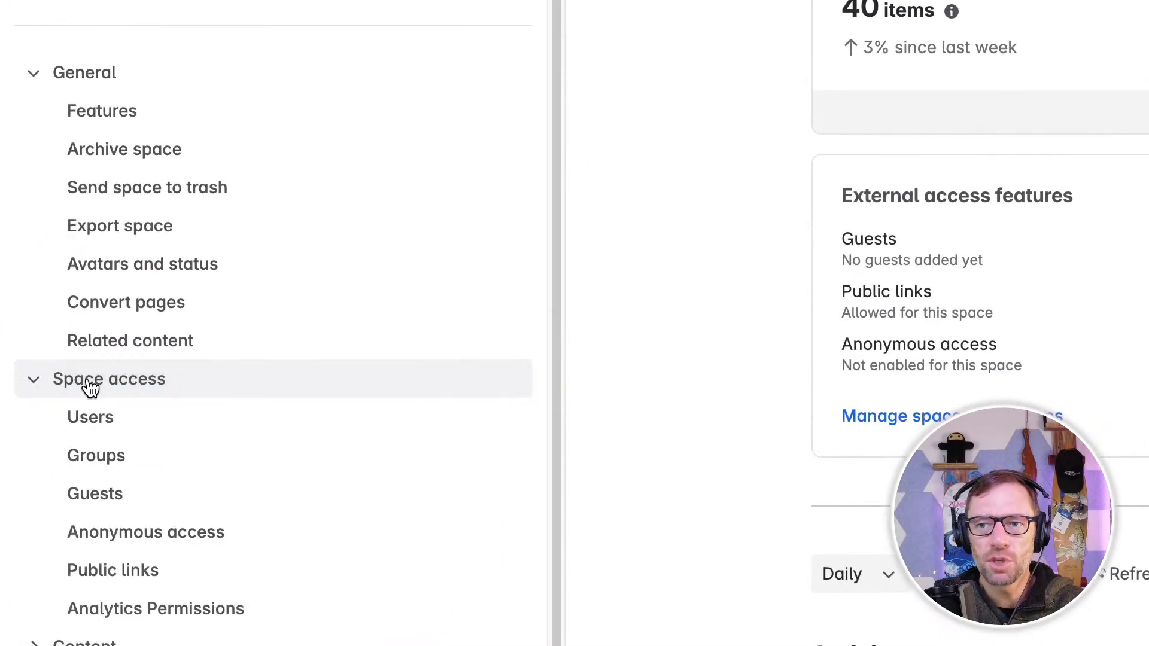
click(95, 430)
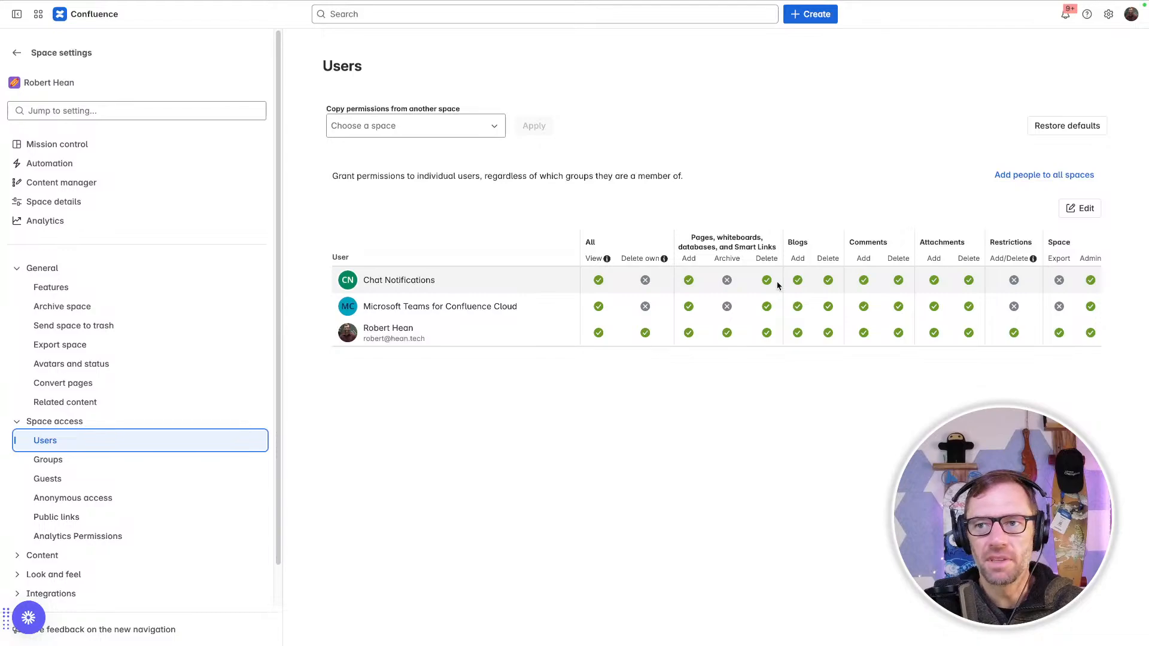
drag(687, 241, 760, 237)
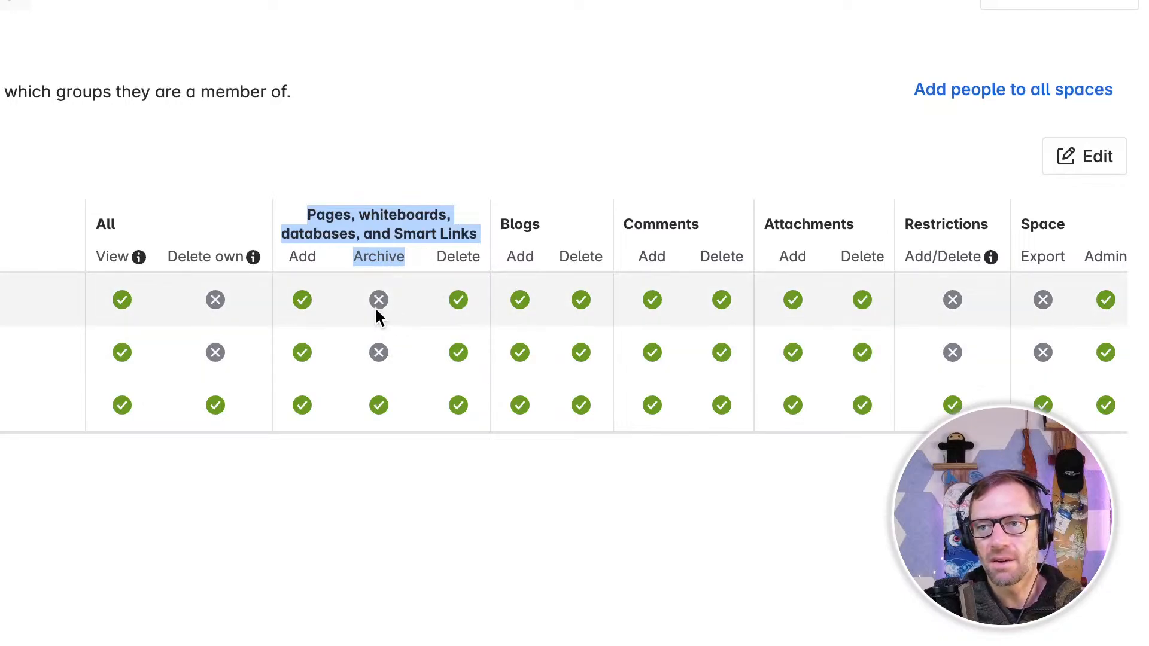
click(511, 225)
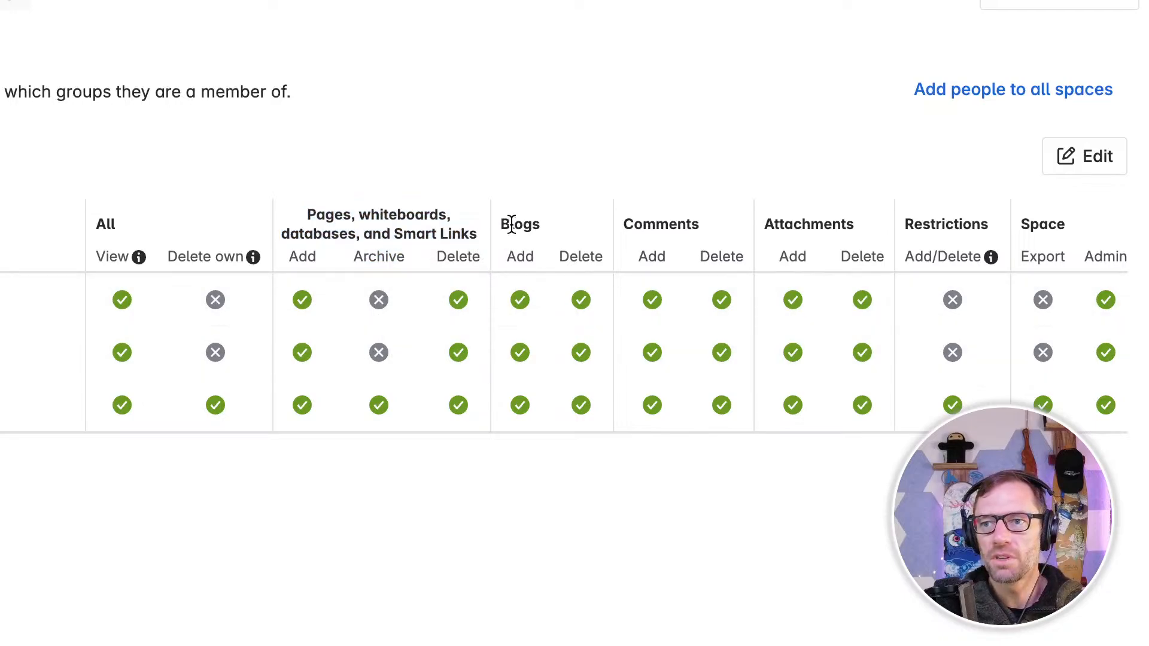
click(546, 223)
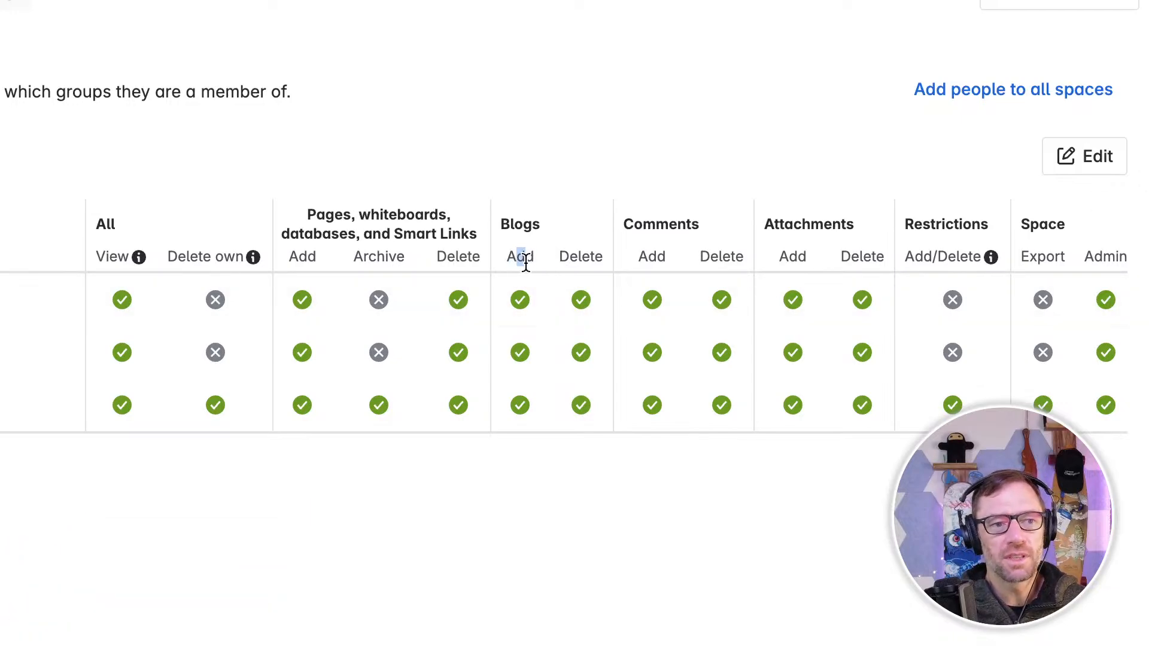
drag(567, 256, 542, 262)
click(546, 262)
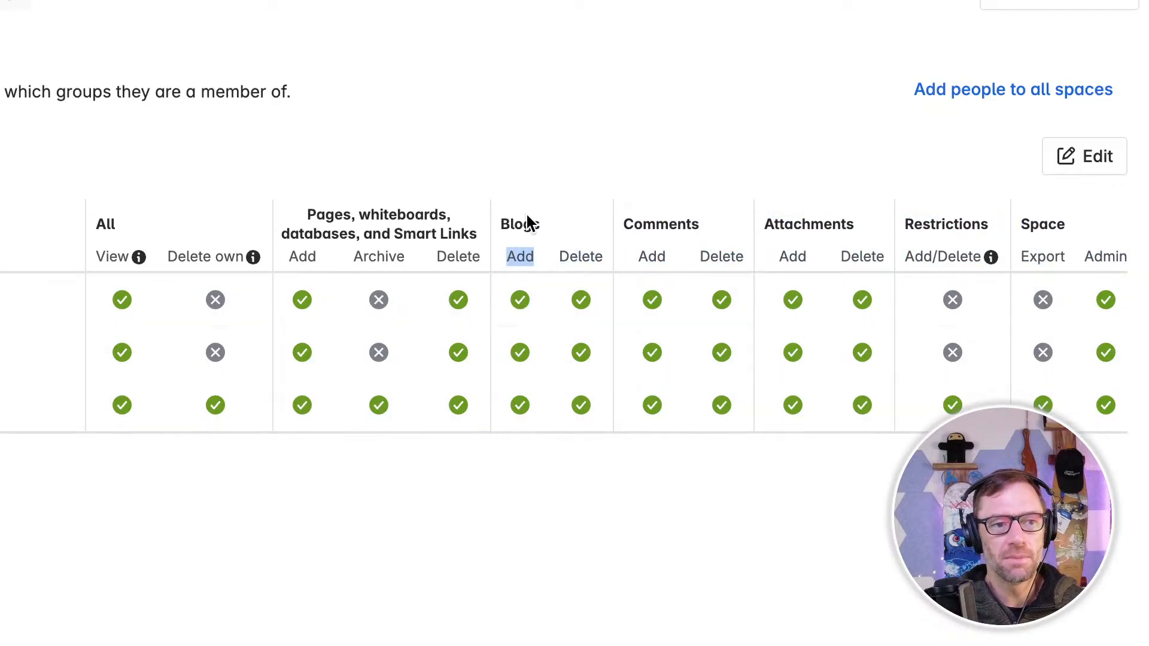
click(513, 251)
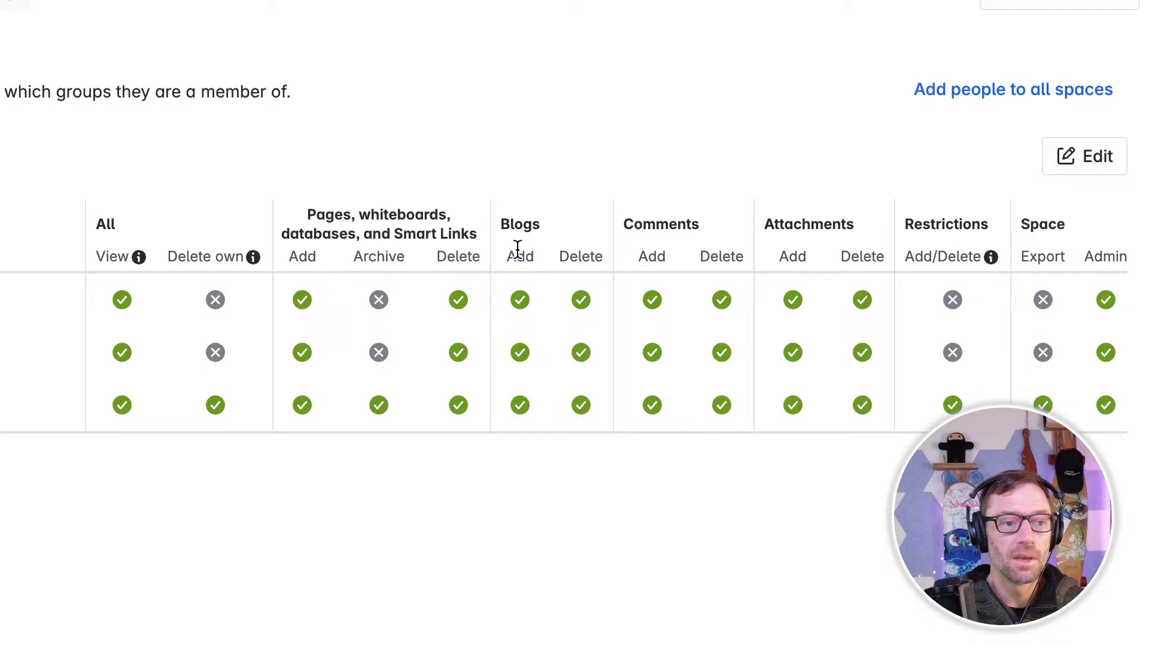
double_click(516, 256)
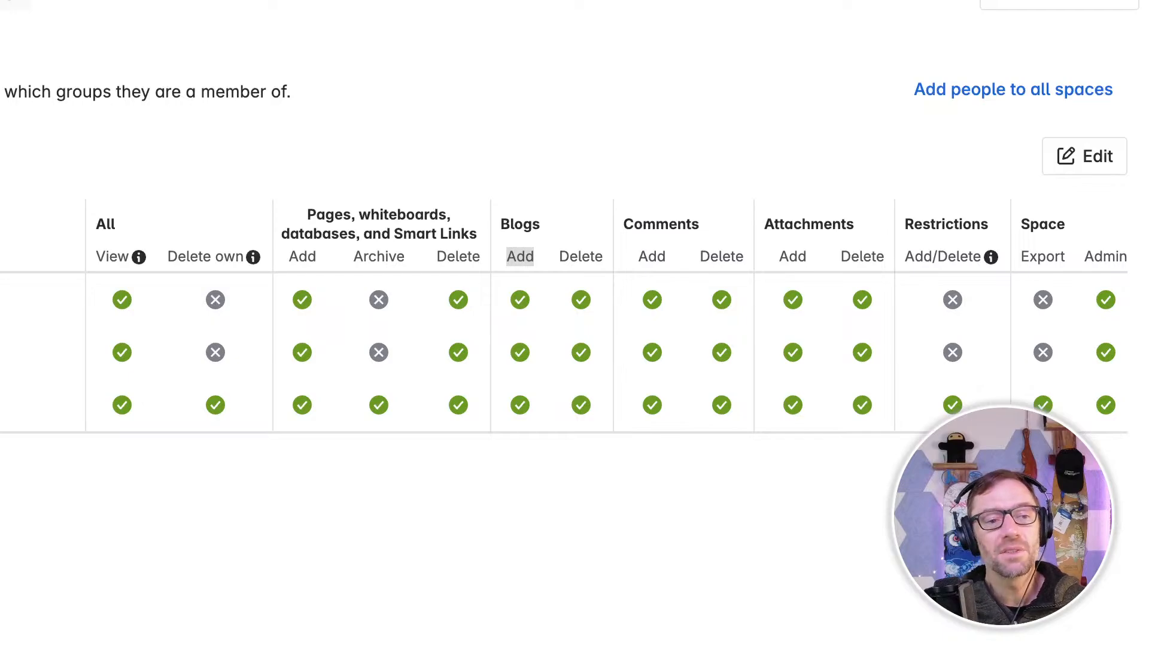
click(626, 428)
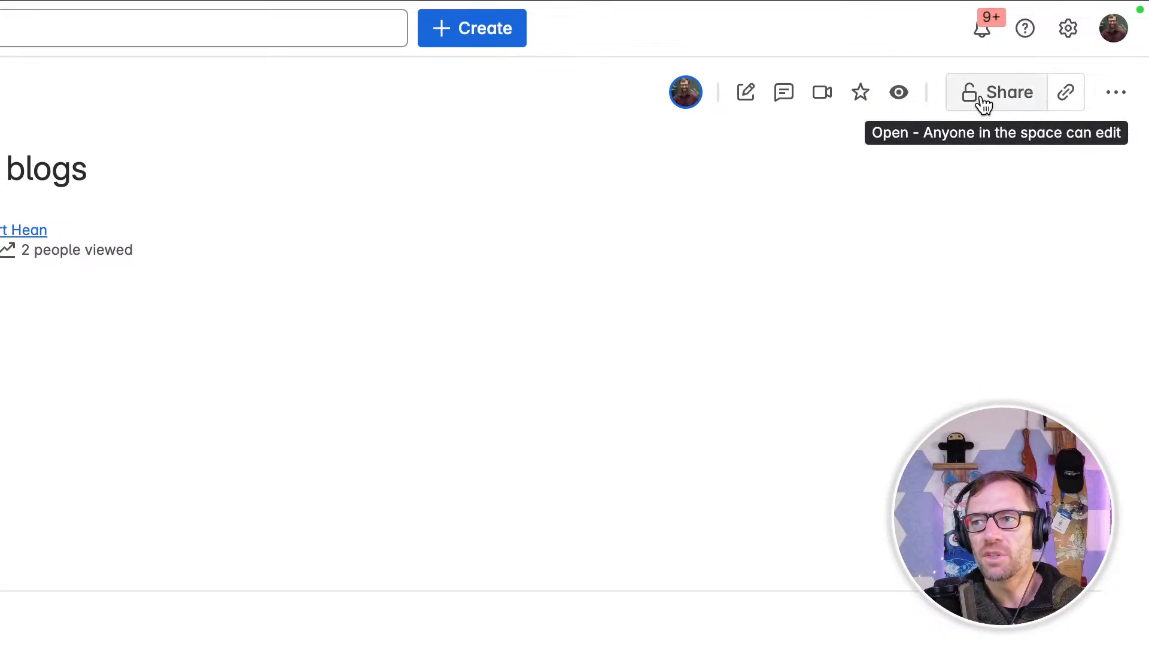
Step: Change the general access of the How to use blogs post to Restricted
click(982, 99)
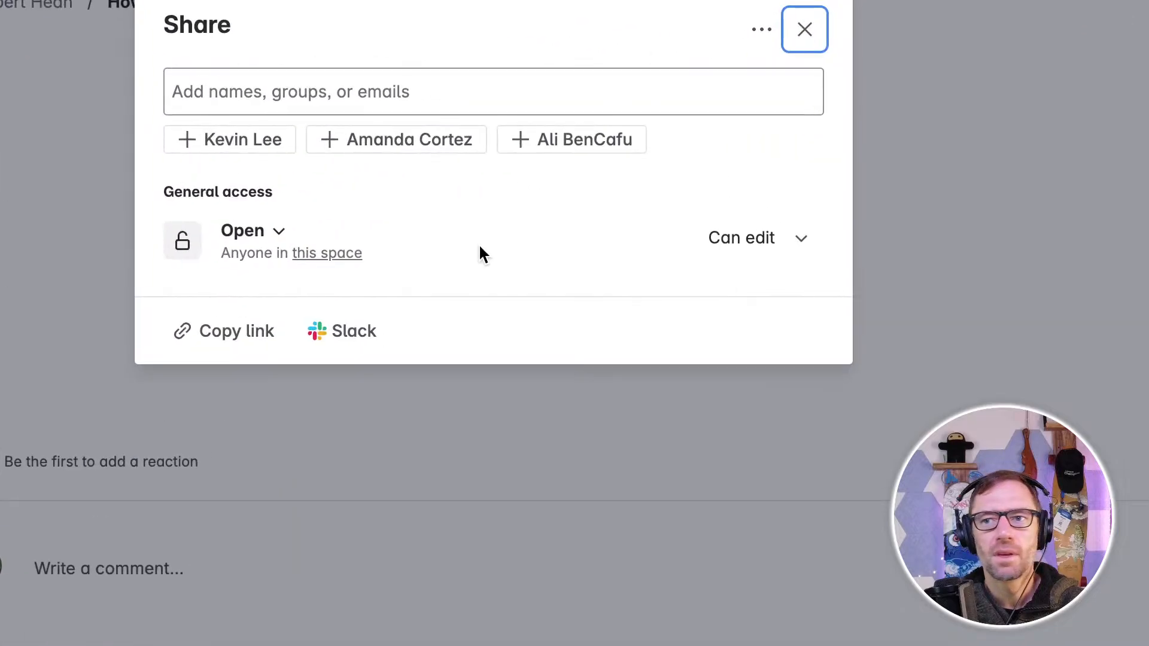
click(269, 238)
click(304, 329)
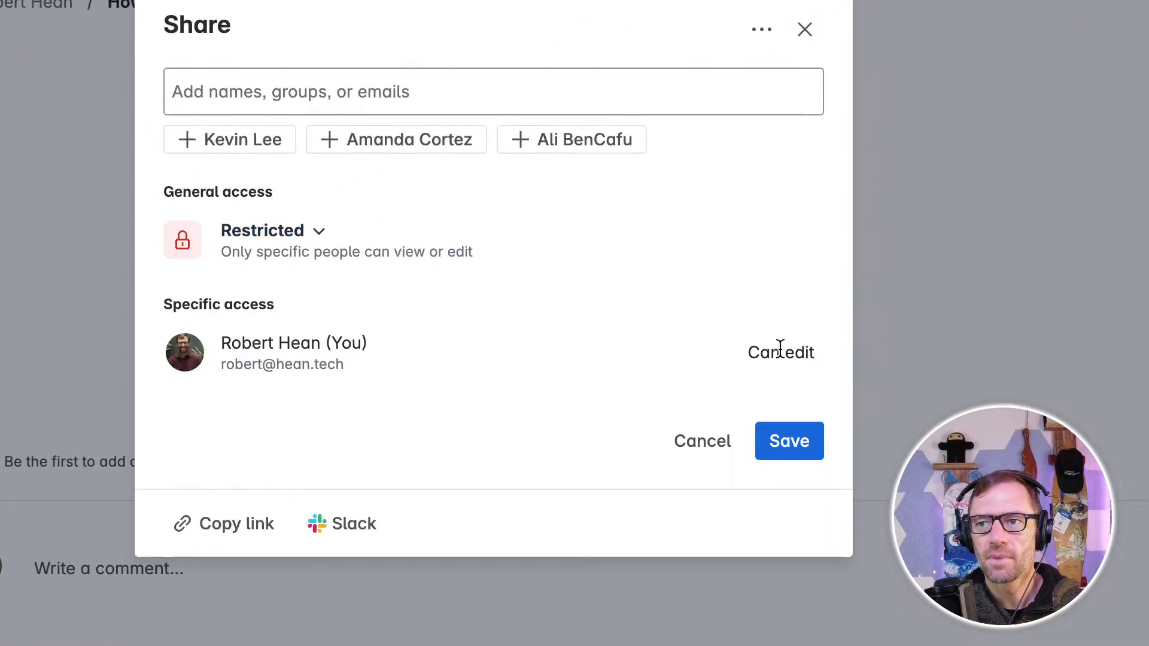
Step: Share the restricted How to use blogs post with one suggested person as view-only, with the notification for newly added people turned off
click(435, 95)
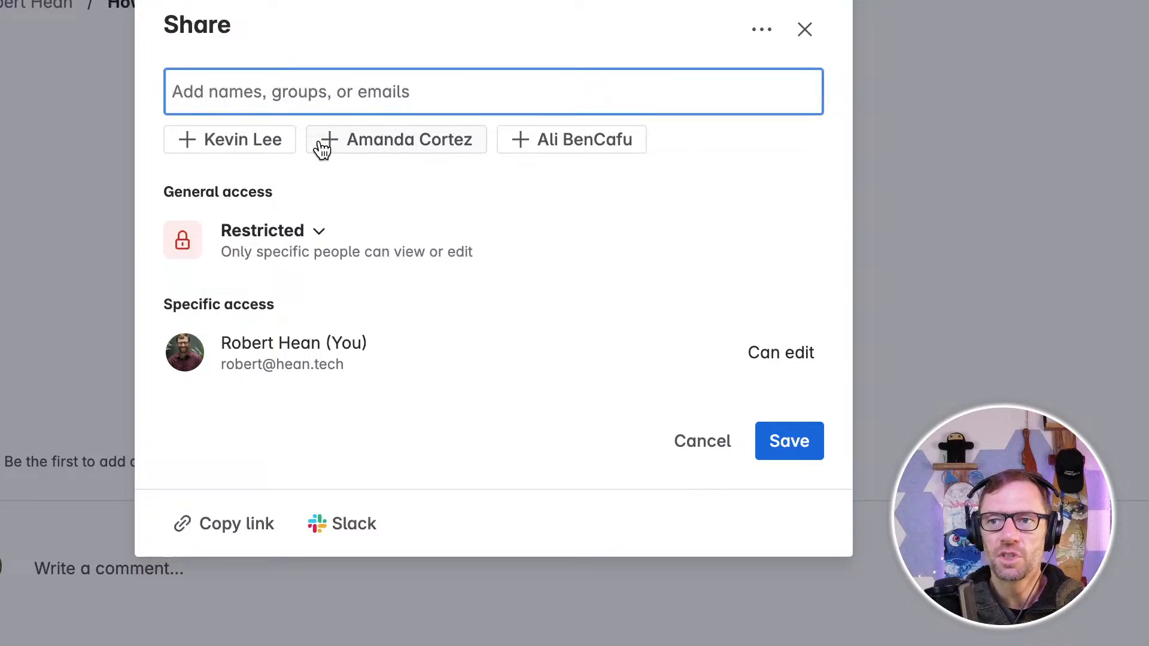
click(377, 149)
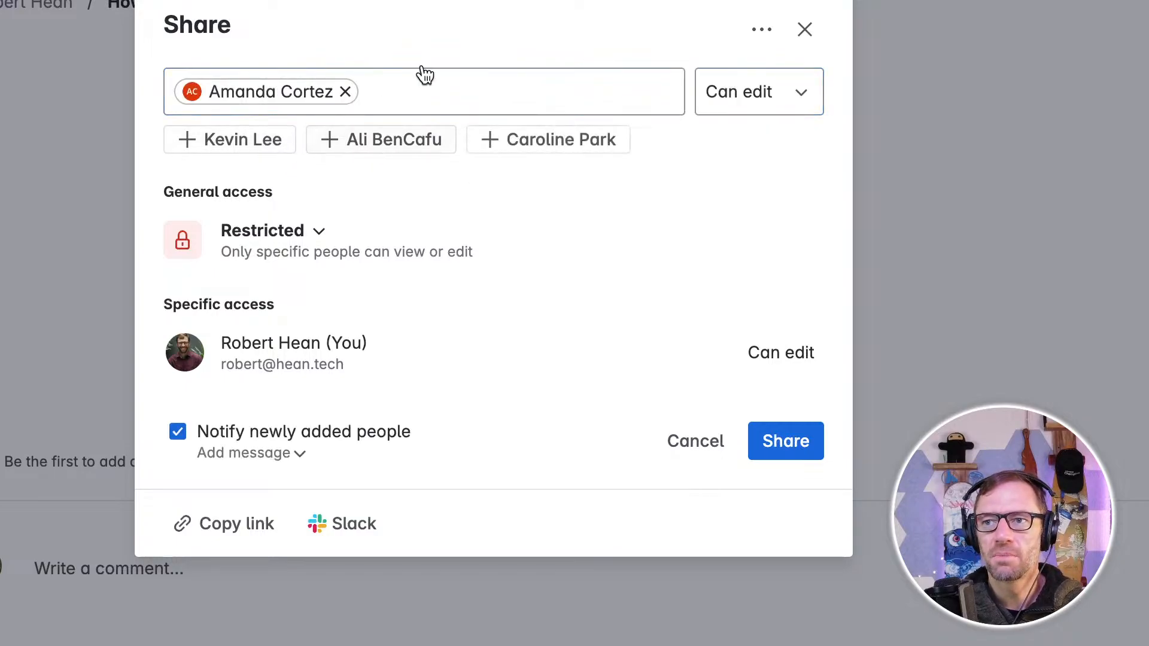
click(760, 94)
click(780, 152)
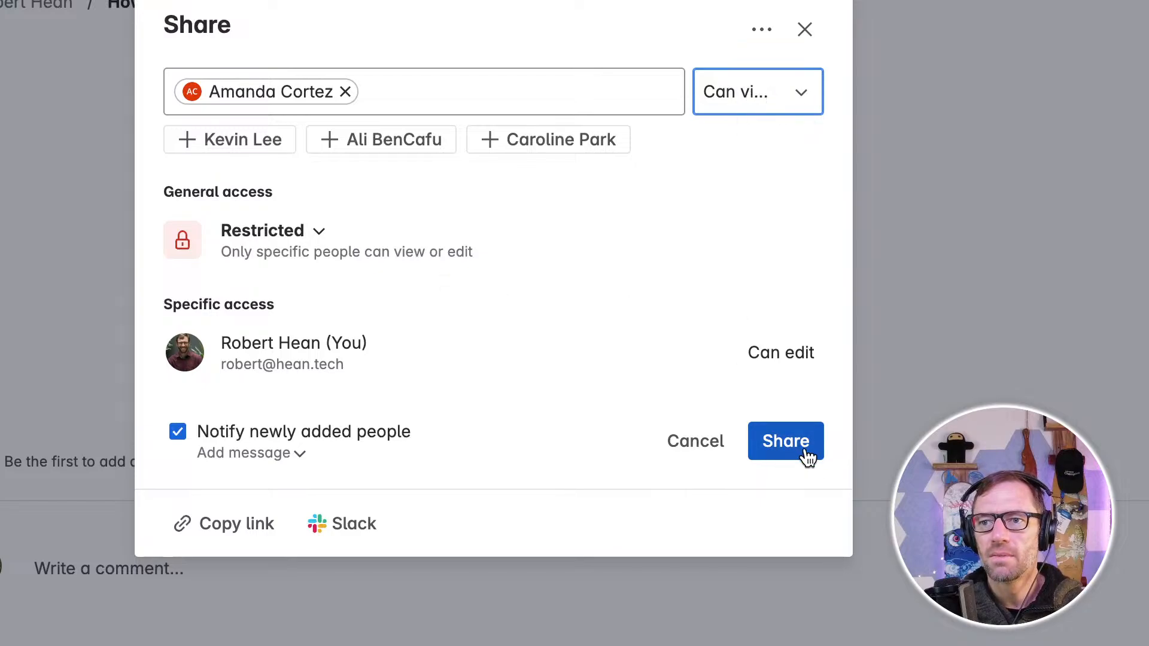
click(384, 432)
click(766, 454)
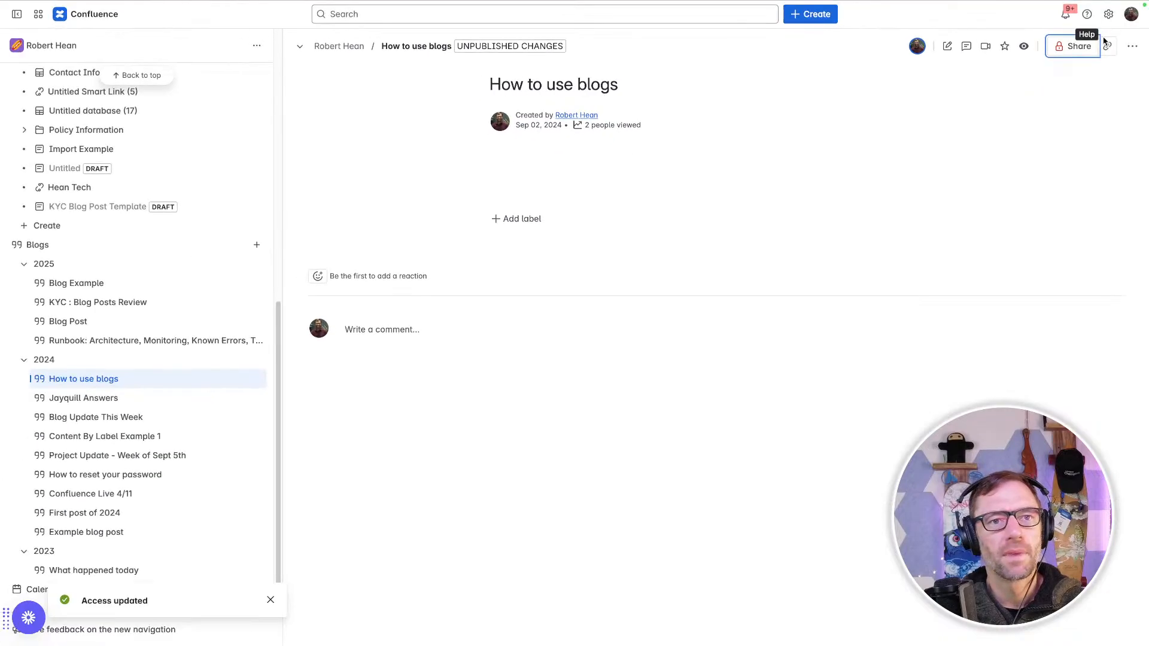
Step: Review the access settings of the How to use blogs post and who has specific access to it
click(1075, 46)
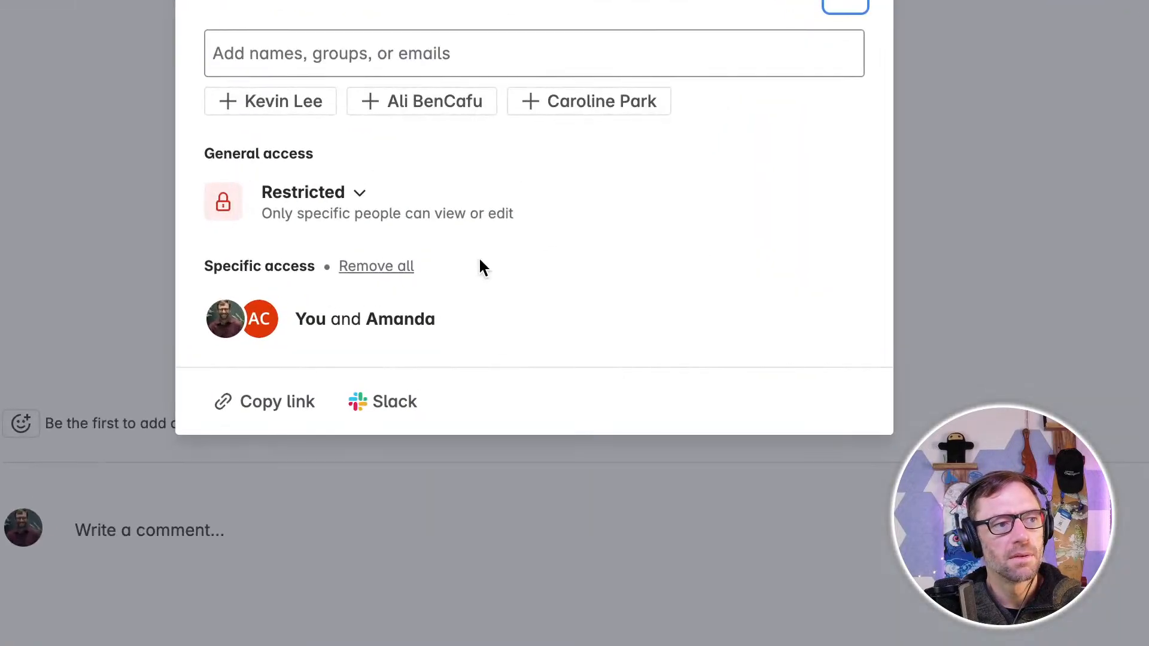
click(473, 161)
click(356, 328)
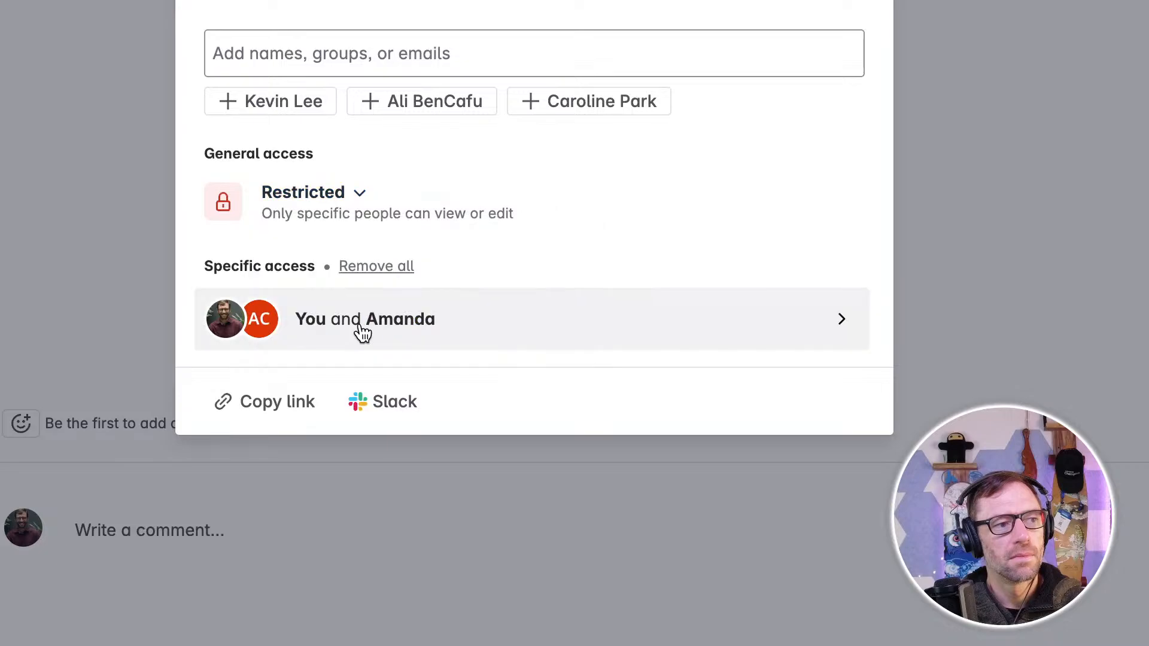
click(356, 328)
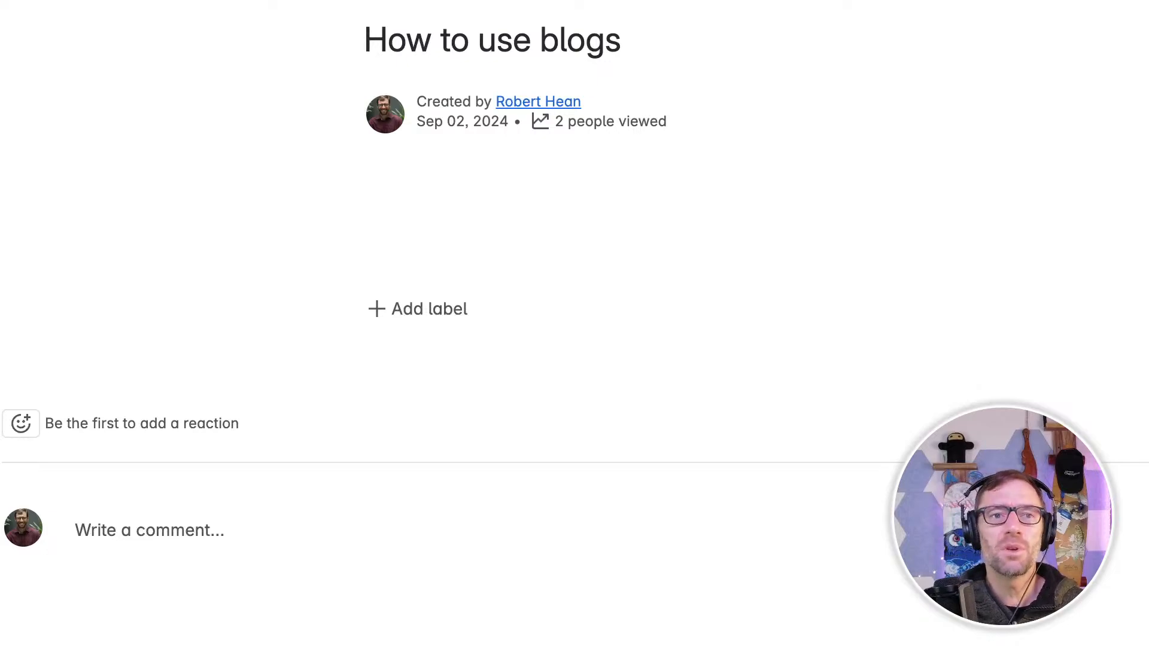
Step: Set the general access of the How to use blogs post to Open with view-only rights and save it
click(938, 2)
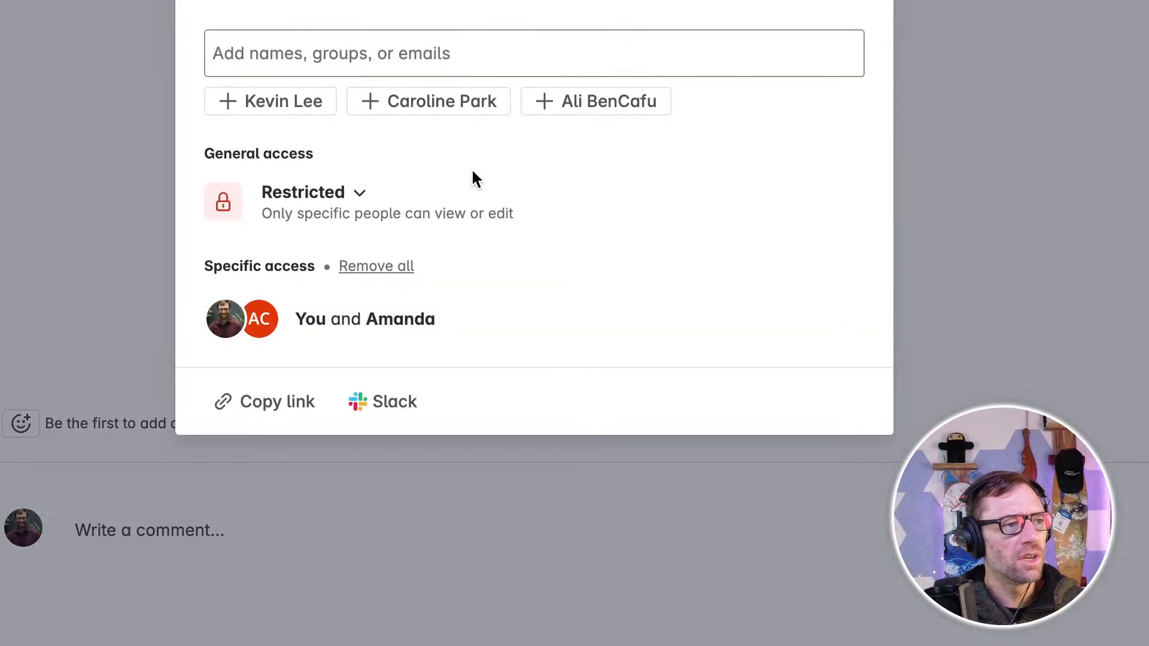
click(359, 194)
click(347, 250)
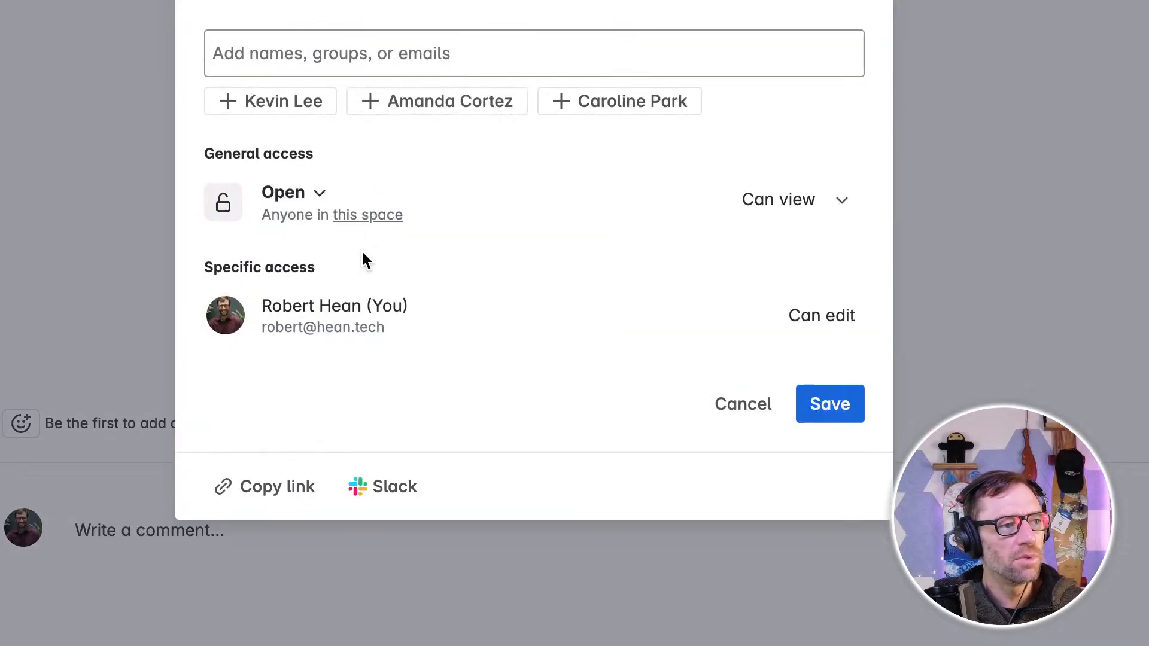
click(821, 406)
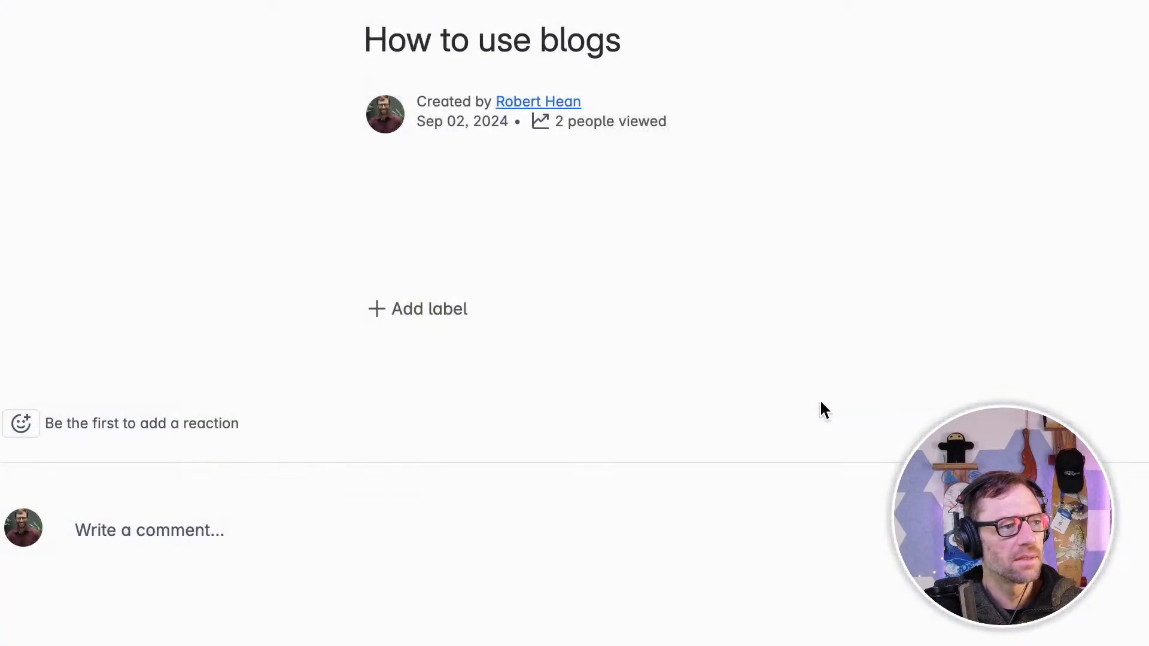
Step: Examine the Slack sharing option and the additional sharing actions for the How to use blogs post, then close the share dialog
click(1024, 3)
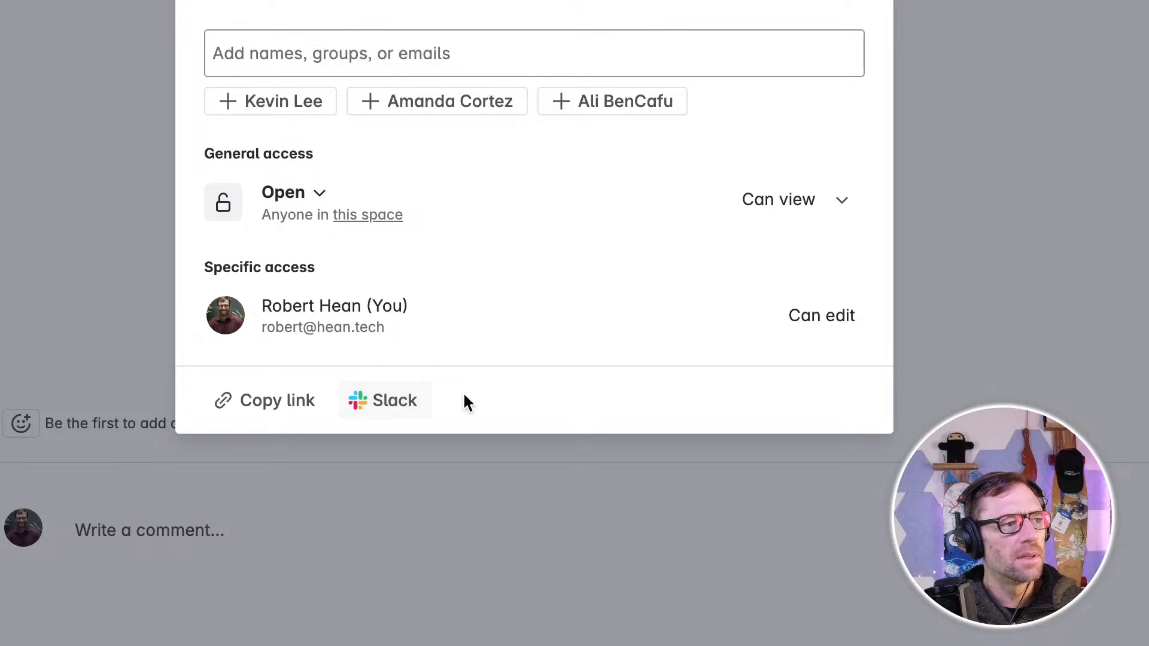
click(380, 404)
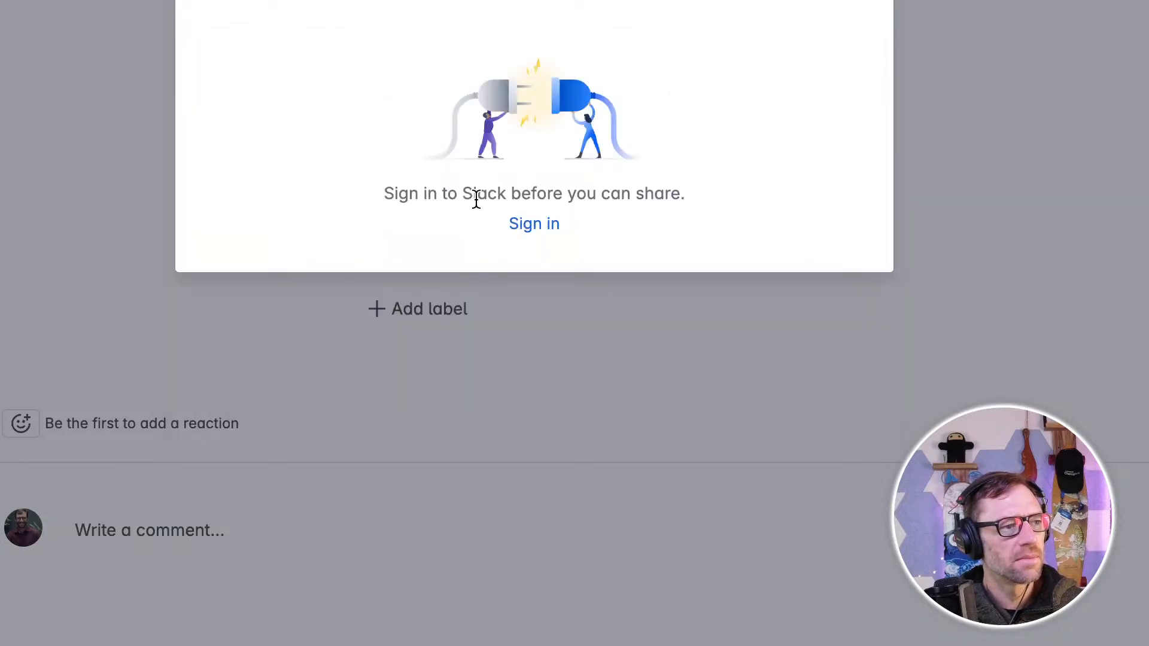
drag(383, 193, 770, 205)
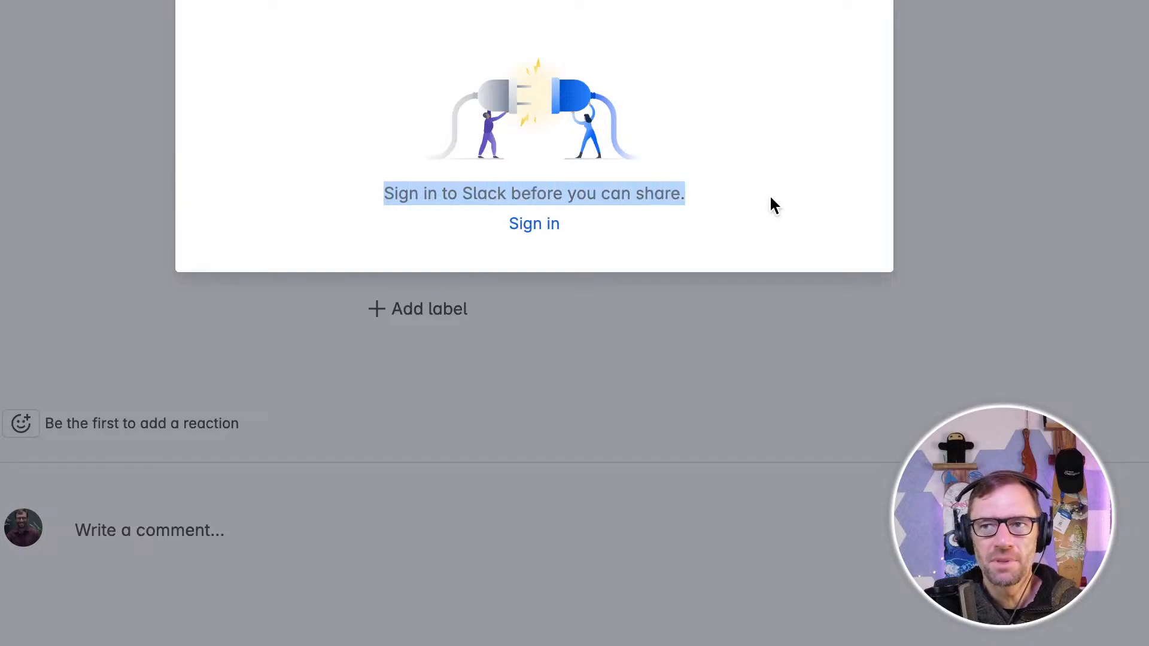
click(766, 204)
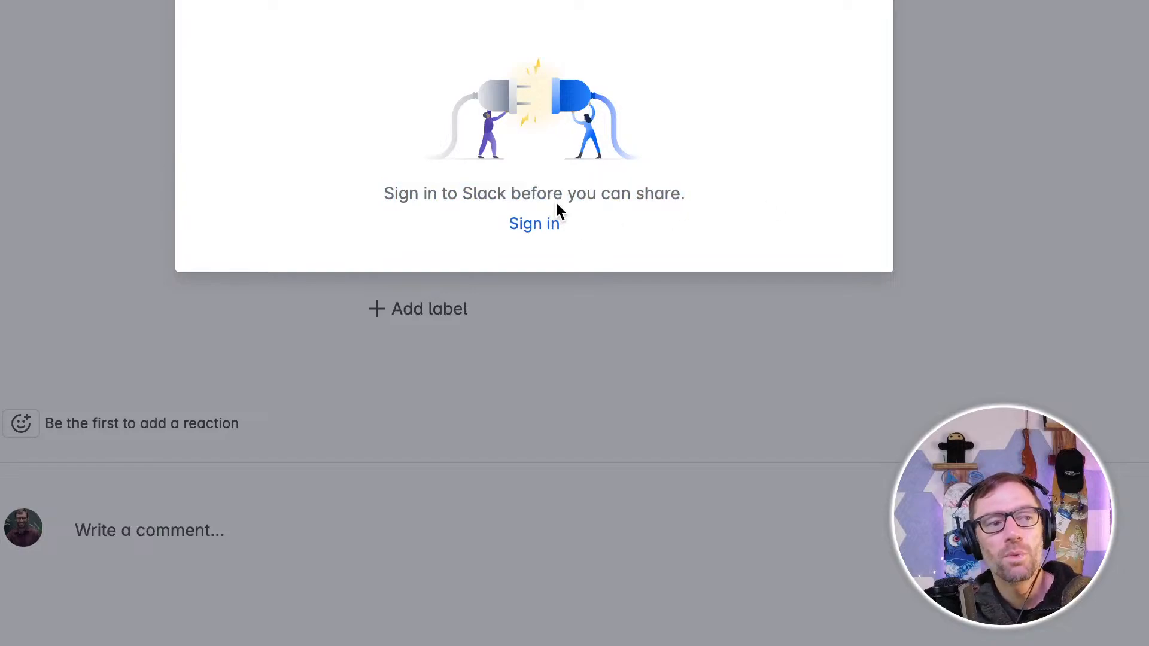
click(795, 6)
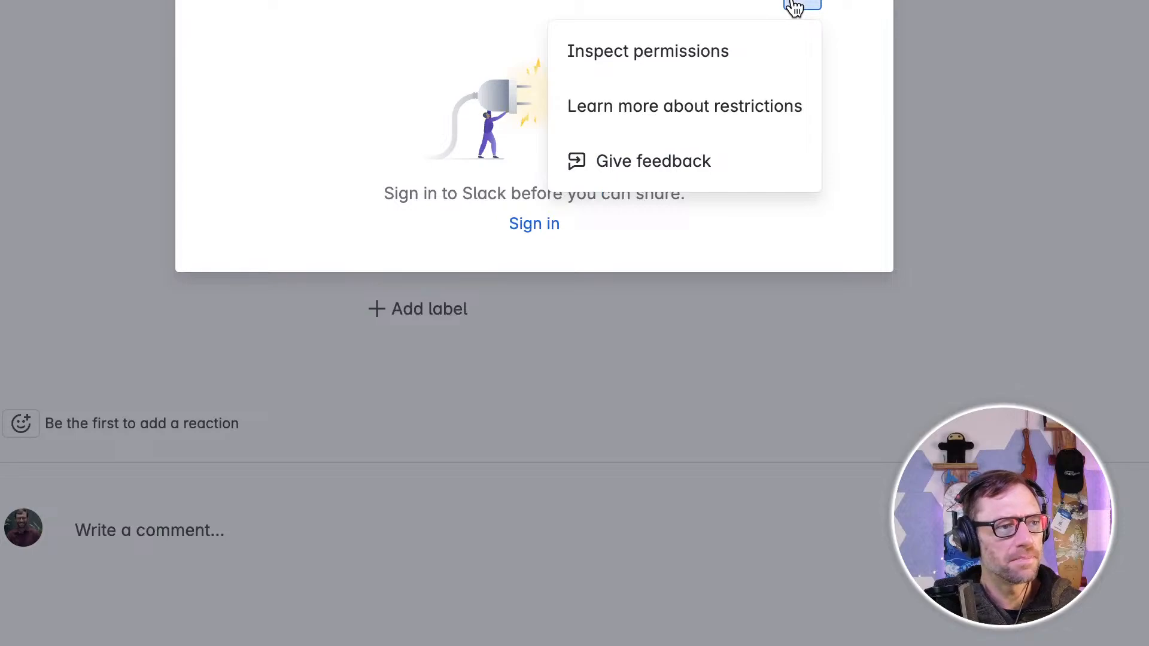
click(861, 82)
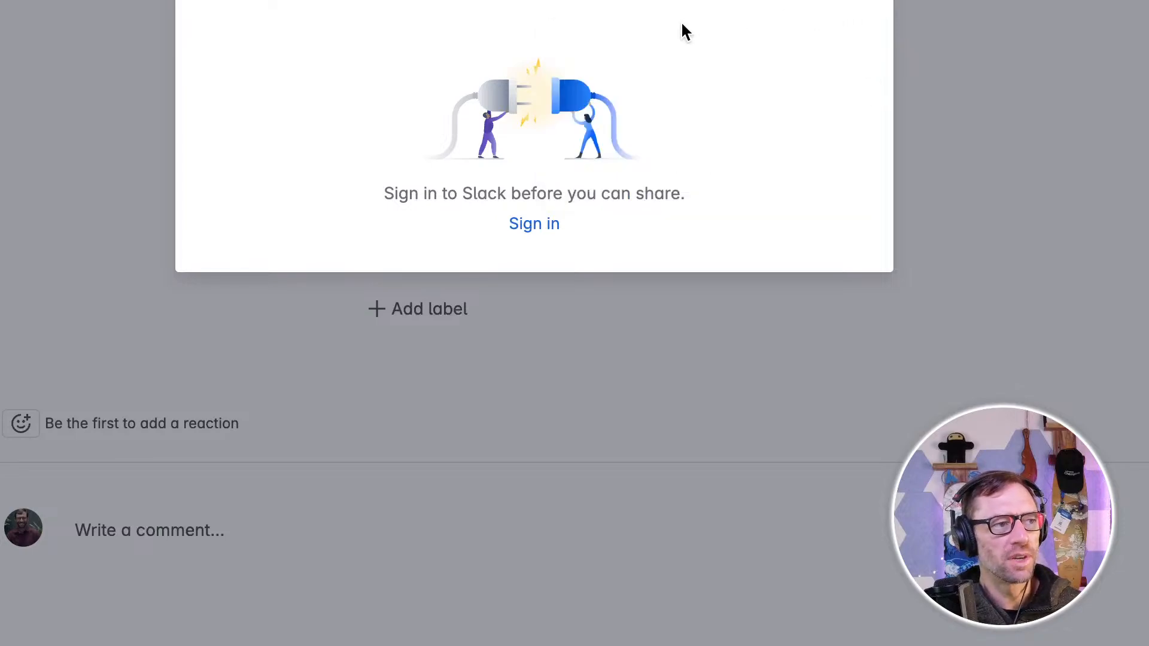
click(840, 5)
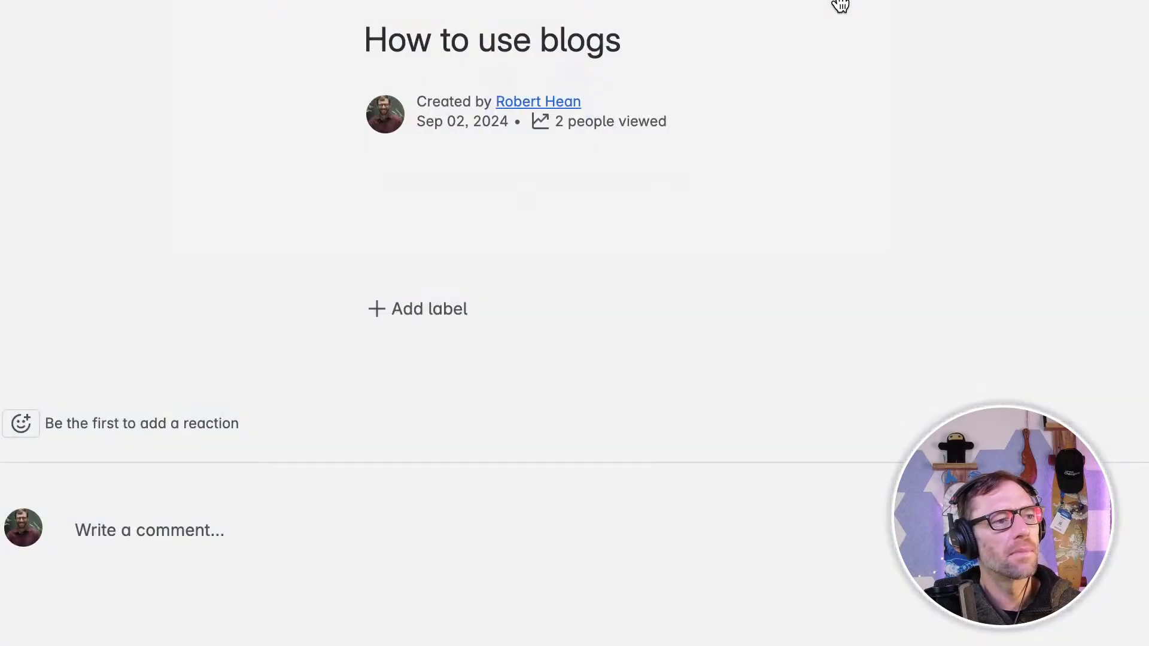
Step: Go to the KYC : Blog Posts Review post and create a new blank page from there
click(515, 294)
click(566, 250)
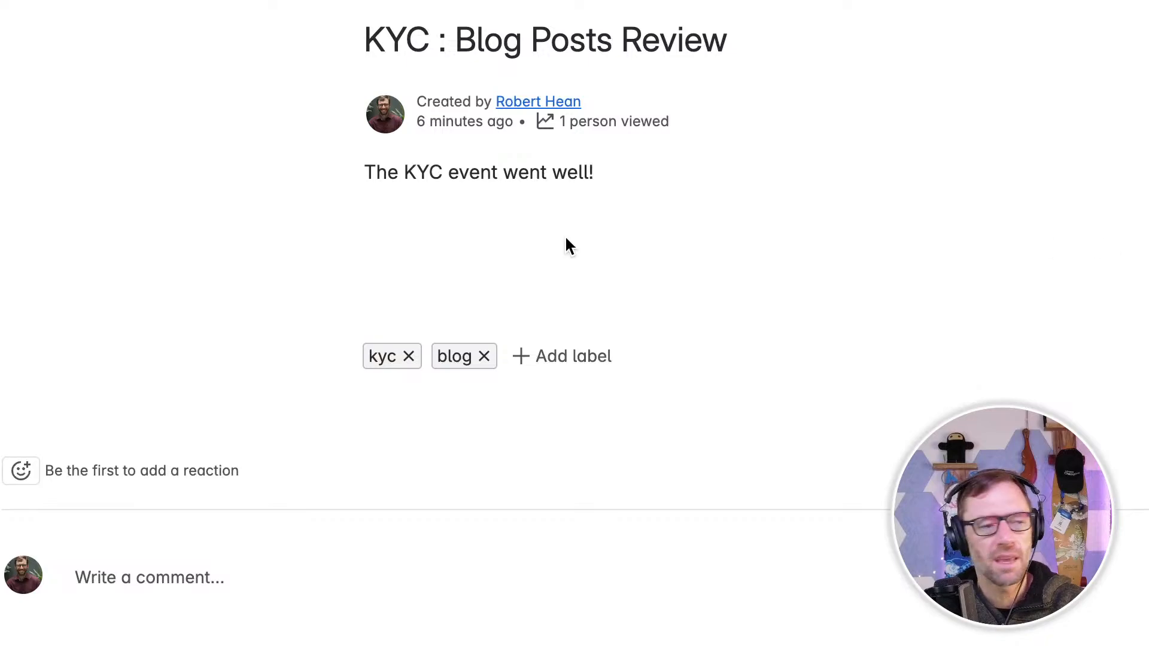
scroll(71, 263, up, 10)
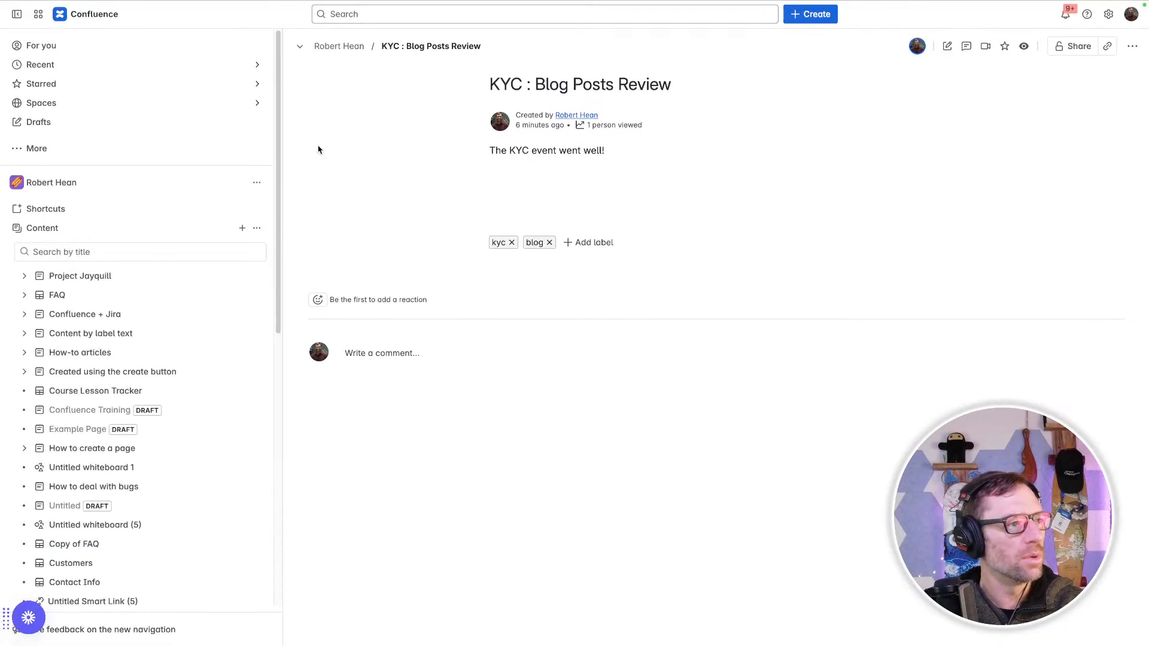
click(826, 14)
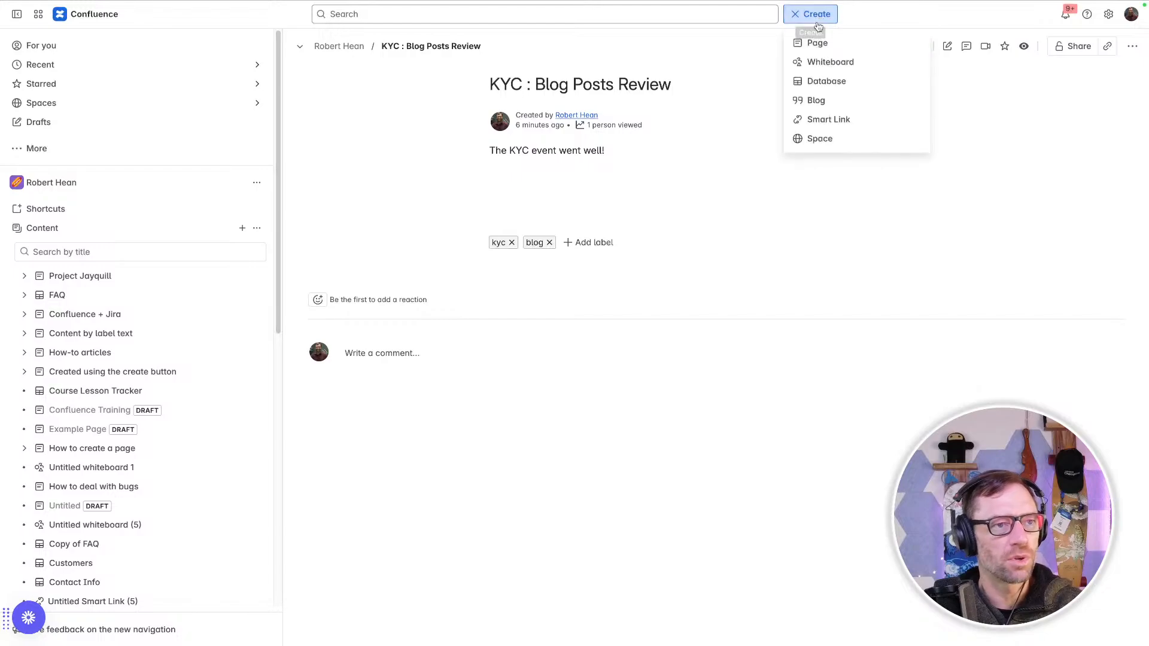
click(816, 38)
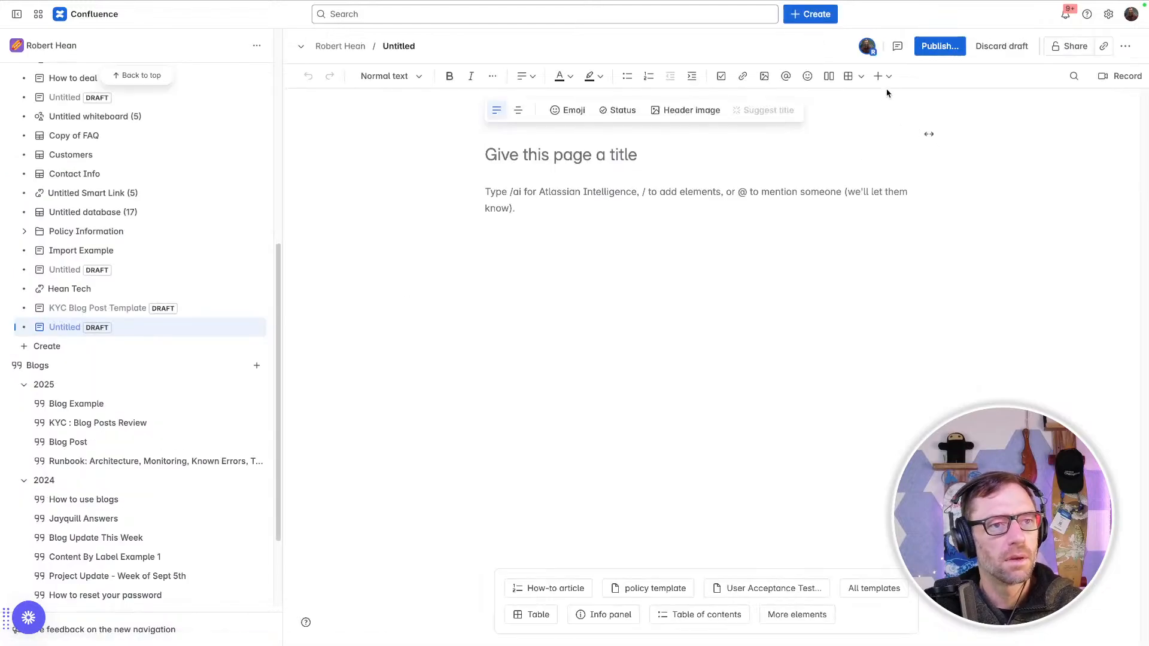
Step: Find the Blog Posts element by searching for "blog" and insert it into the body of the untitled page
click(877, 76)
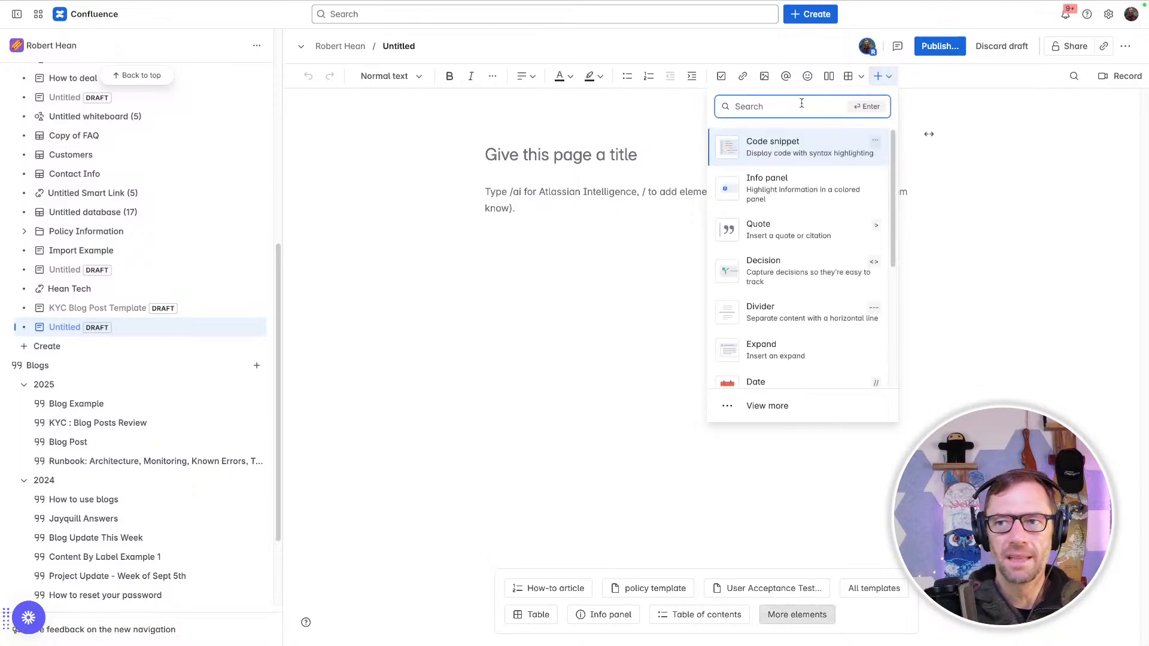
text(blog)
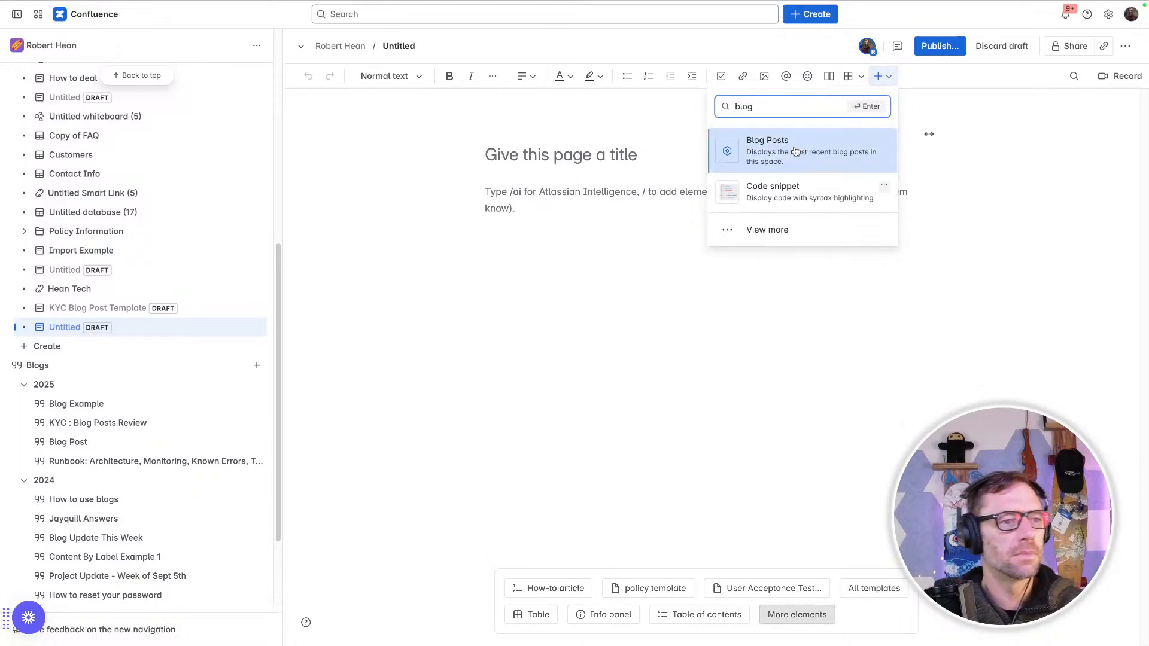
click(774, 154)
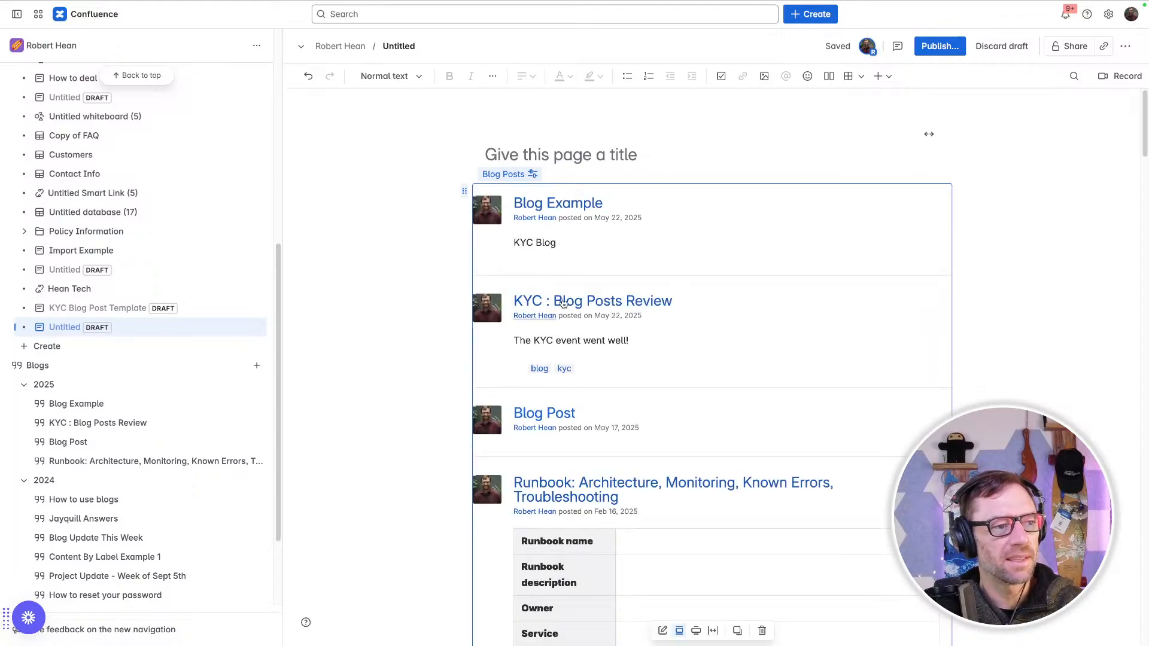
Step: Open the Blog Posts element's settings, restrict it to posts with the label kyc, and refresh the preview
scroll(646, 520, down, 9)
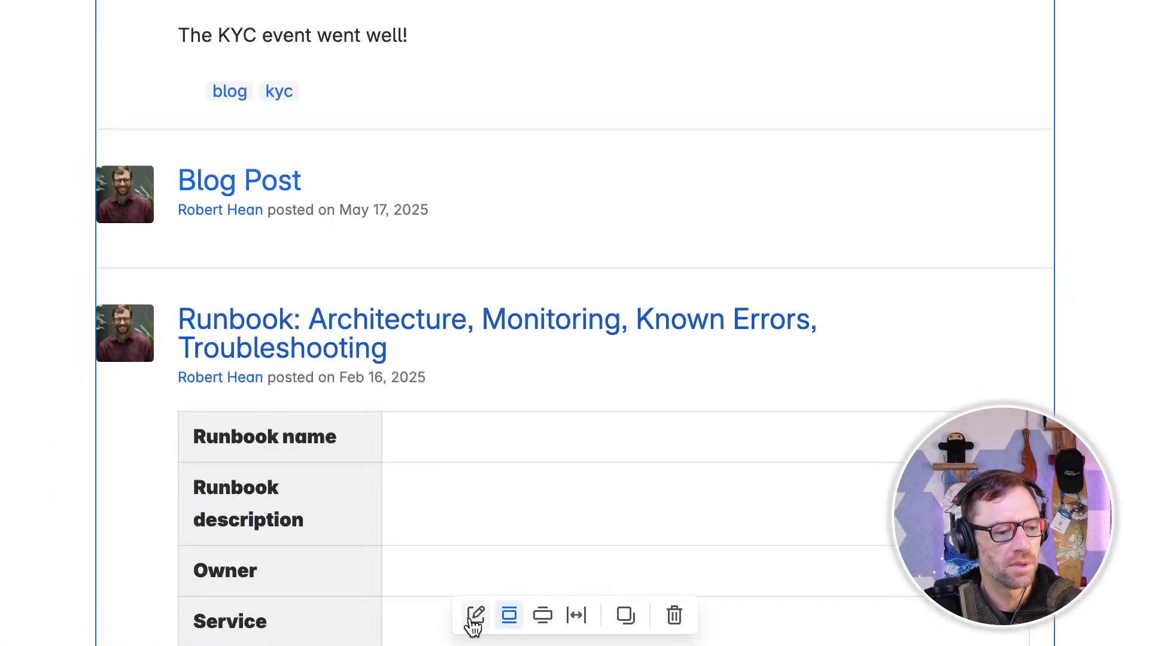
click(663, 630)
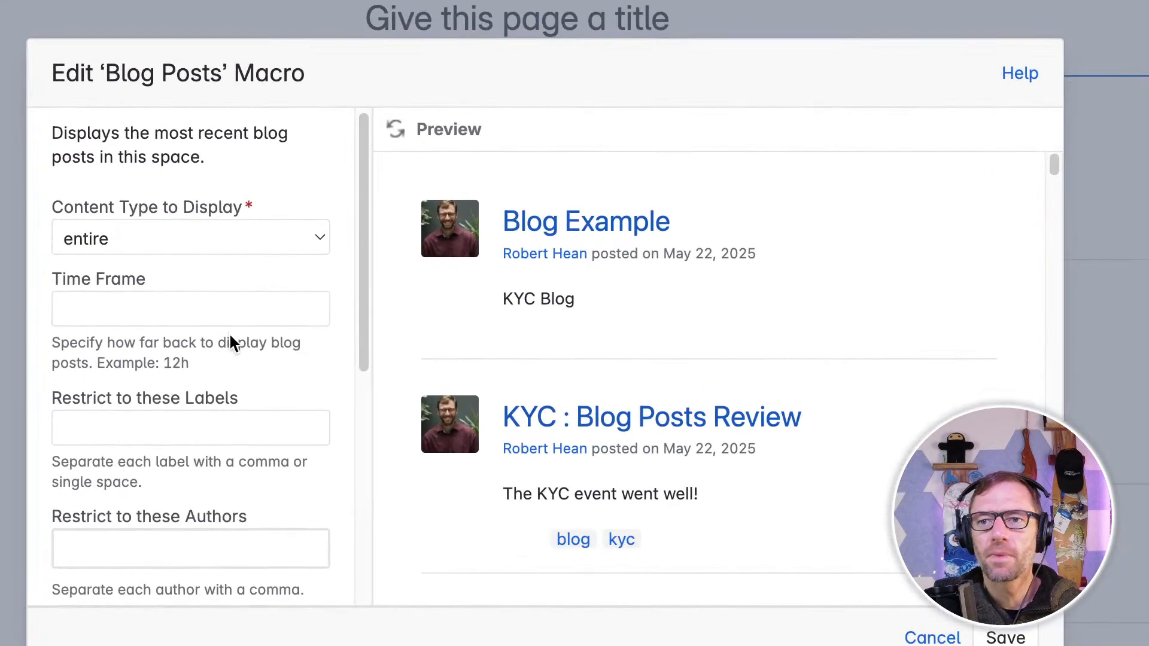
scroll(413, 323, down, 1)
click(203, 391)
text(kyc)
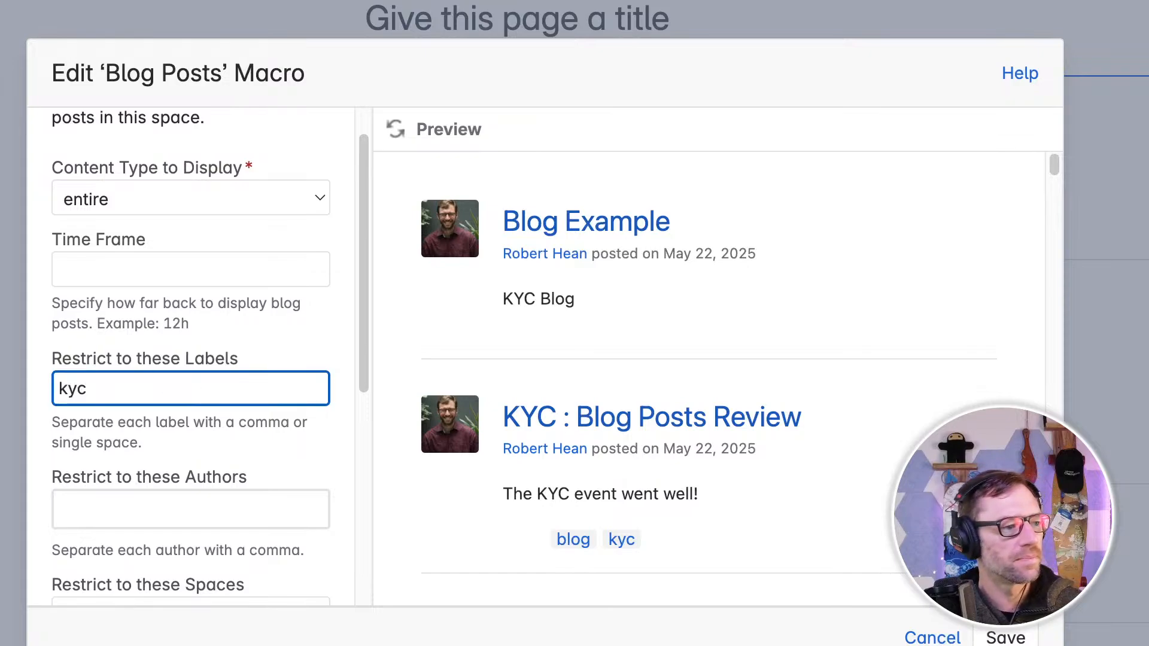
click(394, 129)
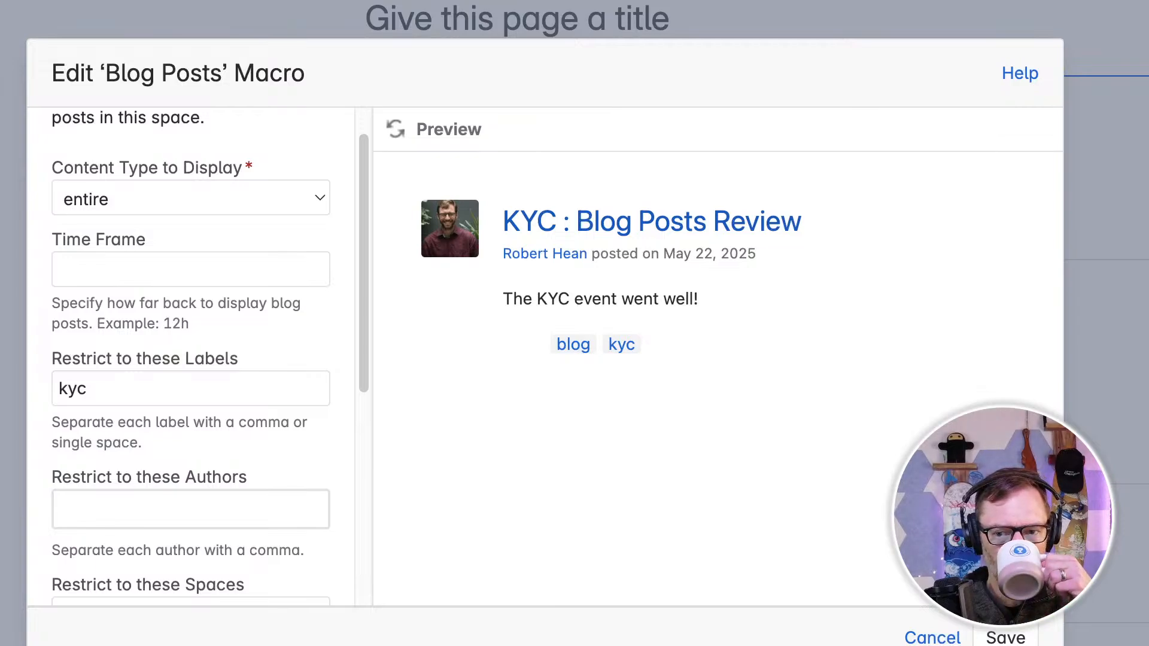
Step: Add blog as a second label restriction beside kyc and refresh the preview
click(165, 387)
text(, blog)
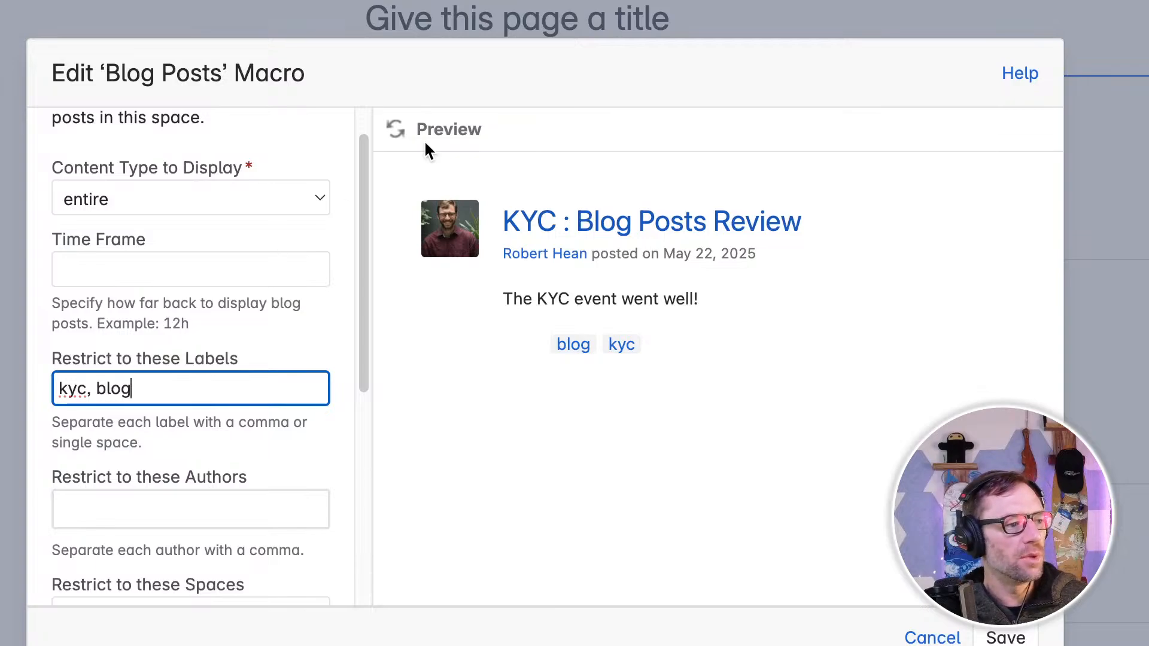
click(396, 129)
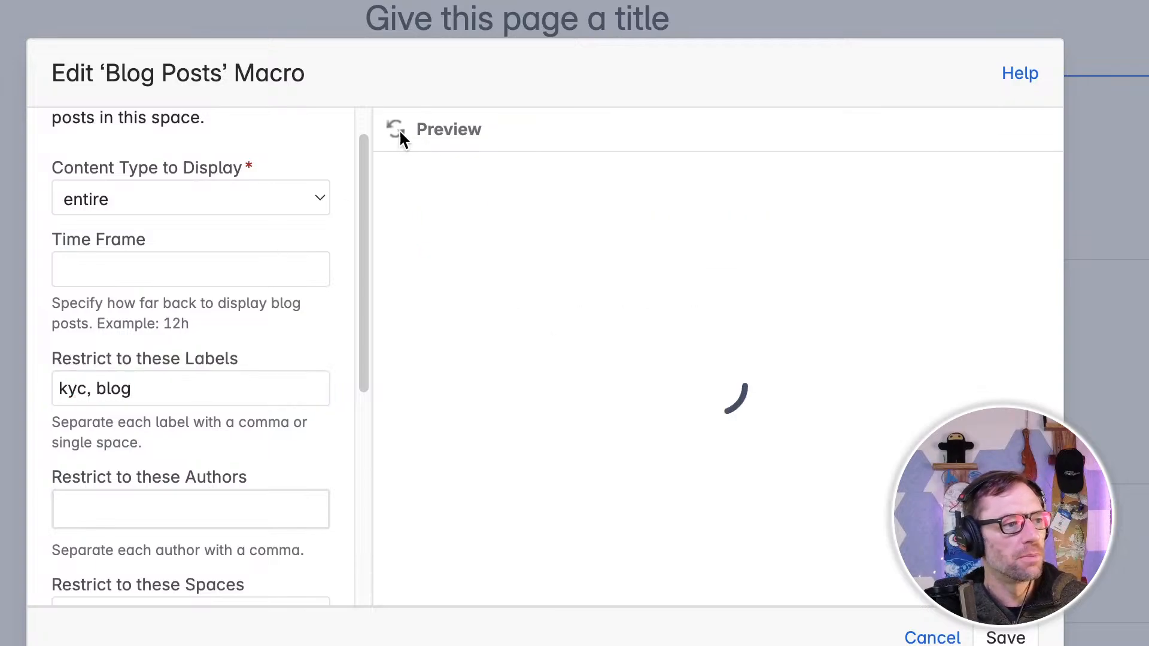
Step: Replace the blog label restriction with engineering, refresh the preview, and cancel the macro edit
double_click(101, 389)
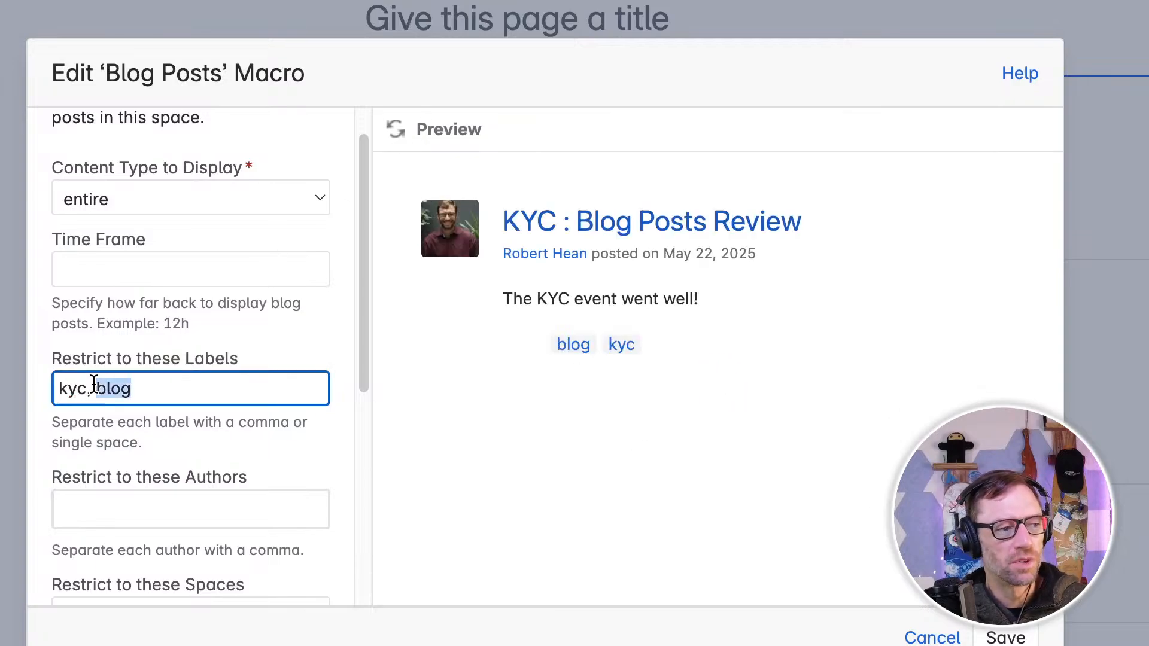
text(engineering)
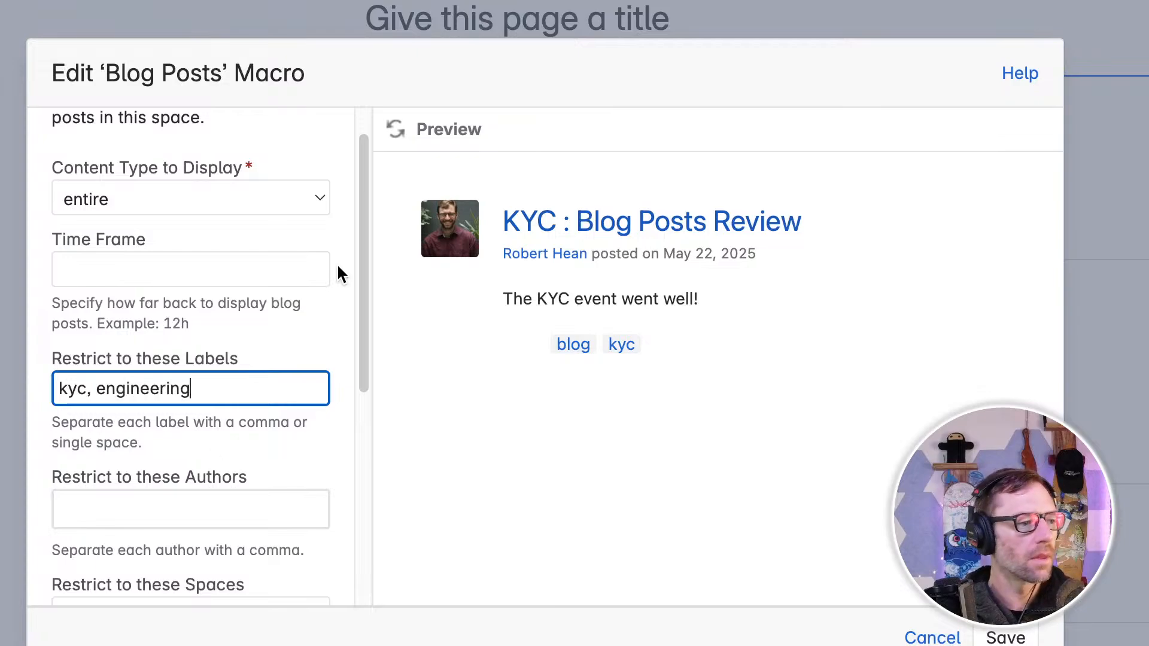
click(395, 130)
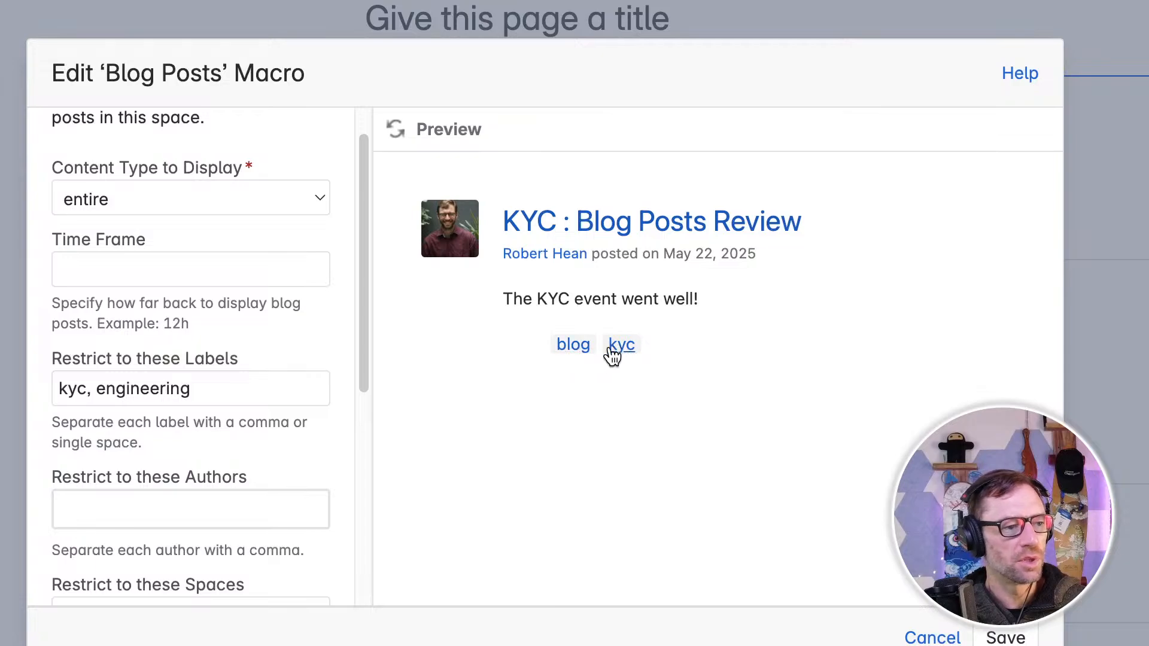
click(264, 388)
drag(277, 382, 95, 389)
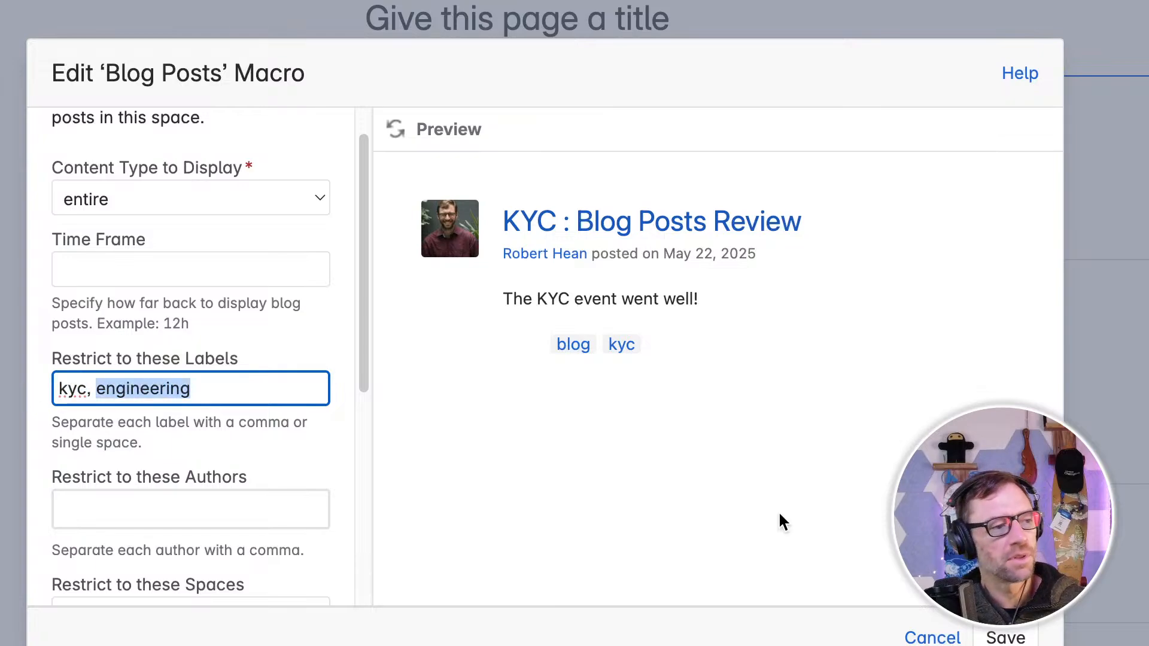
click(925, 639)
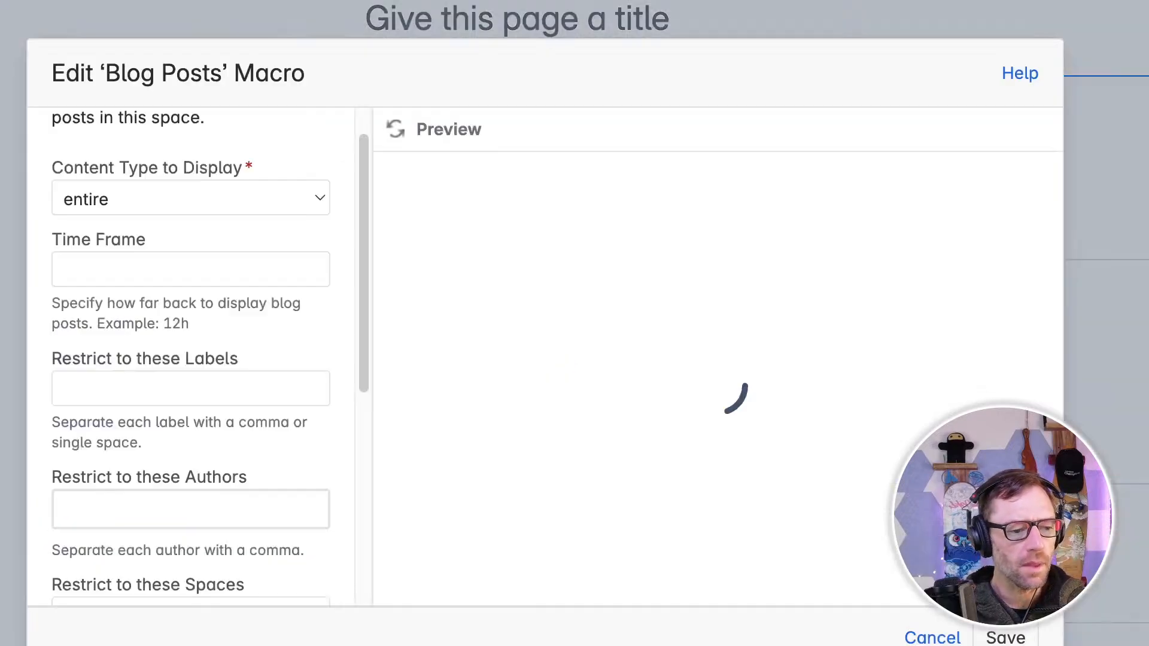
Step: Set the Blog Posts element's content type to excerpts, refresh the preview, and save the macro
click(238, 199)
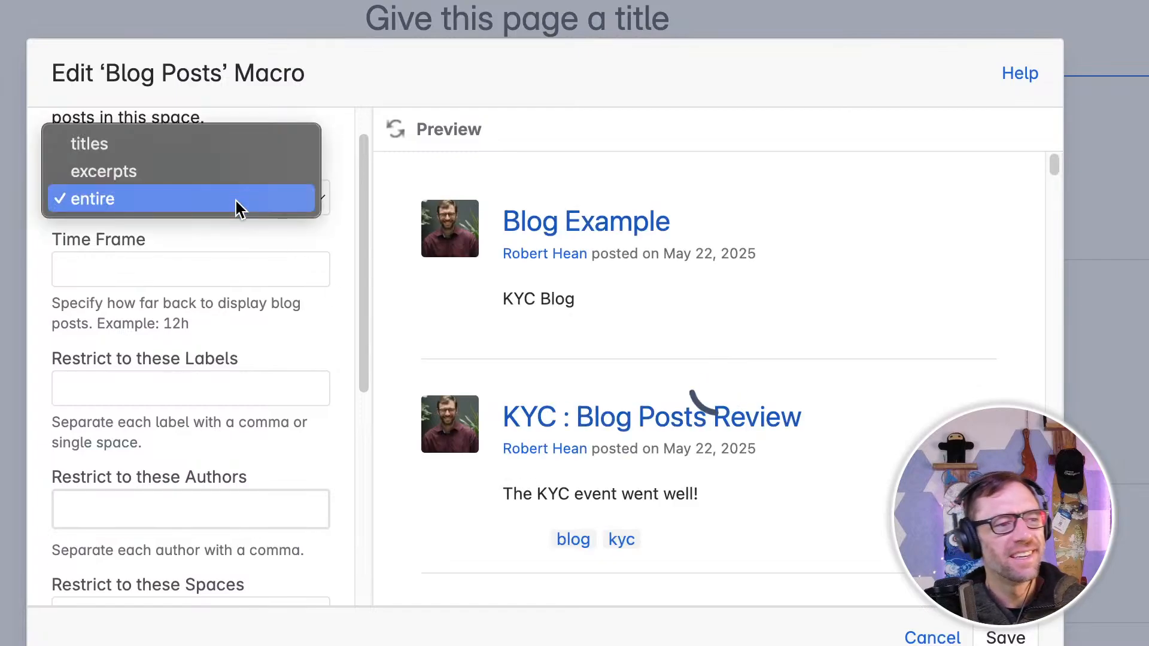
click(211, 171)
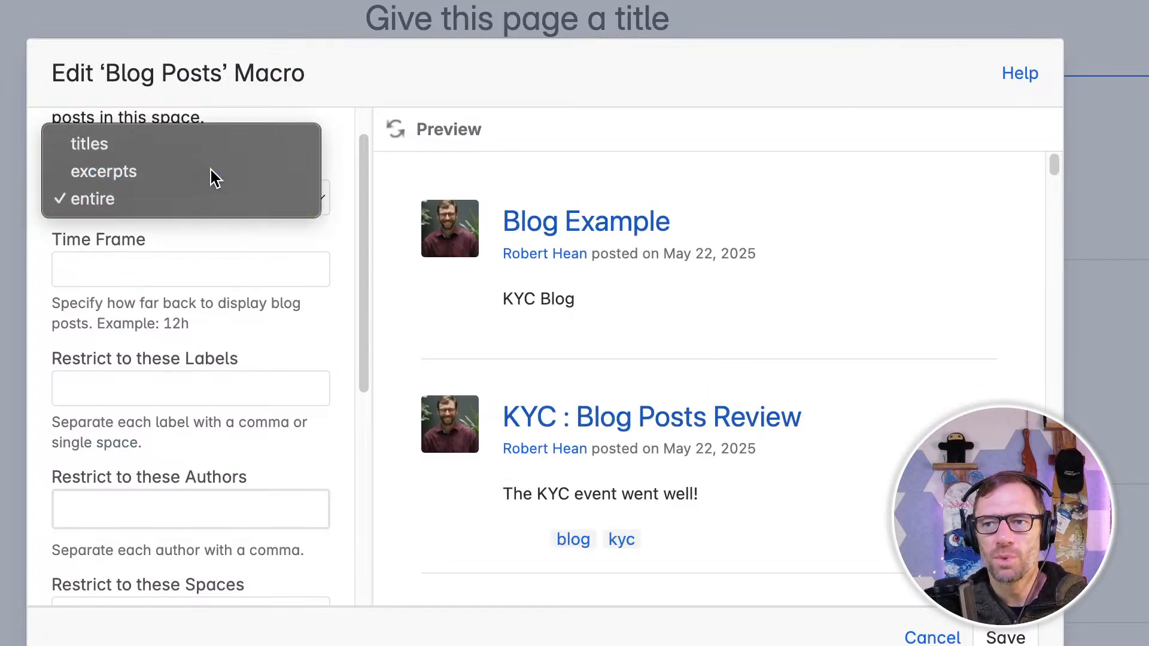
click(498, 179)
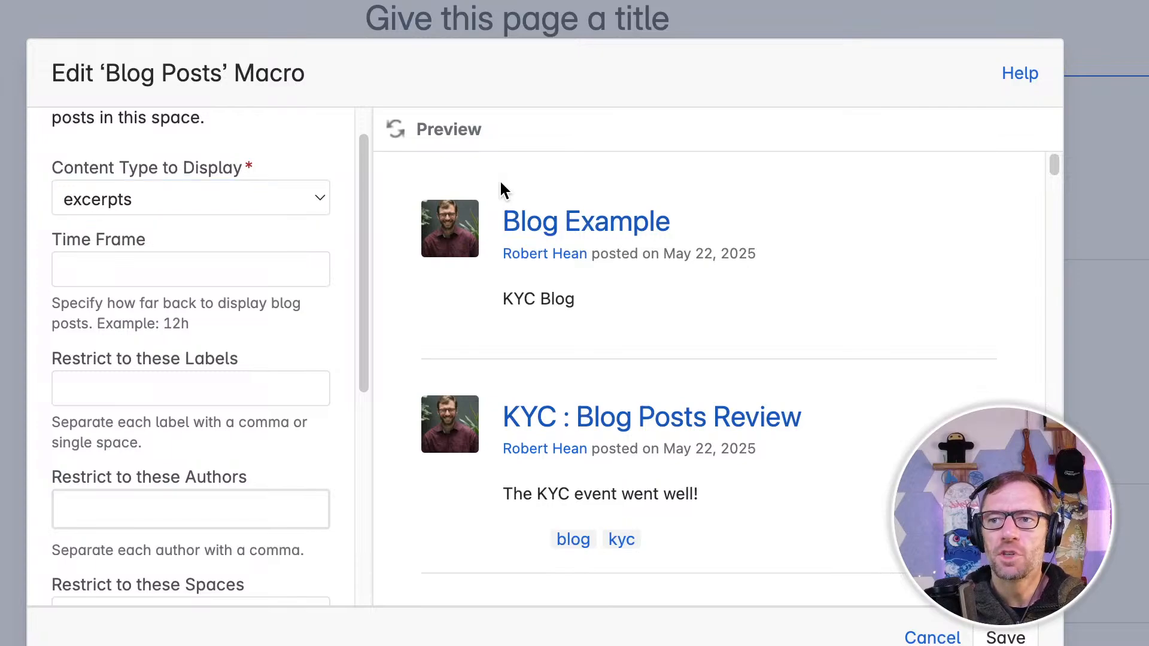
click(387, 131)
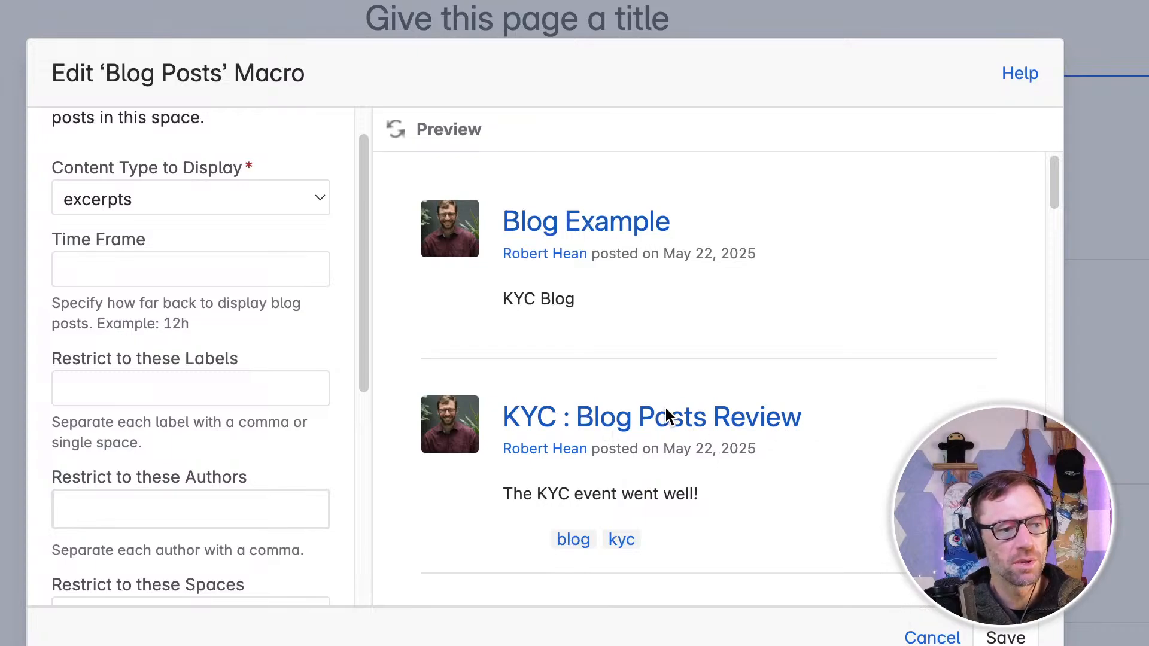
click(1003, 637)
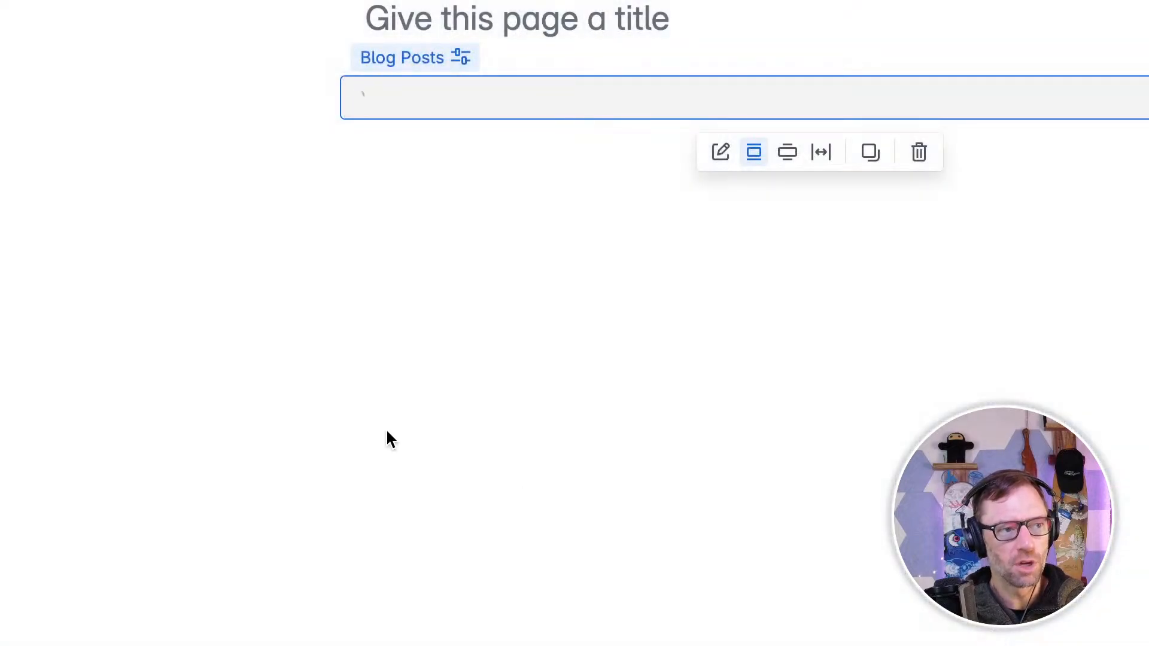
Step: Title the page "Blog post list" and publish it with its default location and access
click(672, 6)
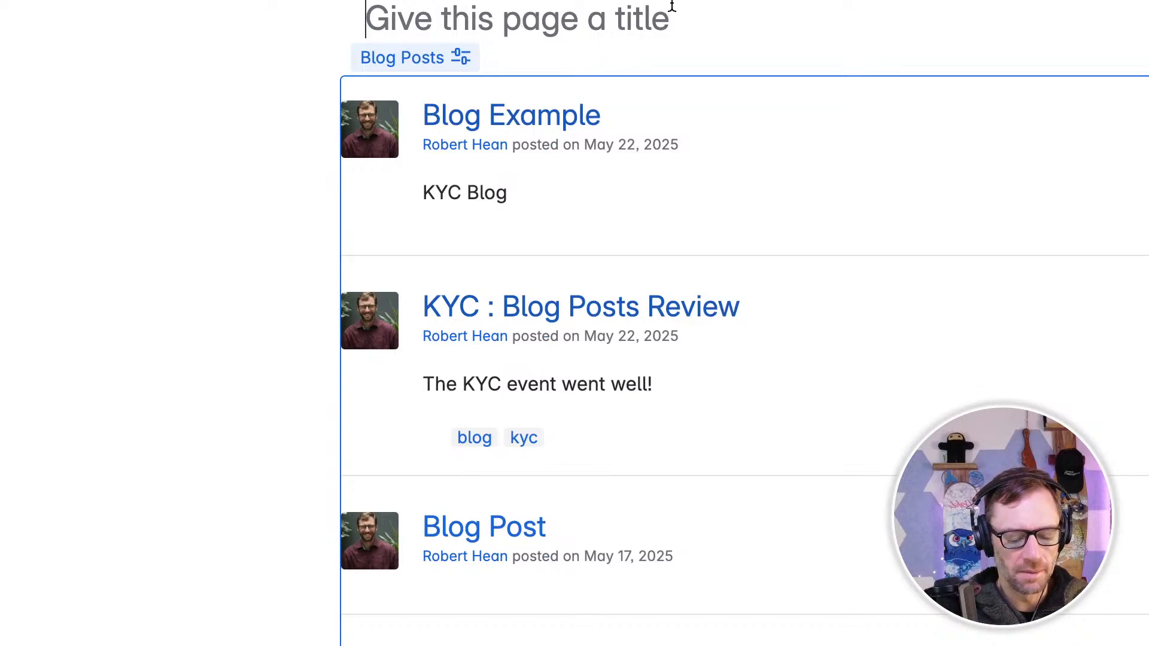
text(Blog post list)
key(ctrl+s)
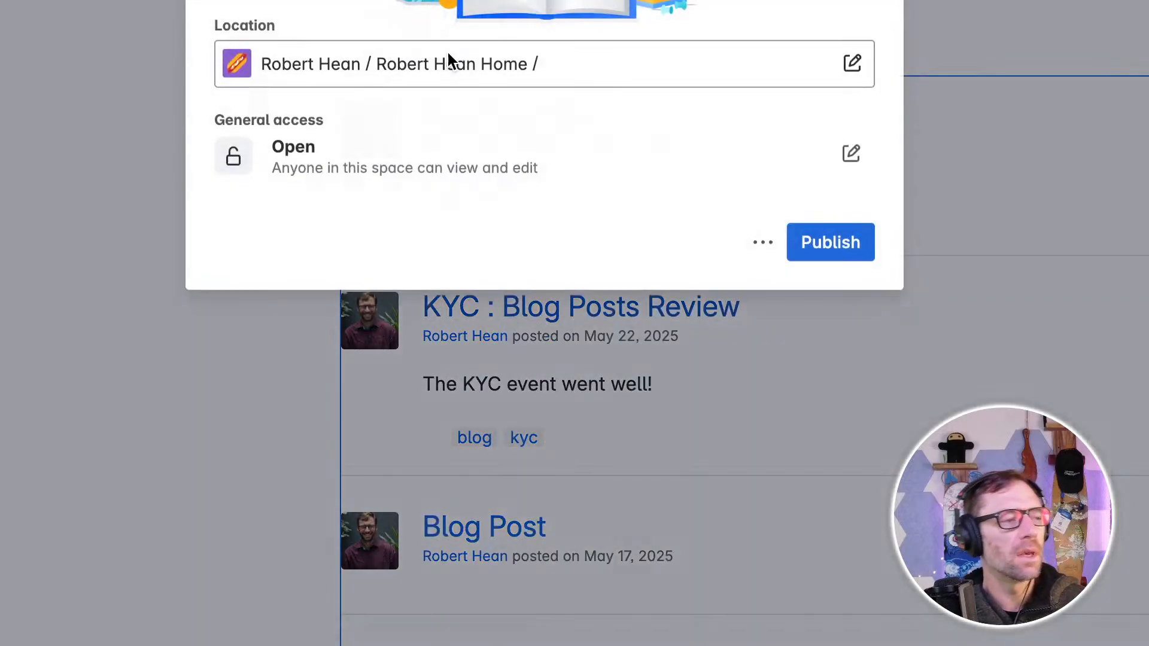
click(855, 239)
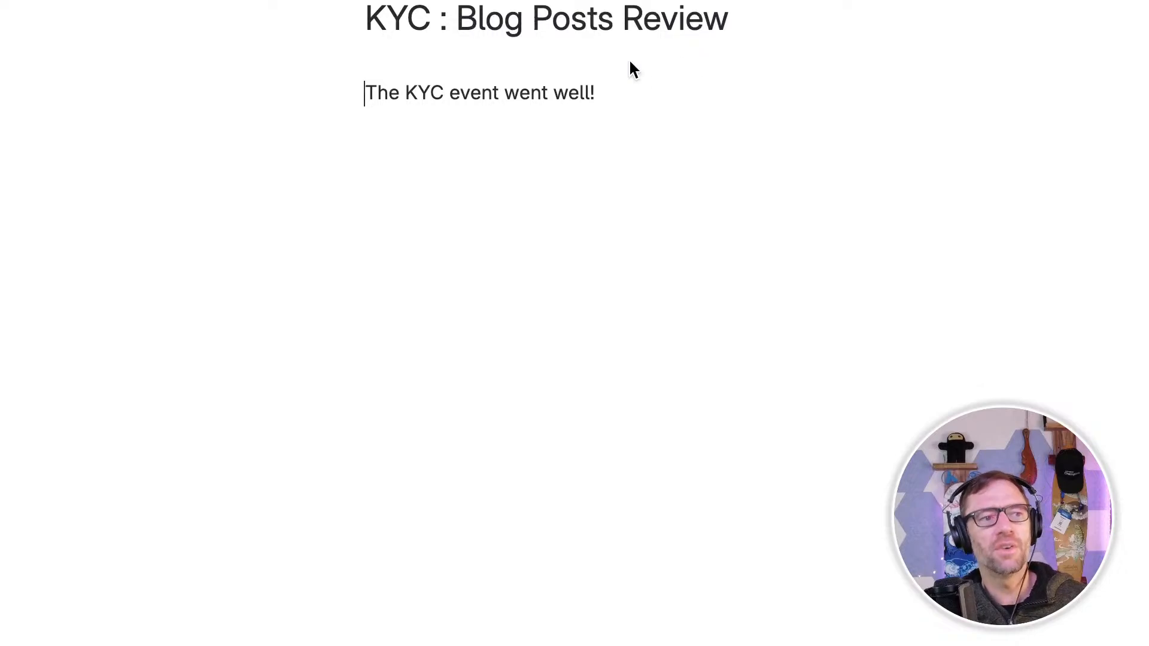
Step: Insert an Excerpt element above the body text of the KYC : Blog Posts Review post, containing "This is an excerpt"
click(615, 91)
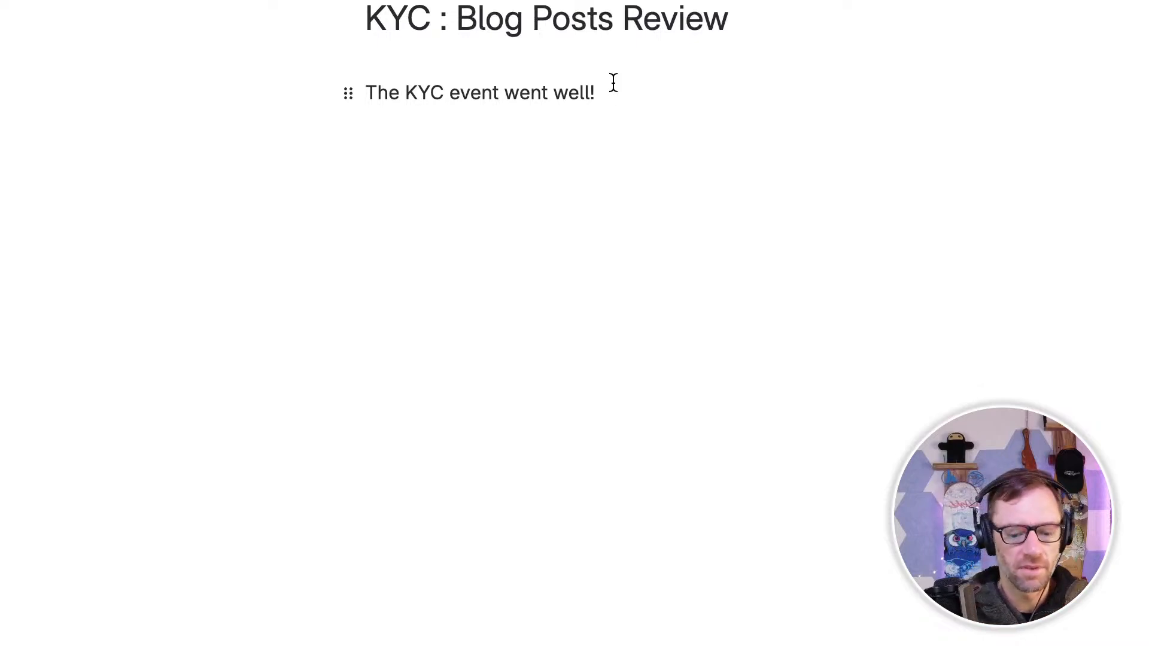
key(super+Left)
key(Return)
text(/excer)
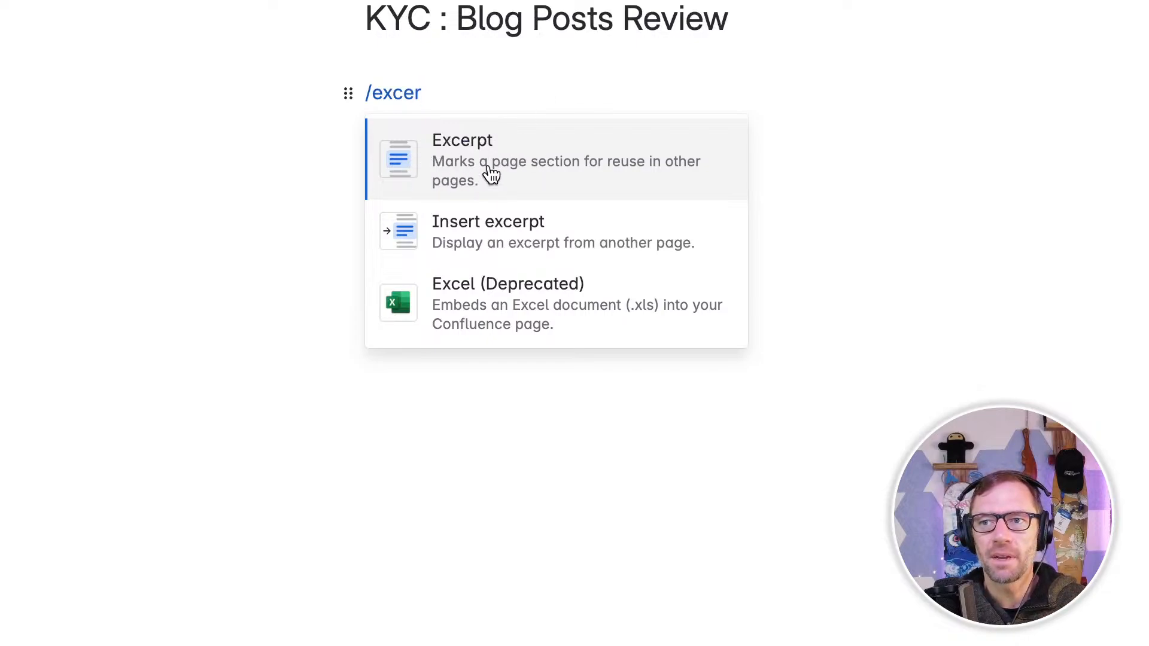
click(577, 158)
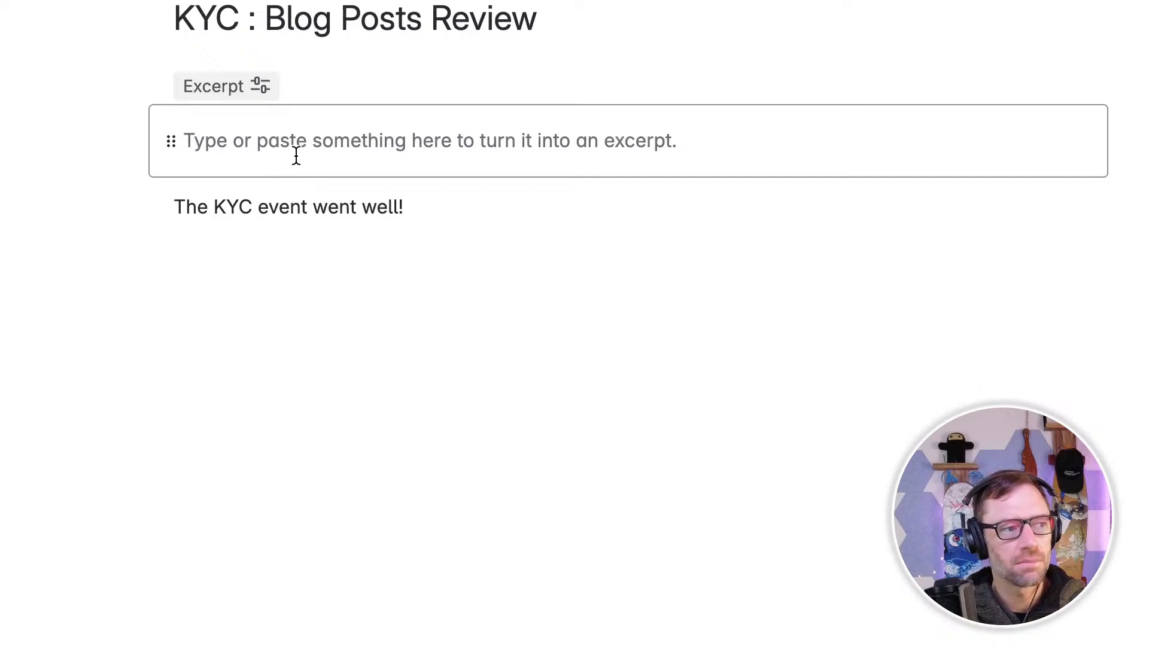
text(This is an excerpt)
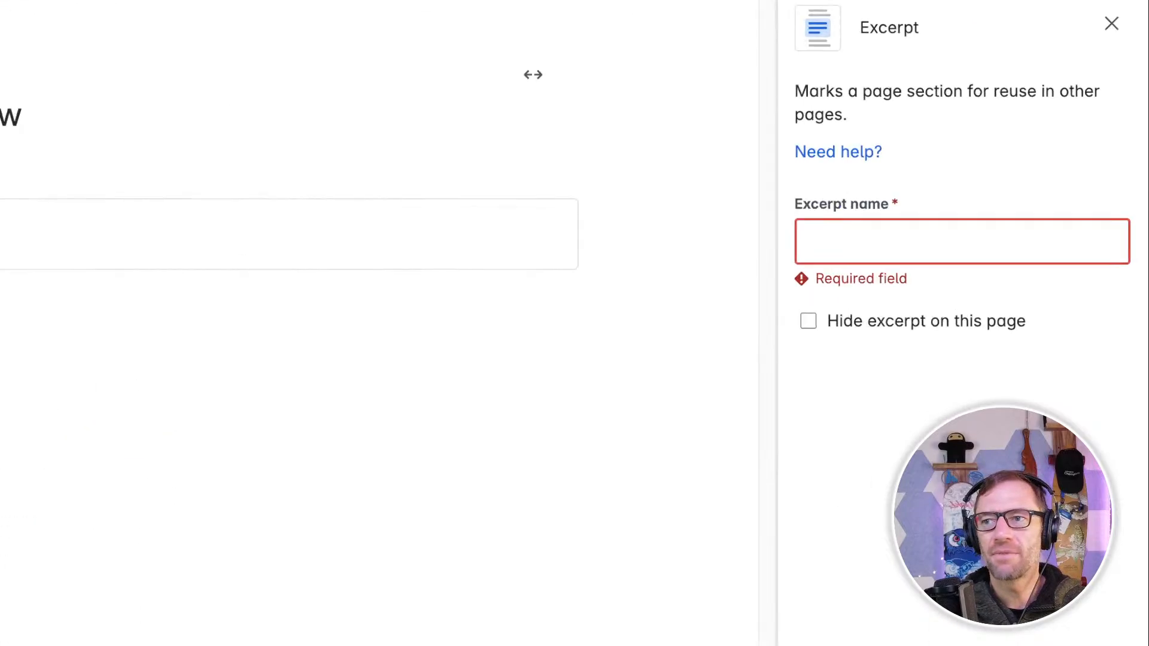
Step: Name the excerpt "example", try the option that hides it on this page but leave it off, and update the post
click(929, 245)
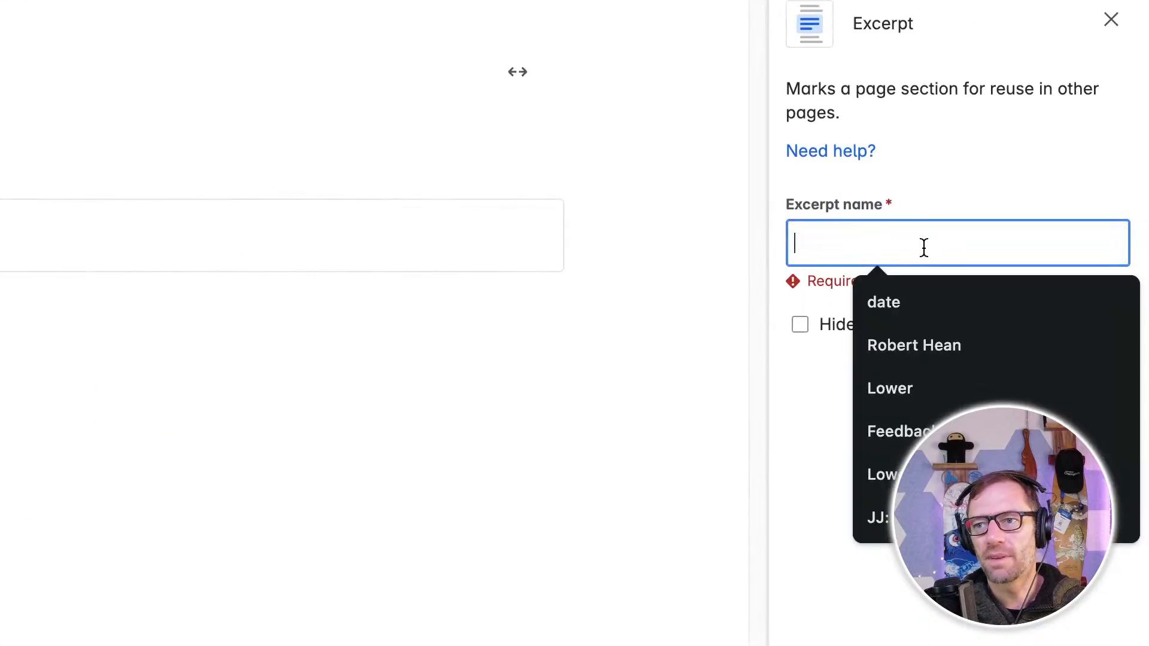
text(example)
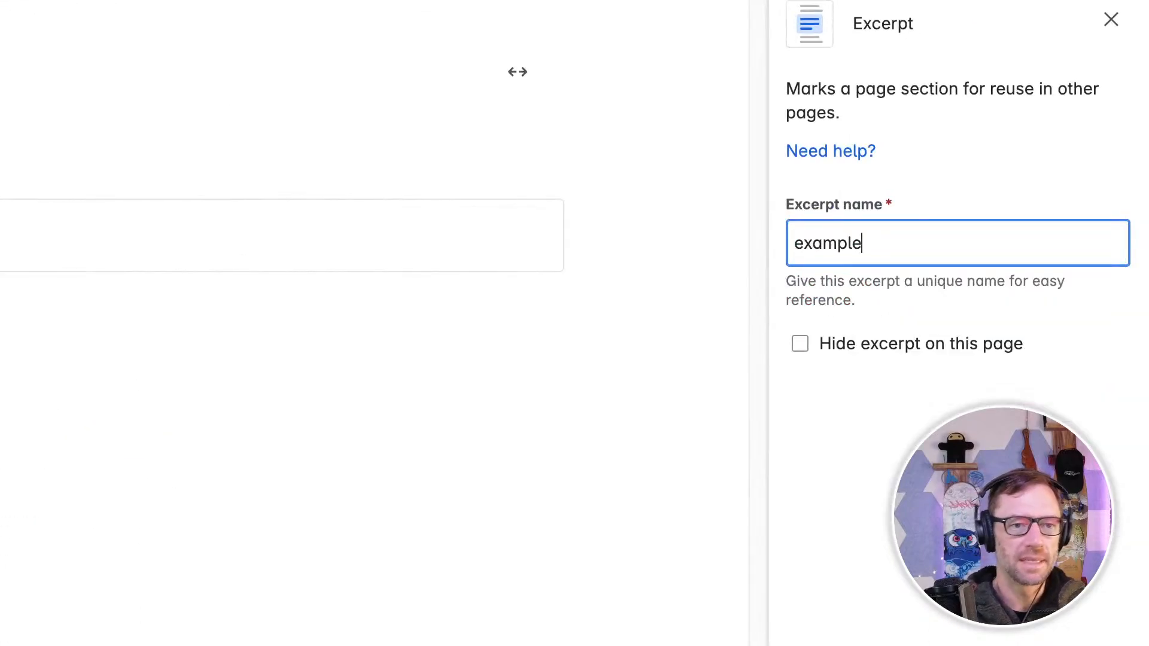
click(857, 345)
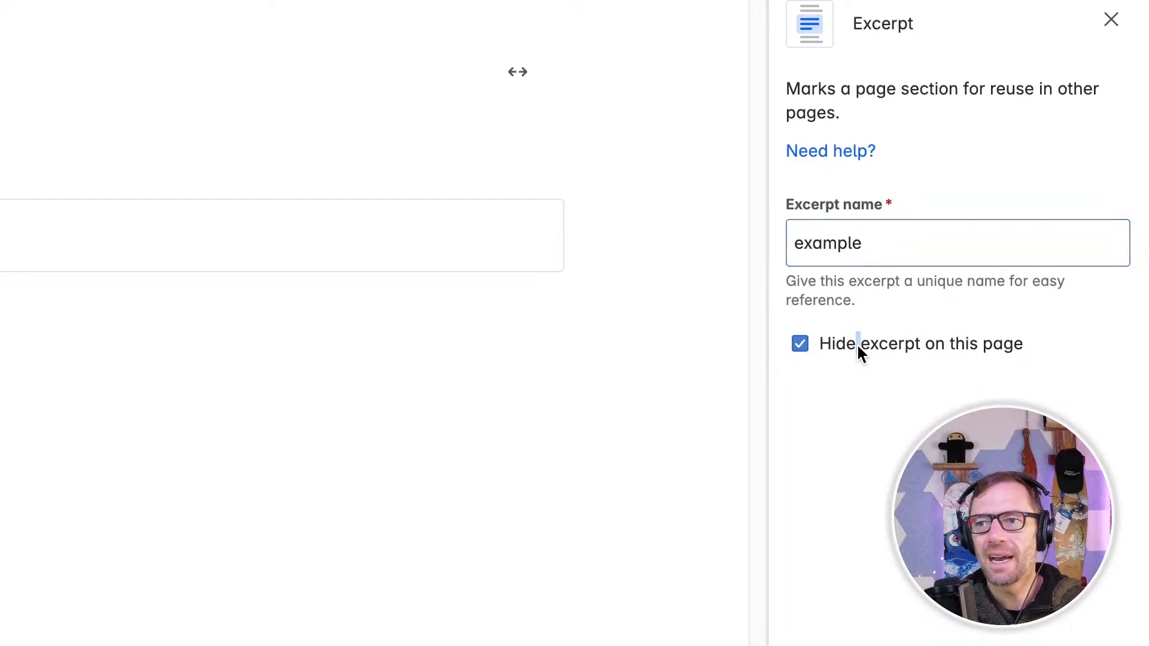
click(798, 345)
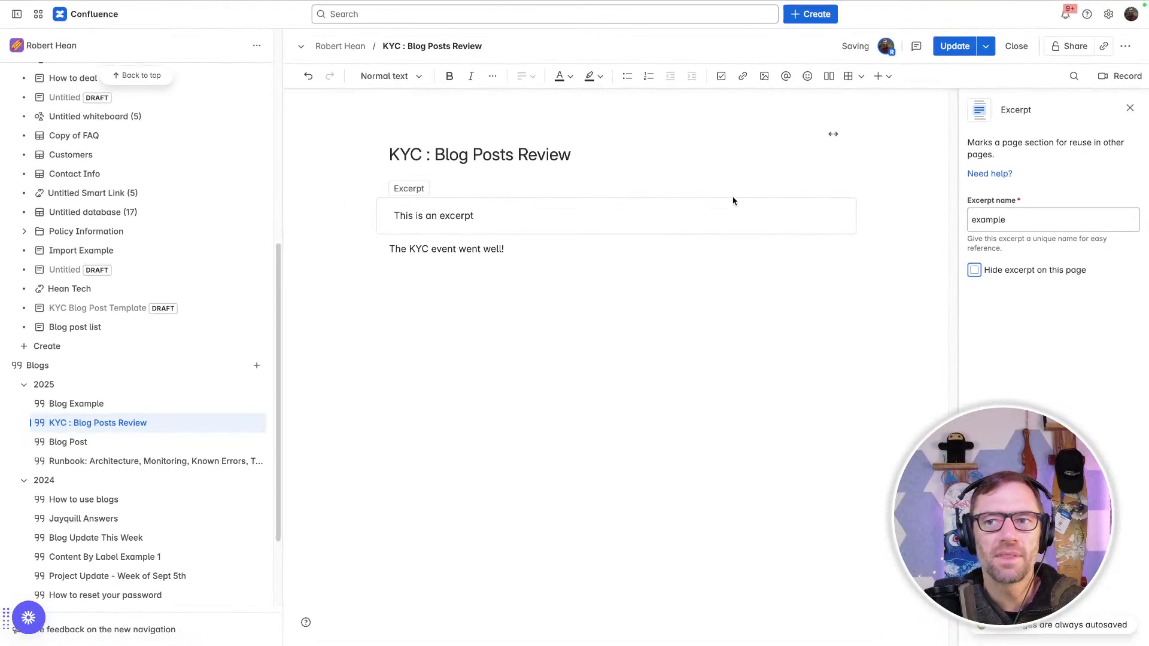
click(934, 46)
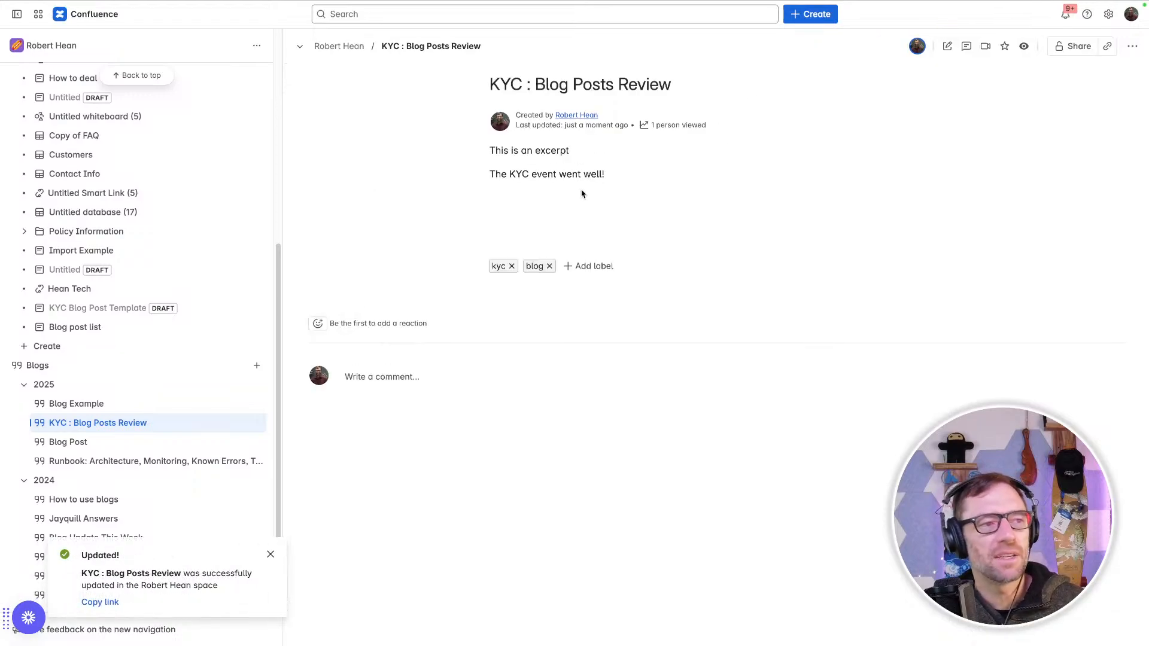
drag(579, 152, 469, 151)
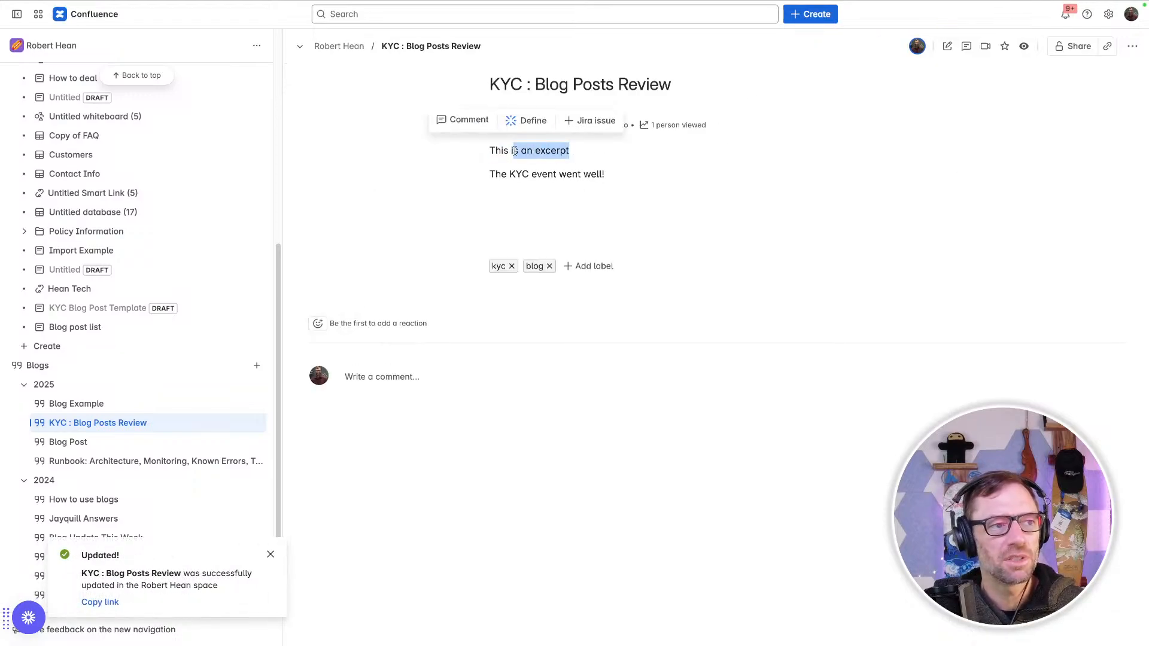
click(493, 170)
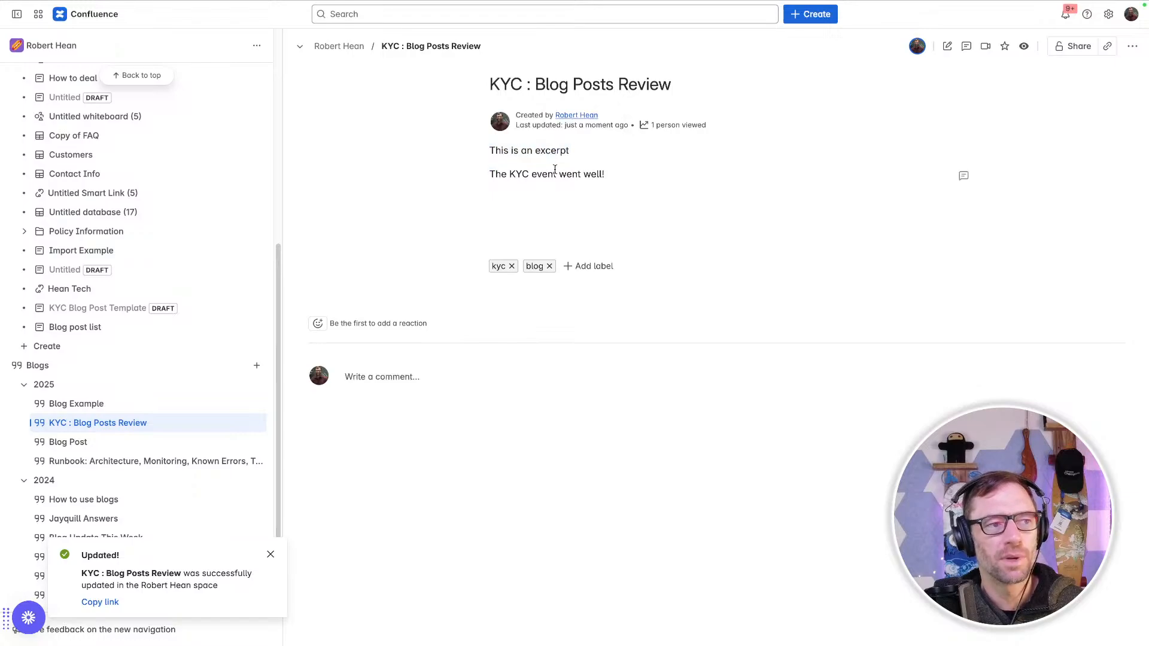
drag(567, 174, 510, 152)
click(510, 152)
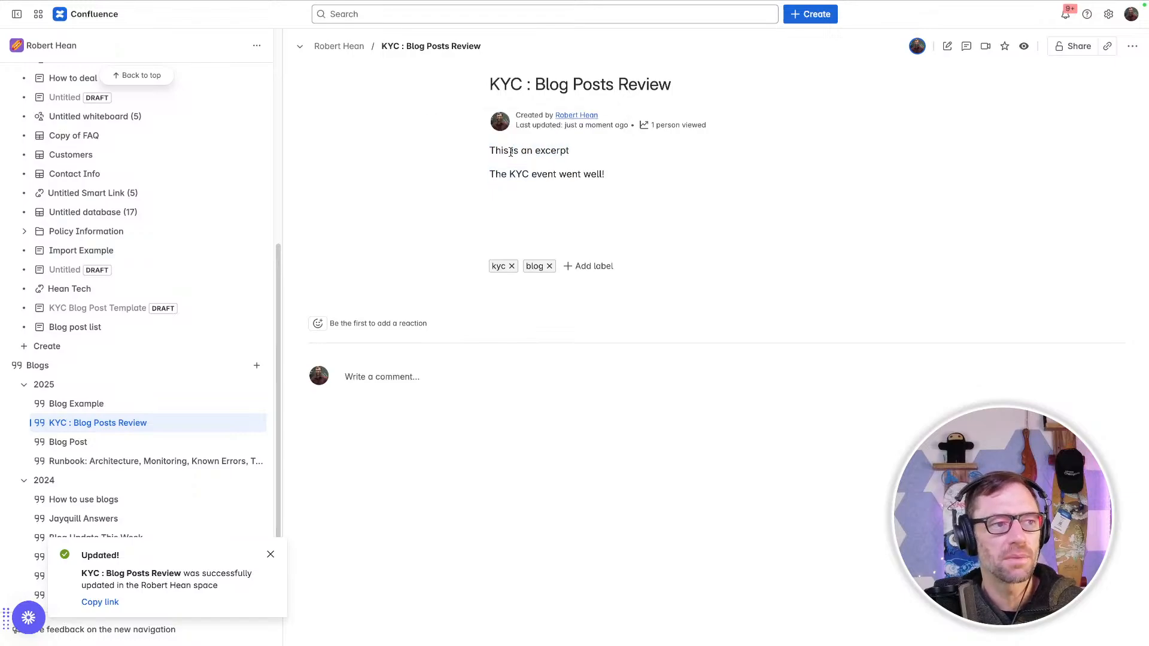
Step: Reopen the post for editing and add a level-1 heading "Header" below the text inside the excerpt
click(947, 46)
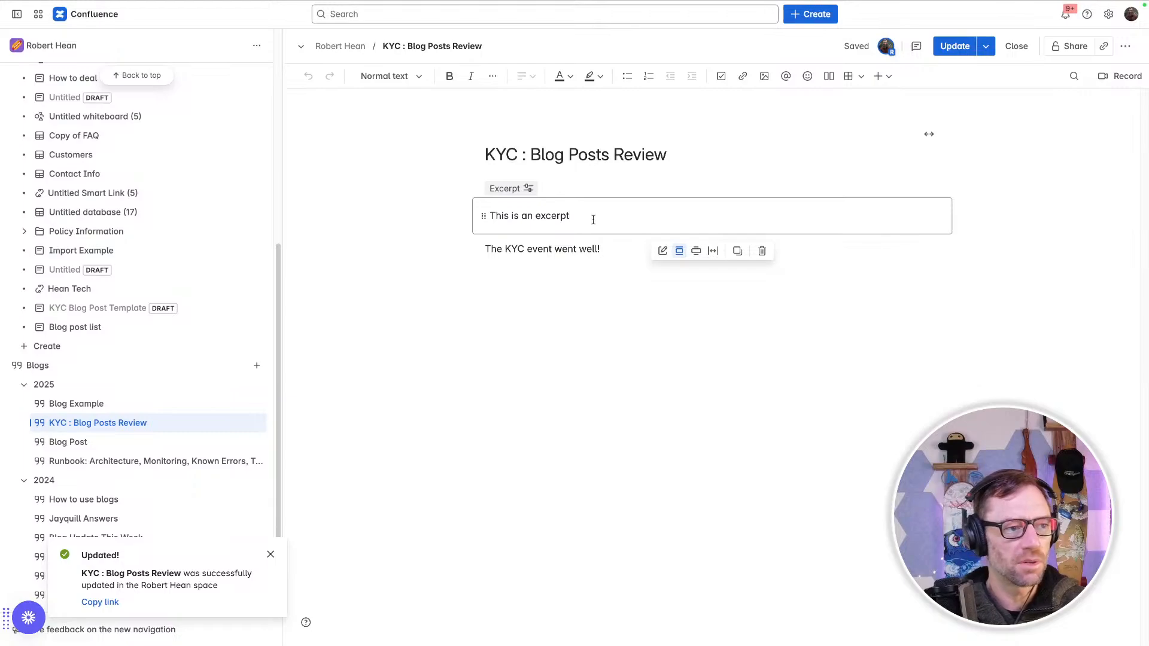
key(Return)
key(ctrl+alt+1)
text(Header)
key(Return)
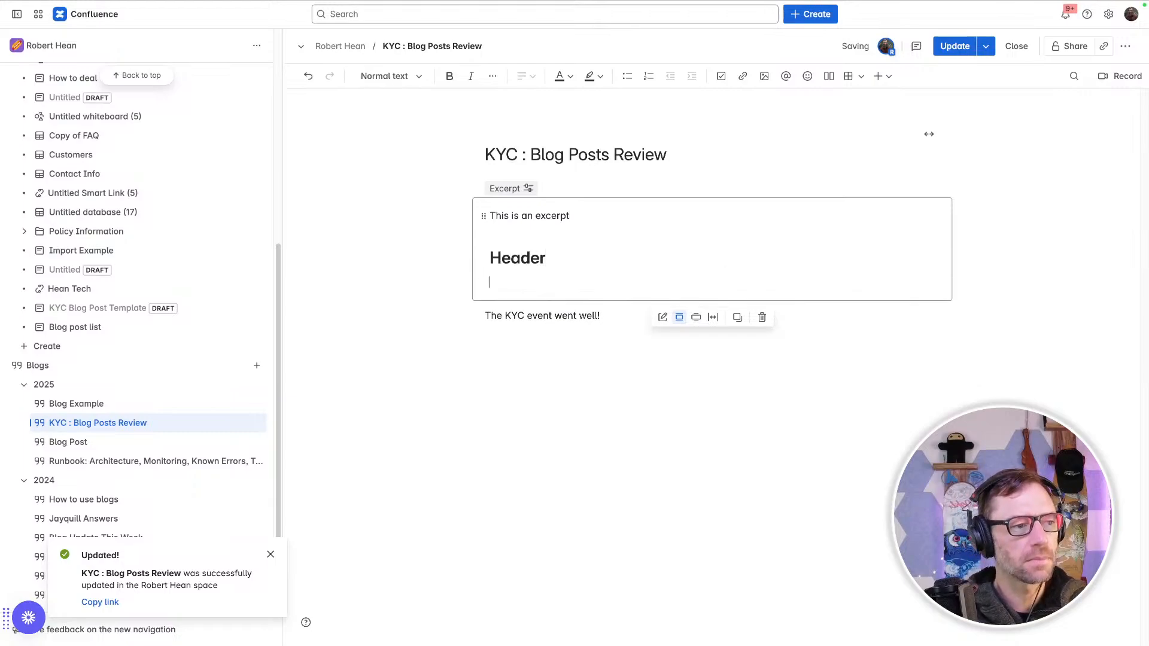
Step: Add the line "Bold" in bold under the heading inside the excerpt
text(Bl;pg)
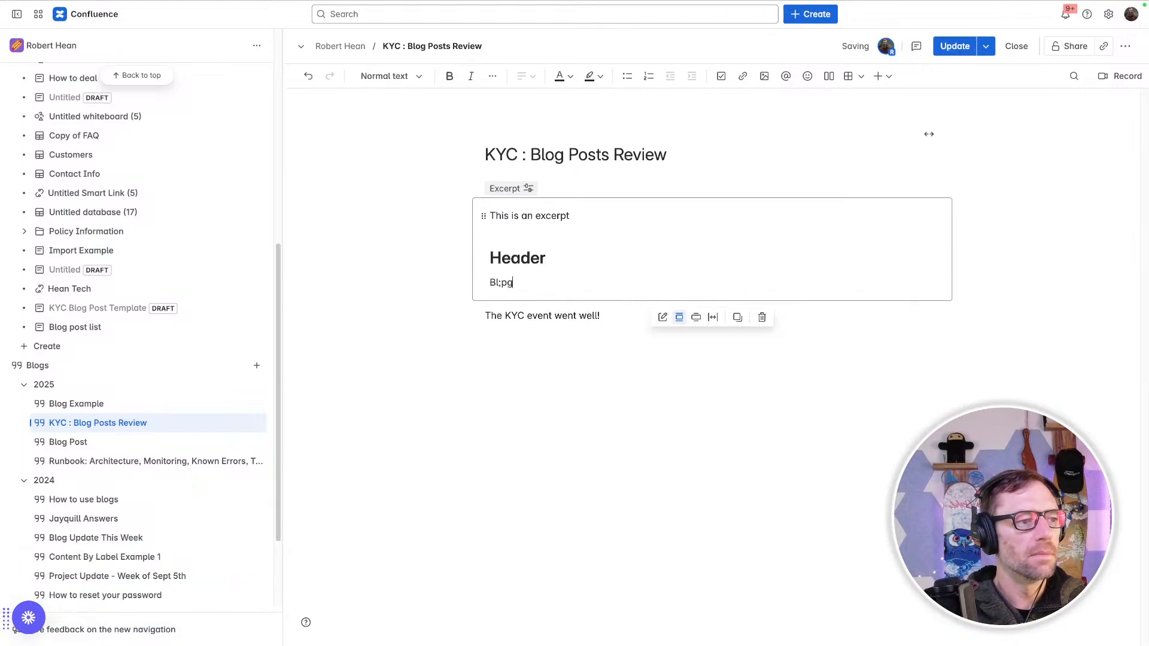
key(BackSpace)
key(BackSpace)
text(old)
key(shift+Home)
key(ctrl+b)
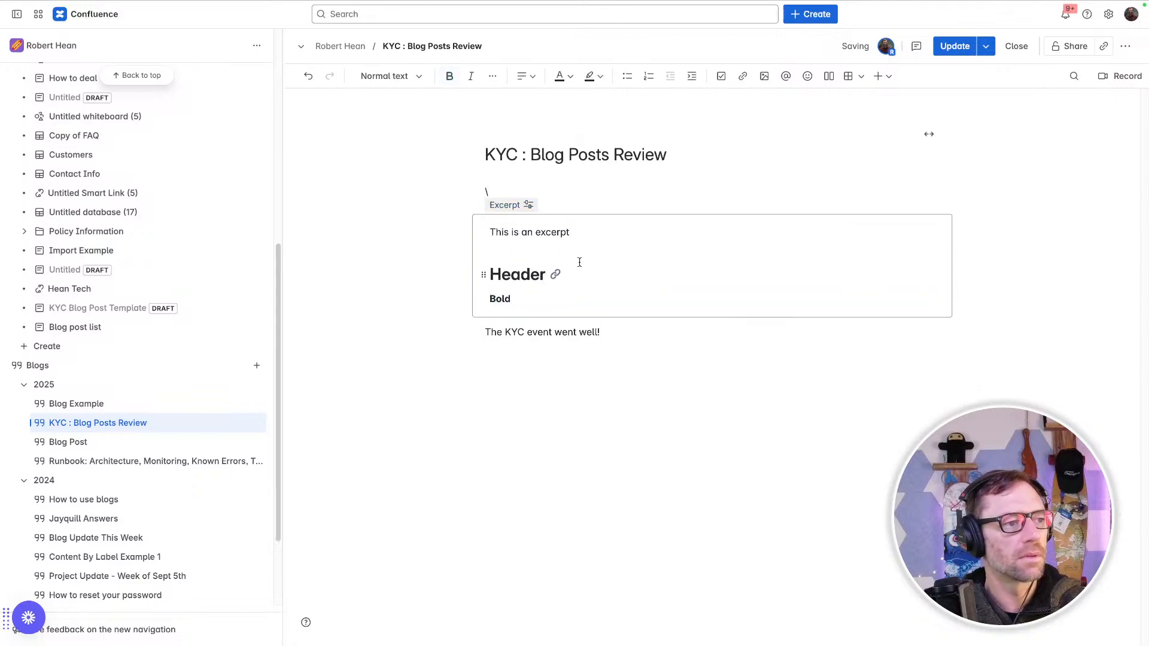
Step: Add the line "italics bold" in bold italics under the Bold line inside the excerpt and update the post
click(576, 289)
key(Return)
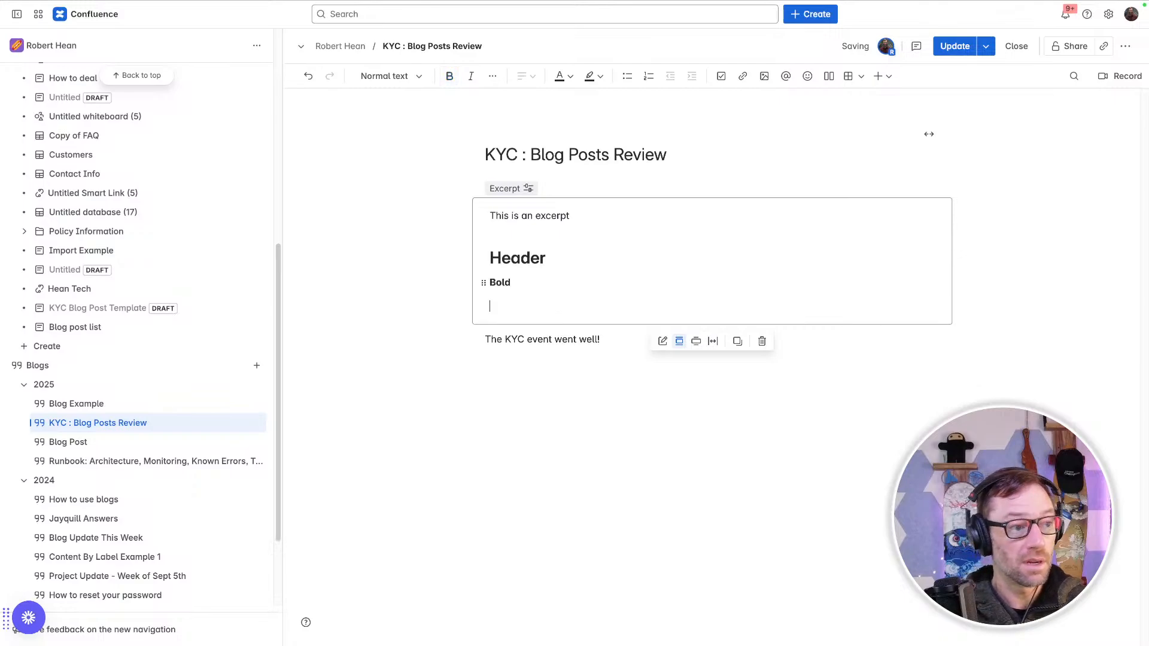
key(ctrl+b)
key(ctrl+i)
text(italics abo)
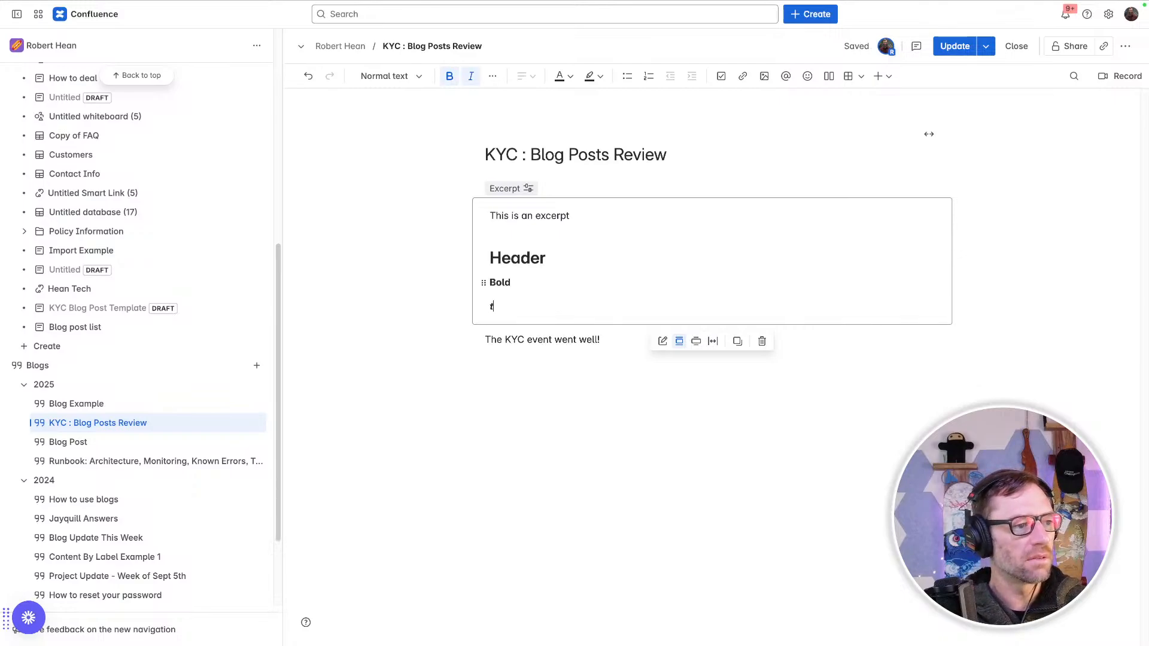
text(ld)
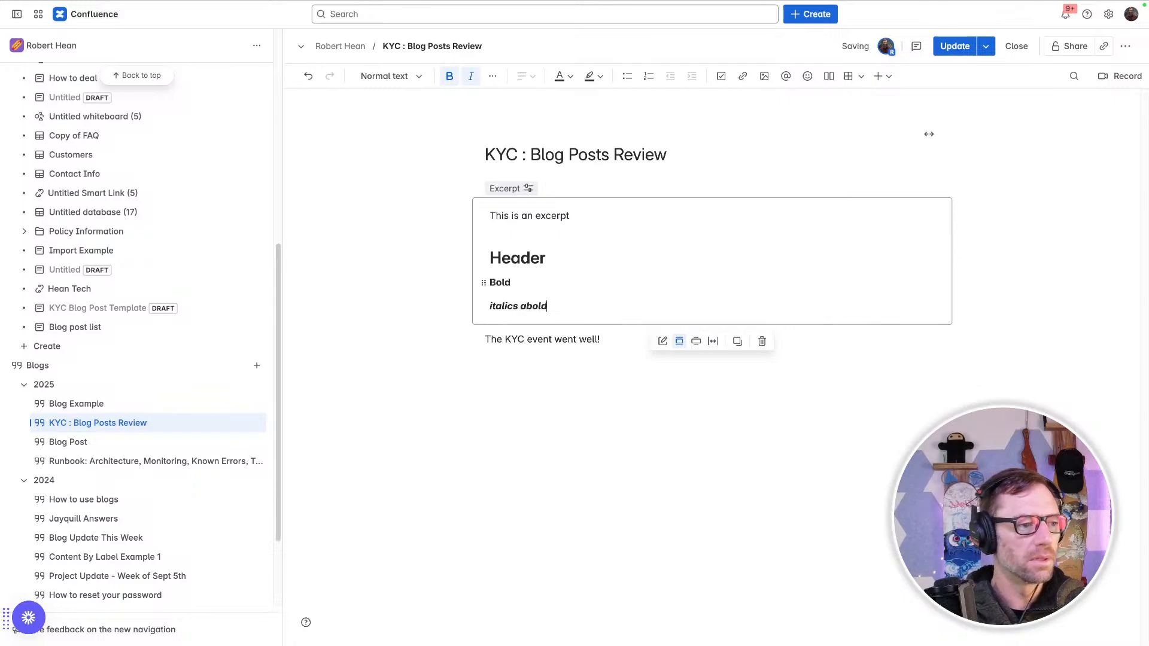
key(BackSpace)
key(BackSpace)
key(BackSpace)
text(old)
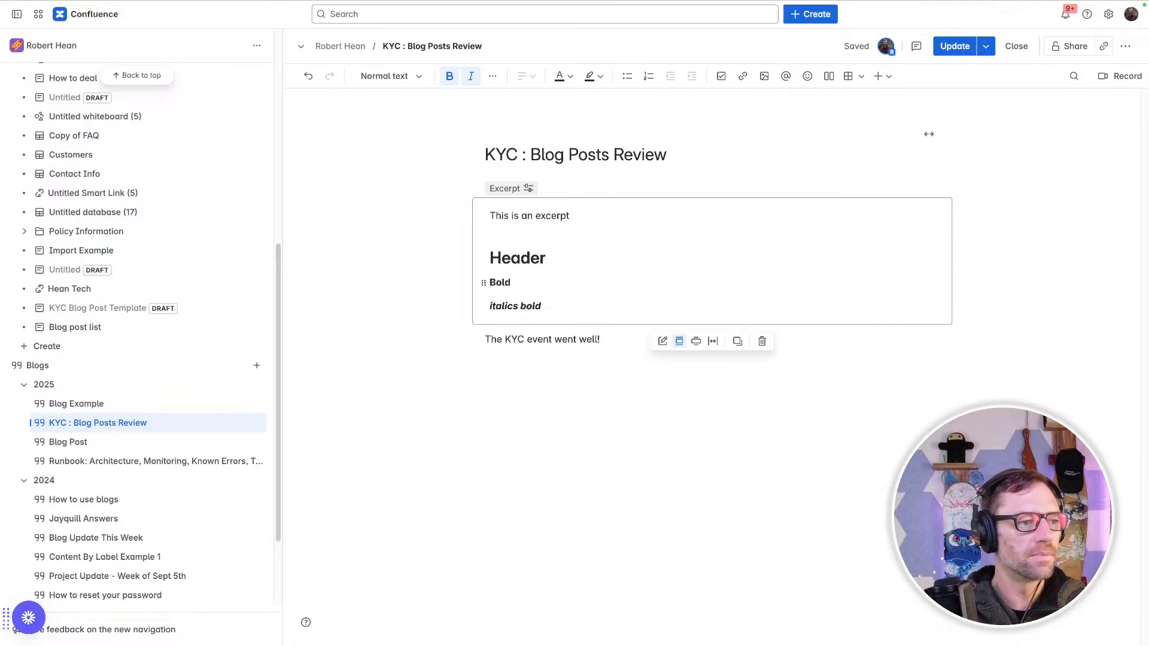
key(ctrl+s)
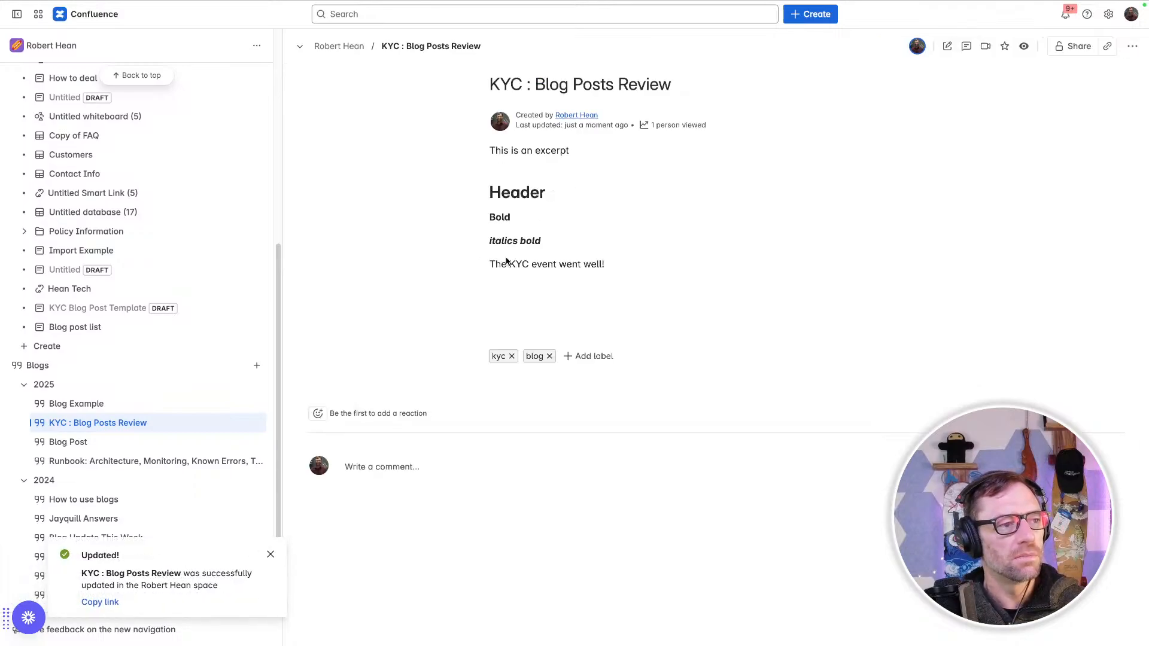
Step: Reopen the KYC : Blog Posts Review post for editing and update it again without changing its content
drag(631, 261, 474, 199)
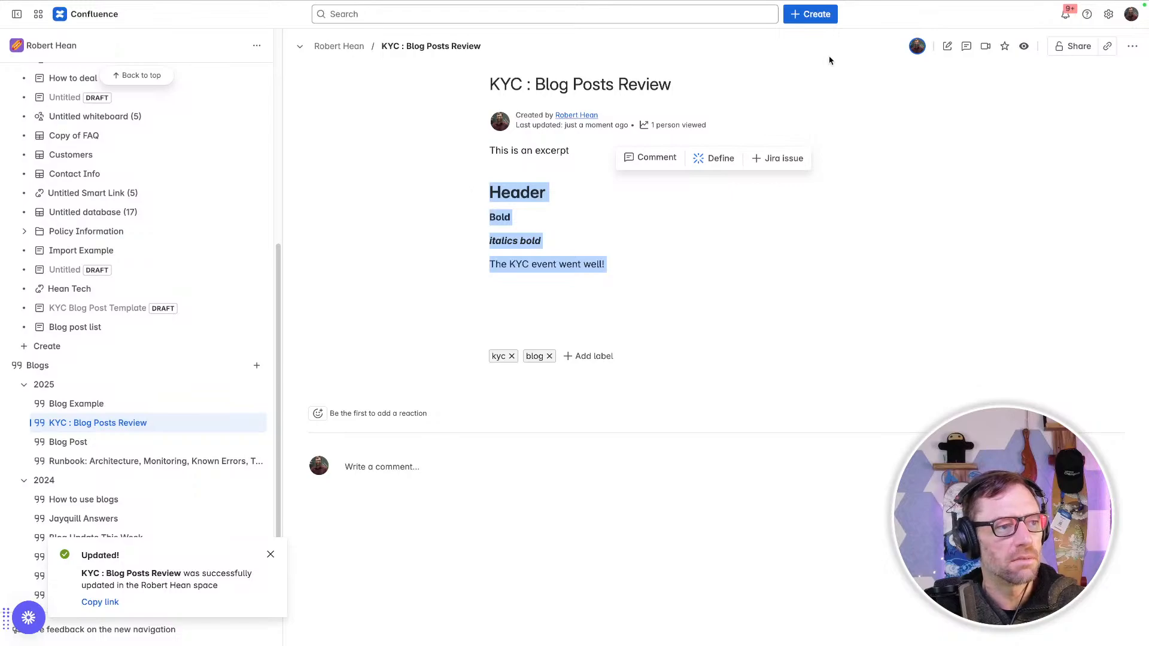
click(943, 49)
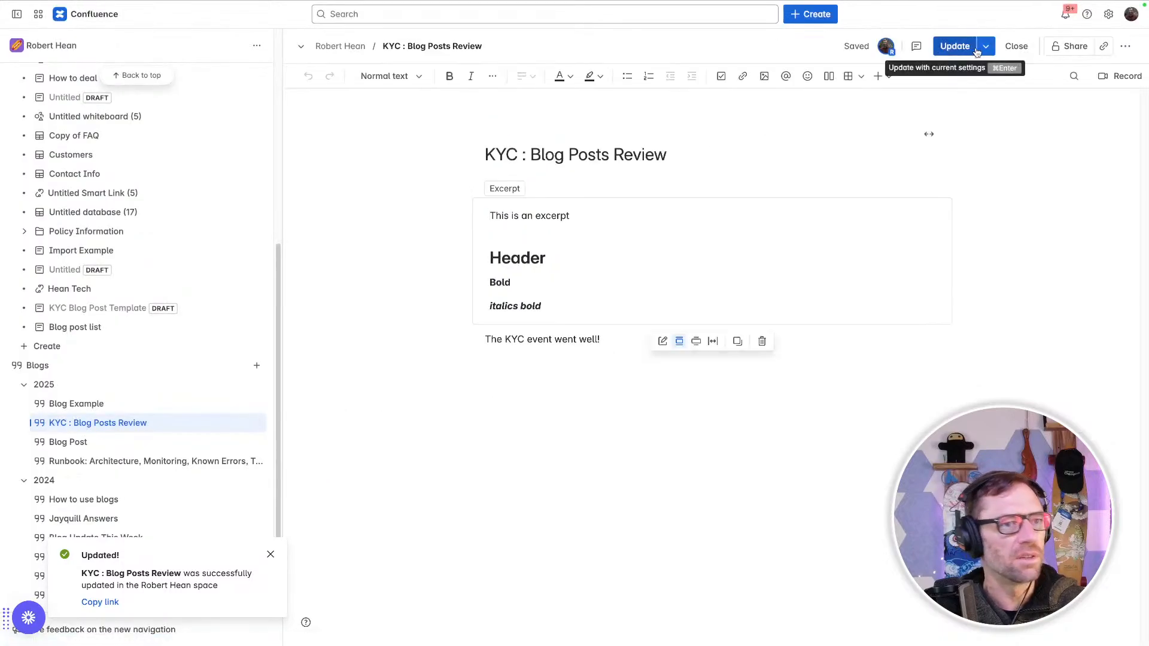
click(954, 48)
key(Return)
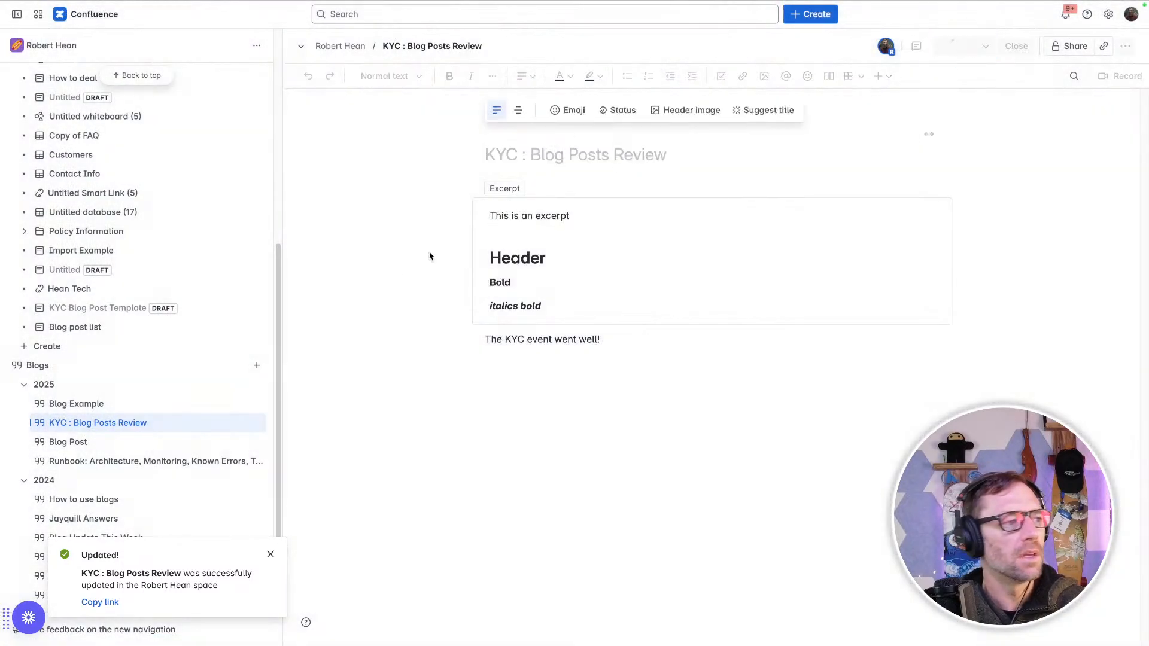
Step: Open the Blog post list page for editing and bring up the settings of its Blog Posts macro
scroll(149, 384, up, 7)
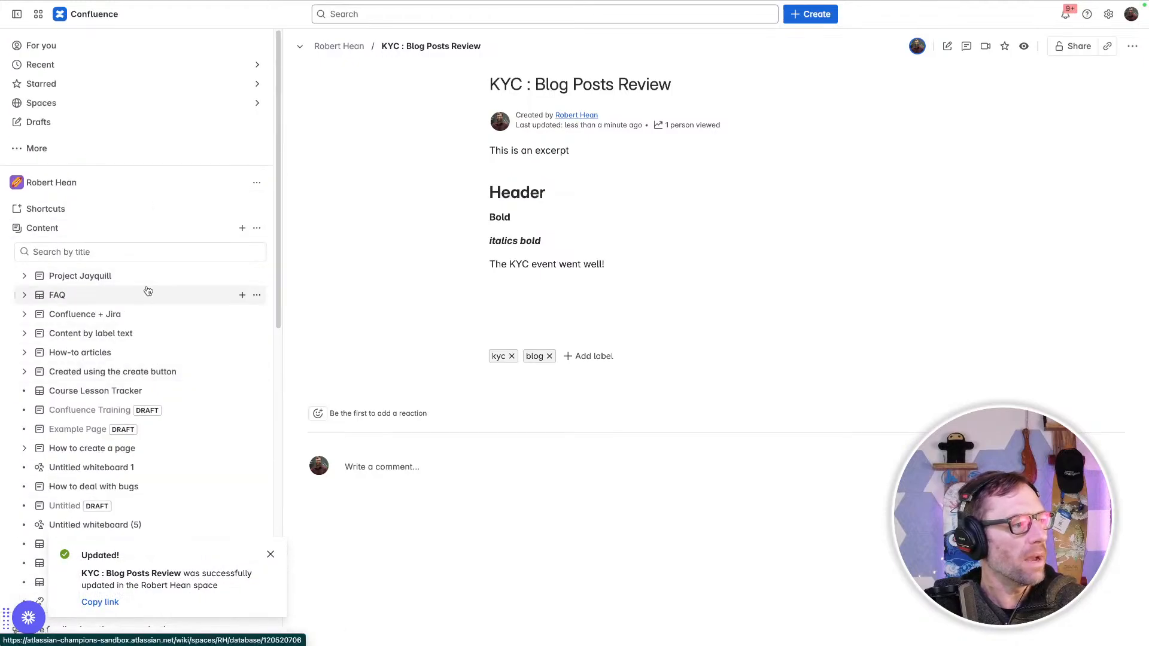
scroll(146, 294, down, 4)
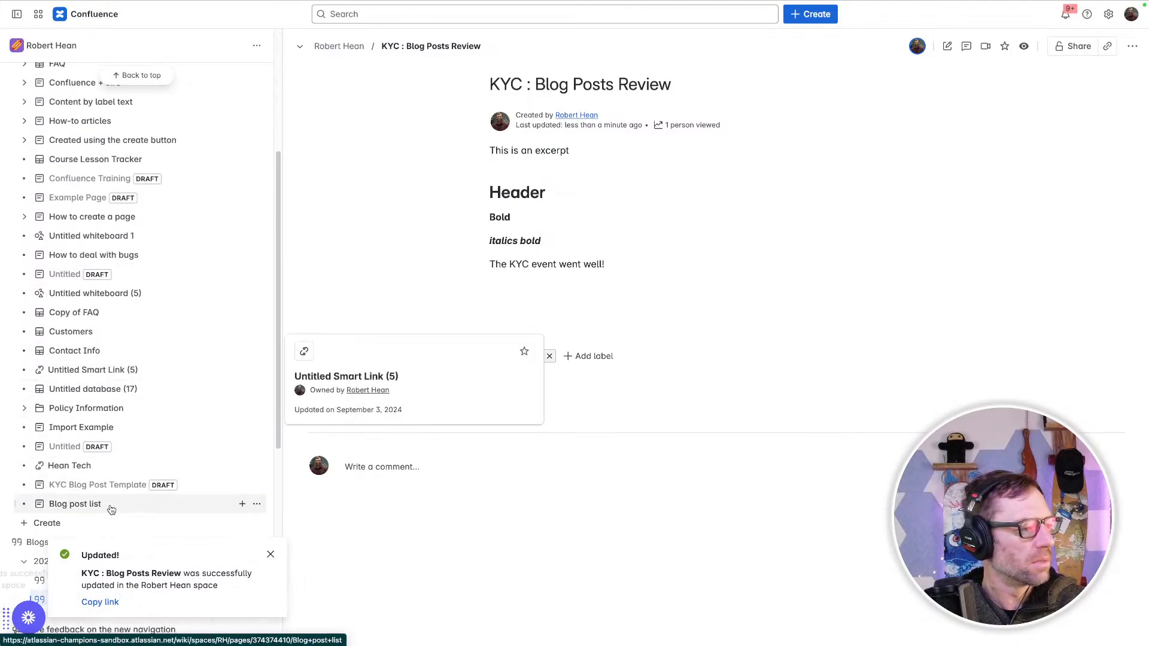
click(111, 504)
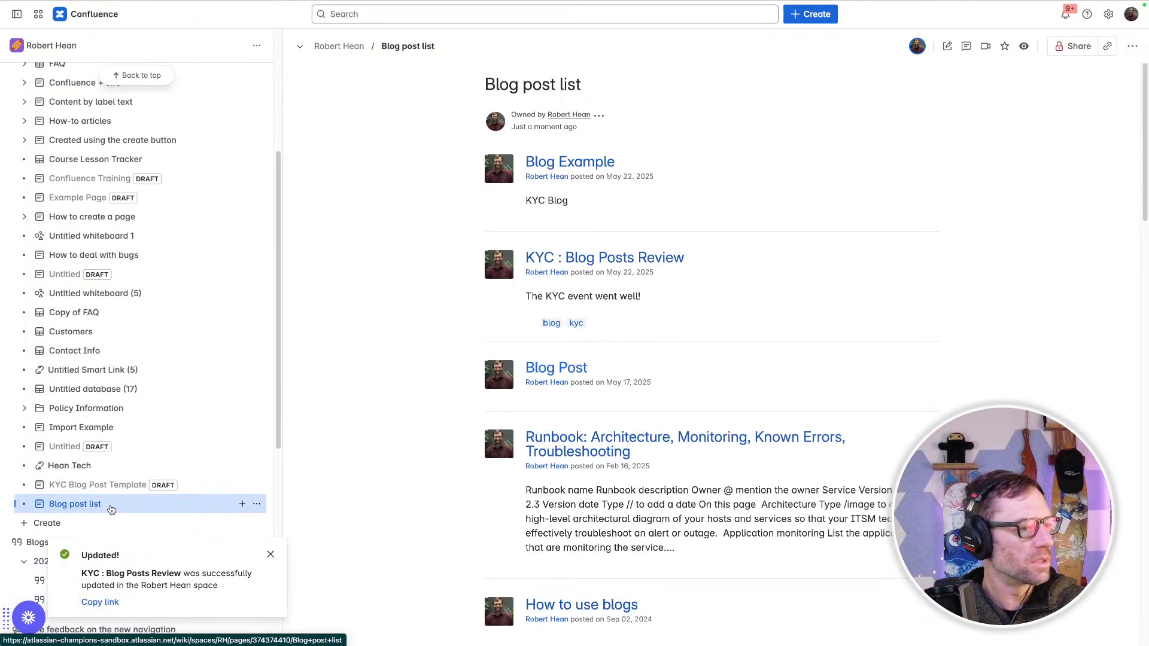
click(946, 46)
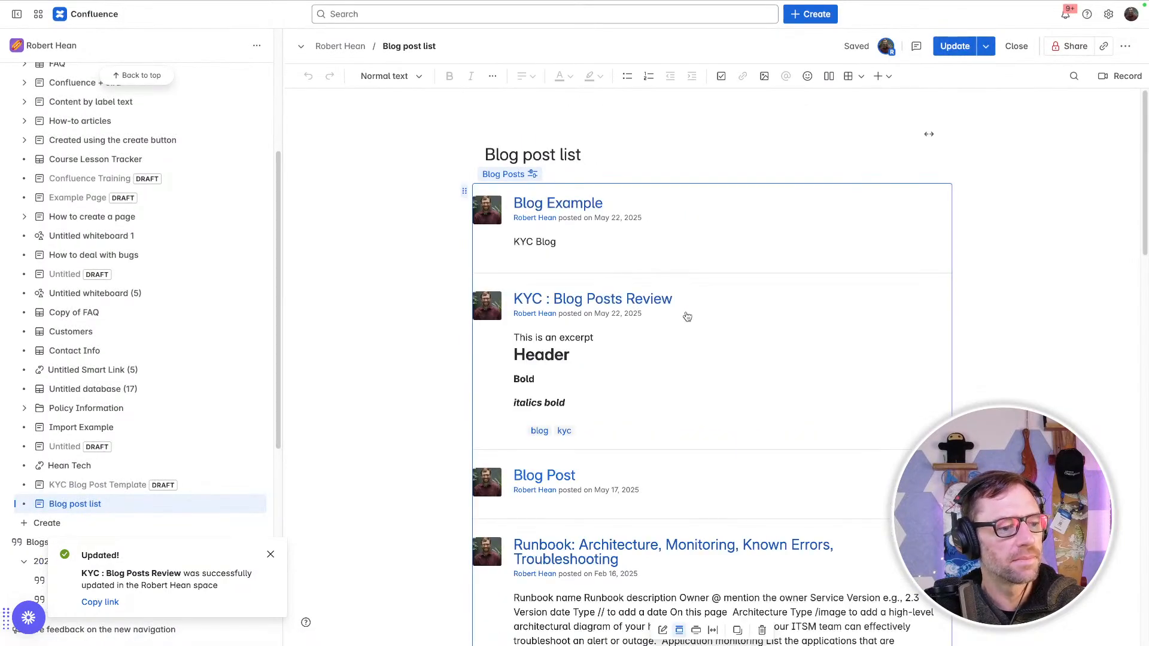
click(662, 631)
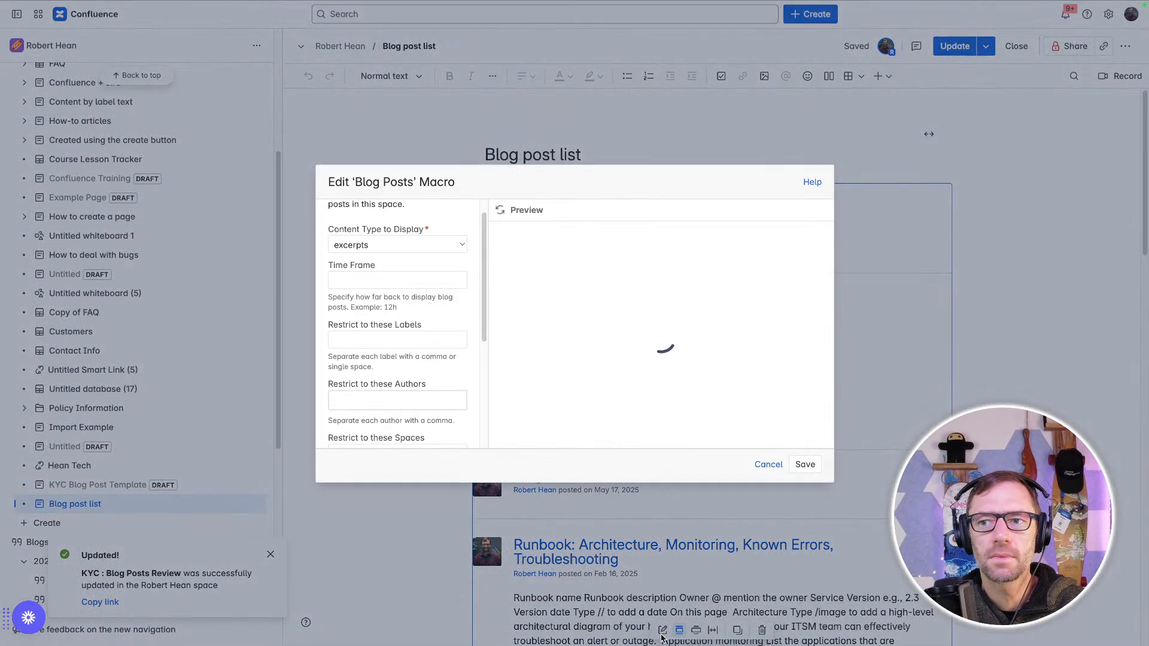
Step: Keep excerpts as the content type to display, review the KYC : Blog Posts Review excerpt in the preview, and save the macro
click(396, 246)
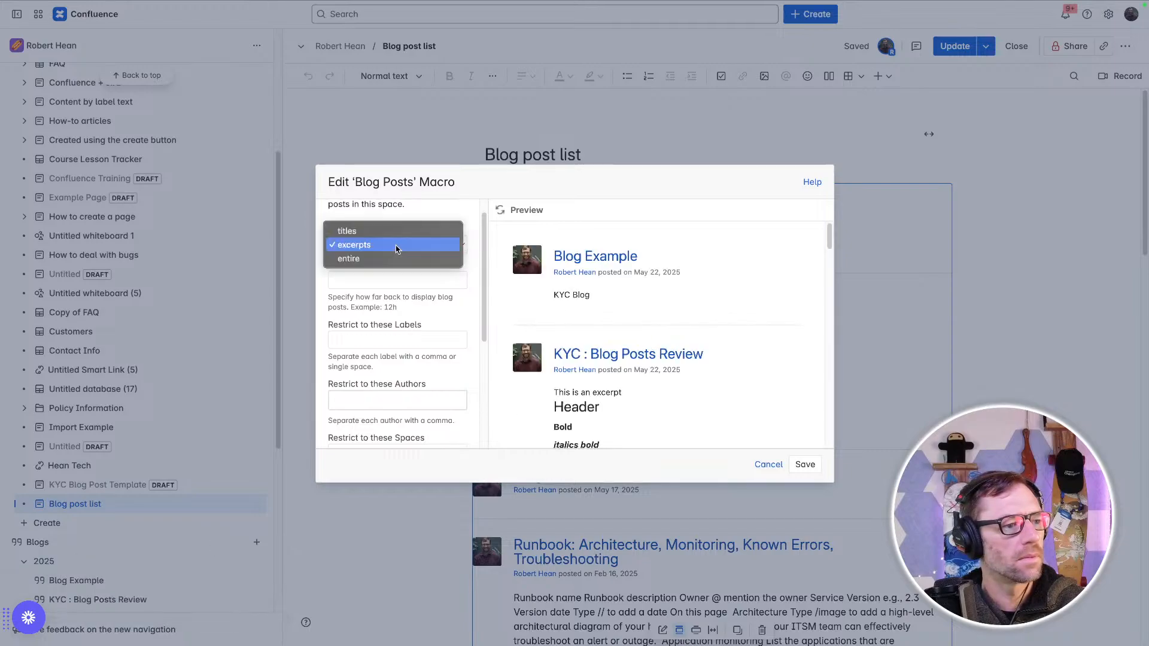
click(396, 246)
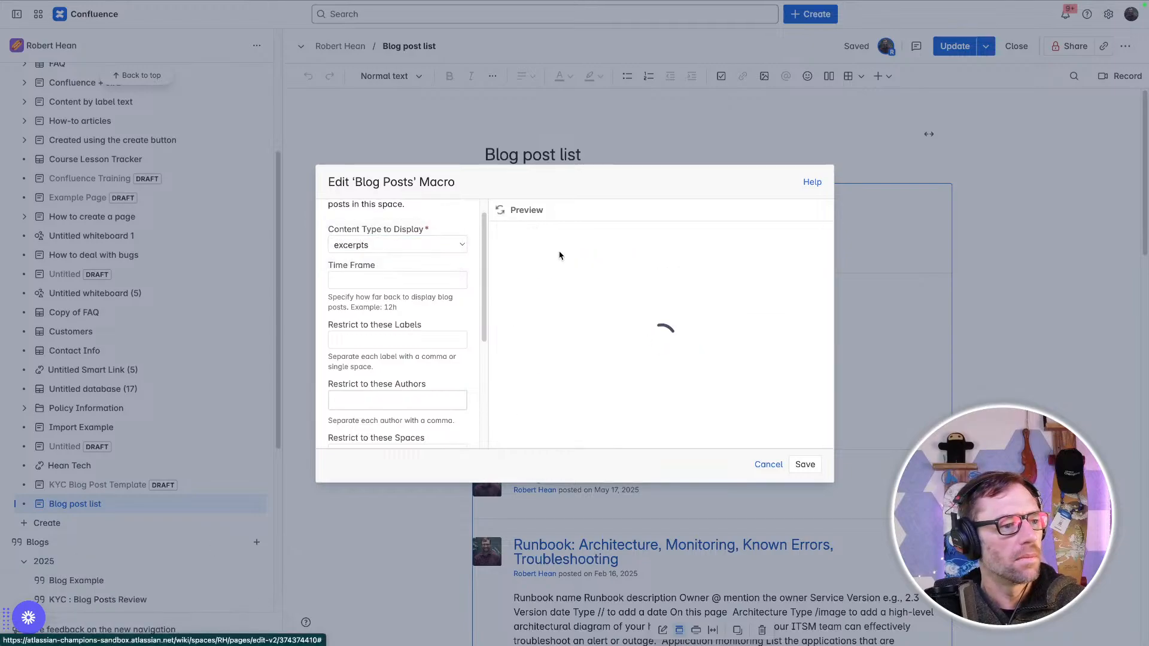
scroll(672, 307, down, 5)
scroll(666, 310, up, 3)
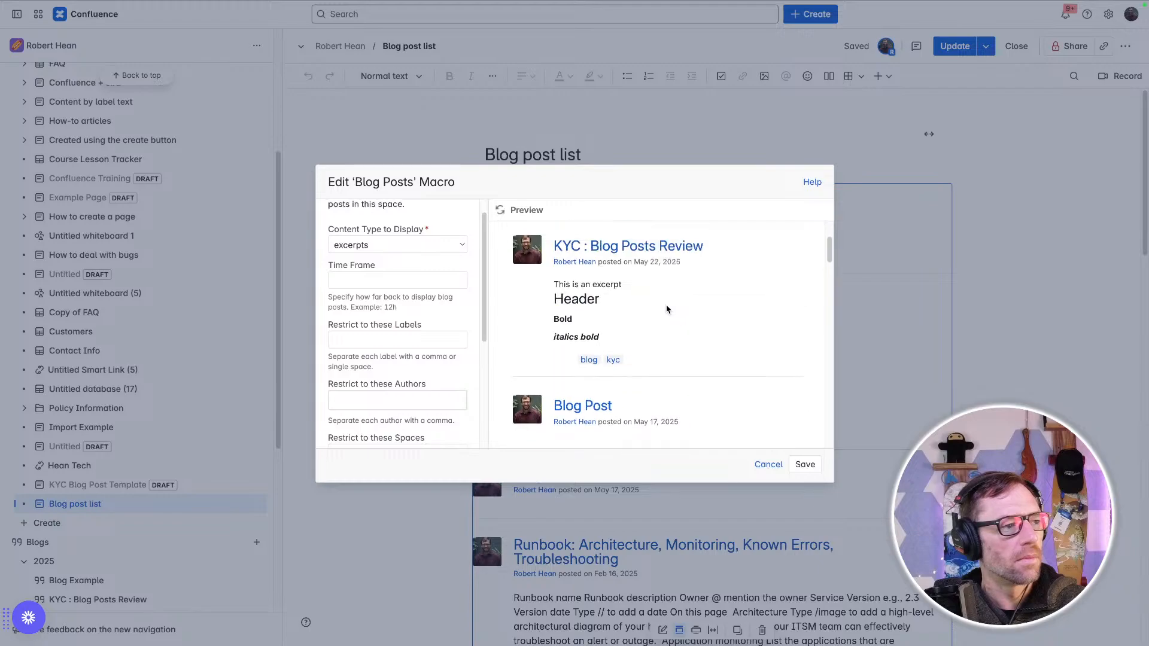
scroll(567, 356, up, 1)
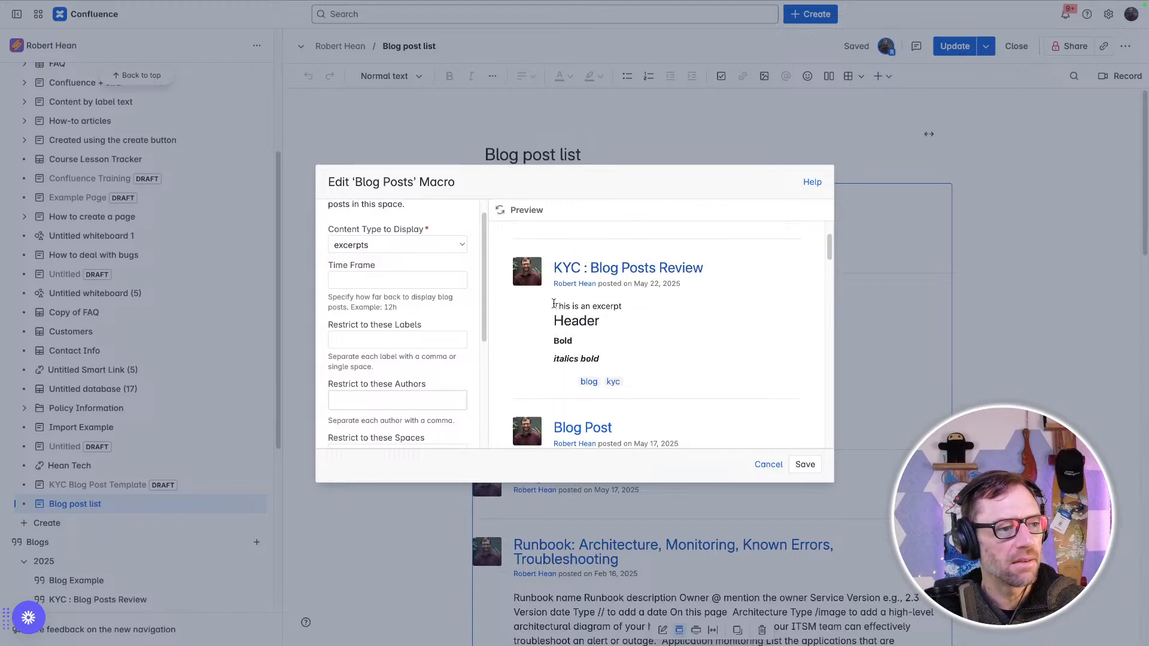
drag(554, 305, 612, 361)
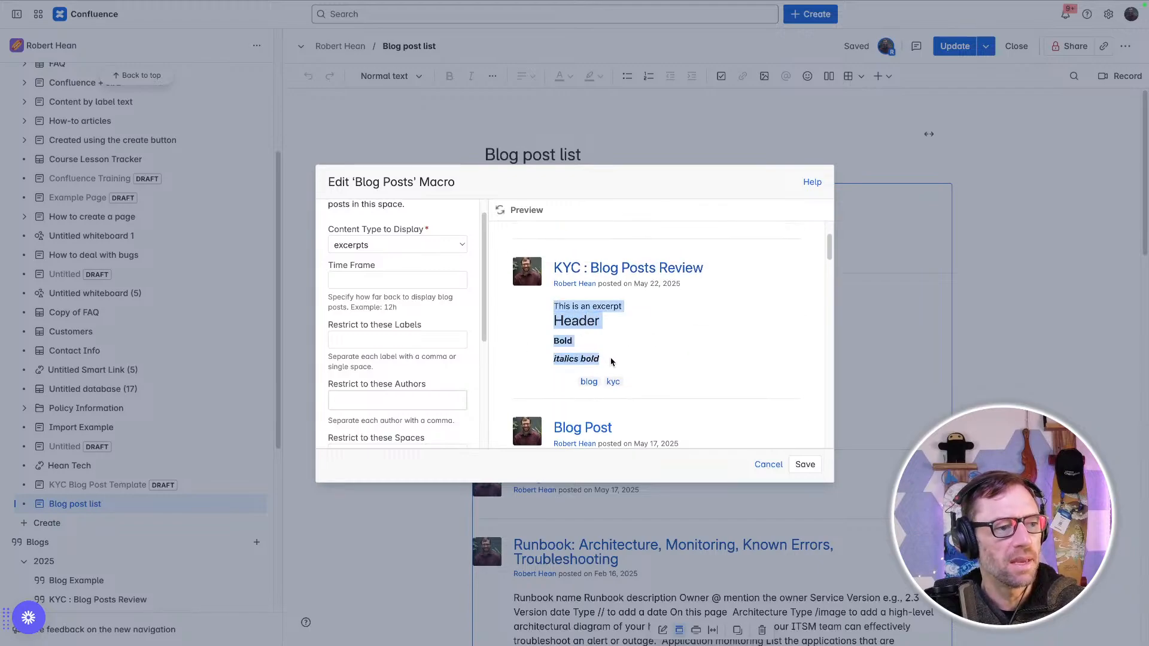
click(803, 465)
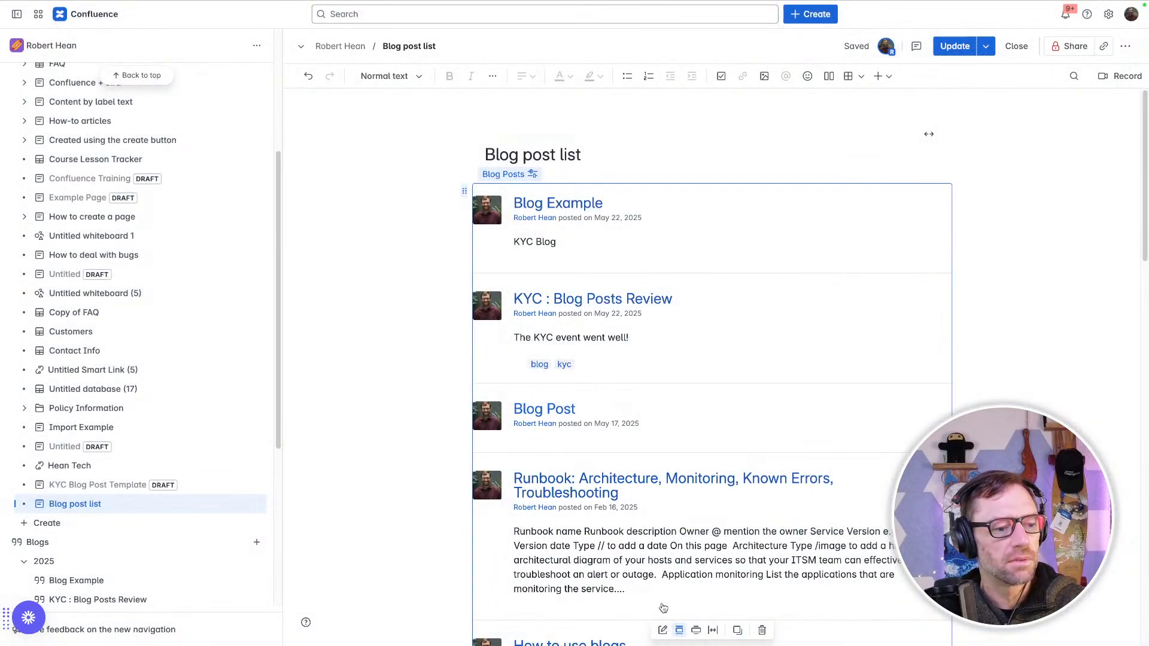
Step: Reopen the Blog Posts macro settings, set the content type to entire, and check the full KYC post in the refreshed preview
click(662, 630)
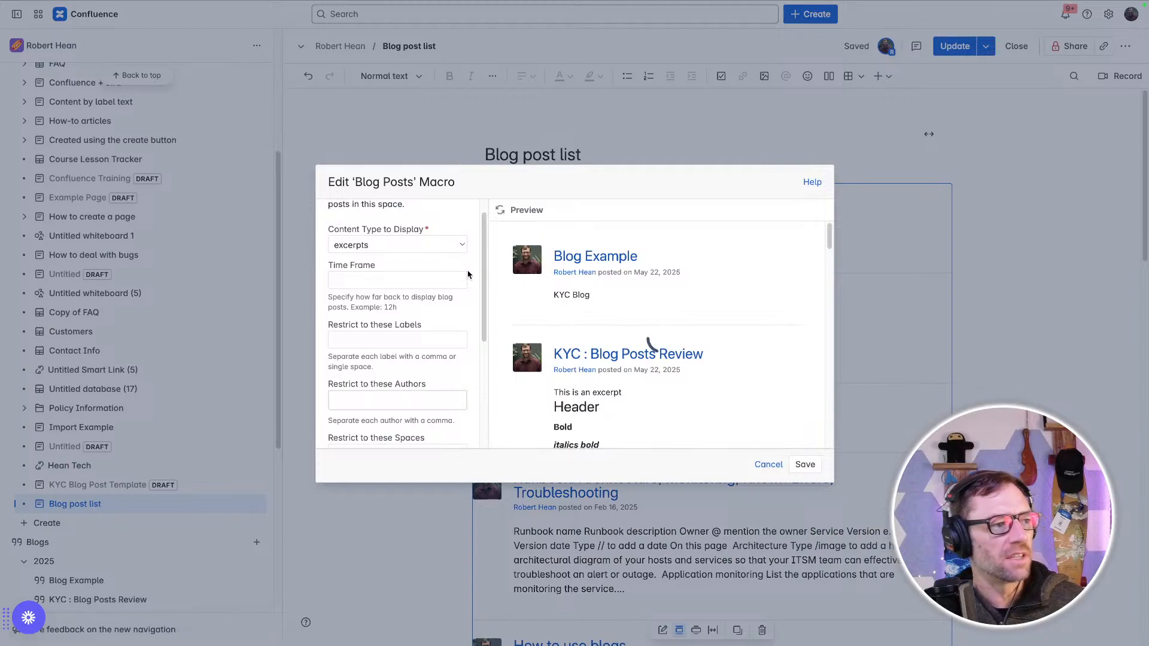
click(461, 245)
click(441, 257)
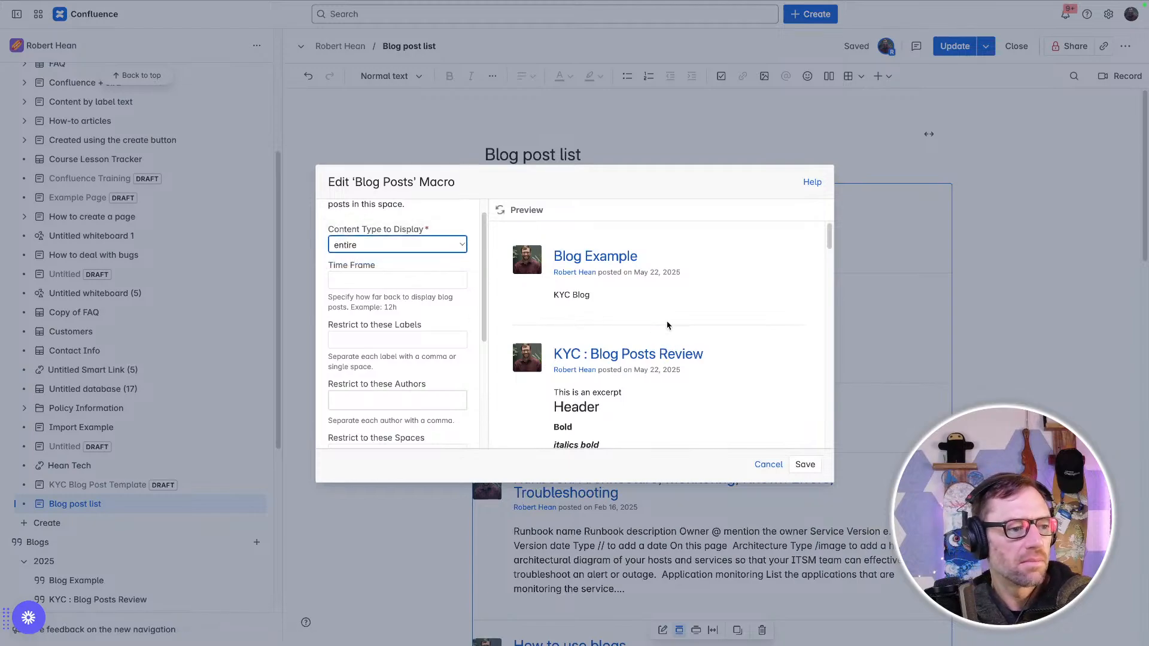
click(500, 211)
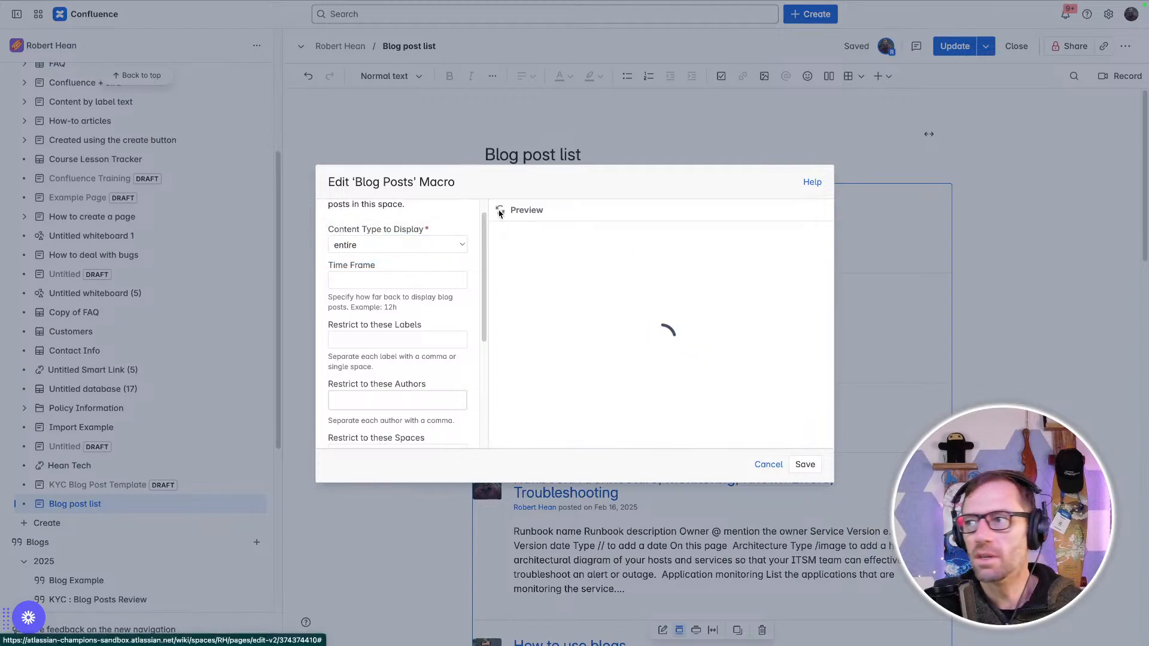
scroll(652, 335, down, 5)
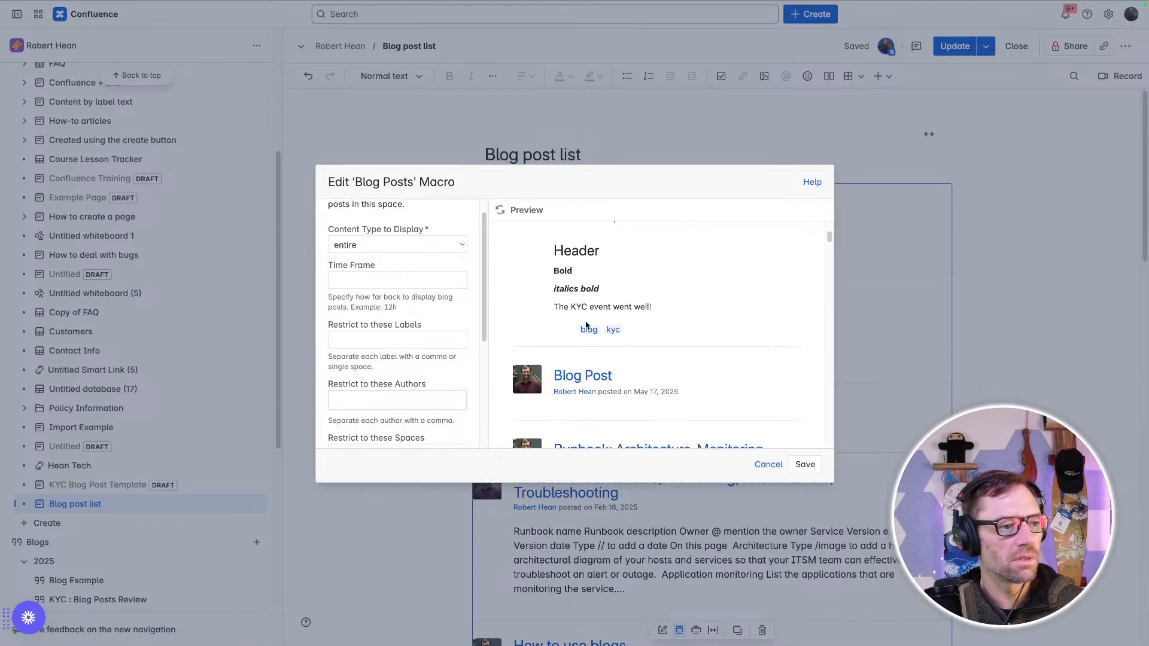
scroll(586, 326, up, 3)
drag(550, 393, 673, 394)
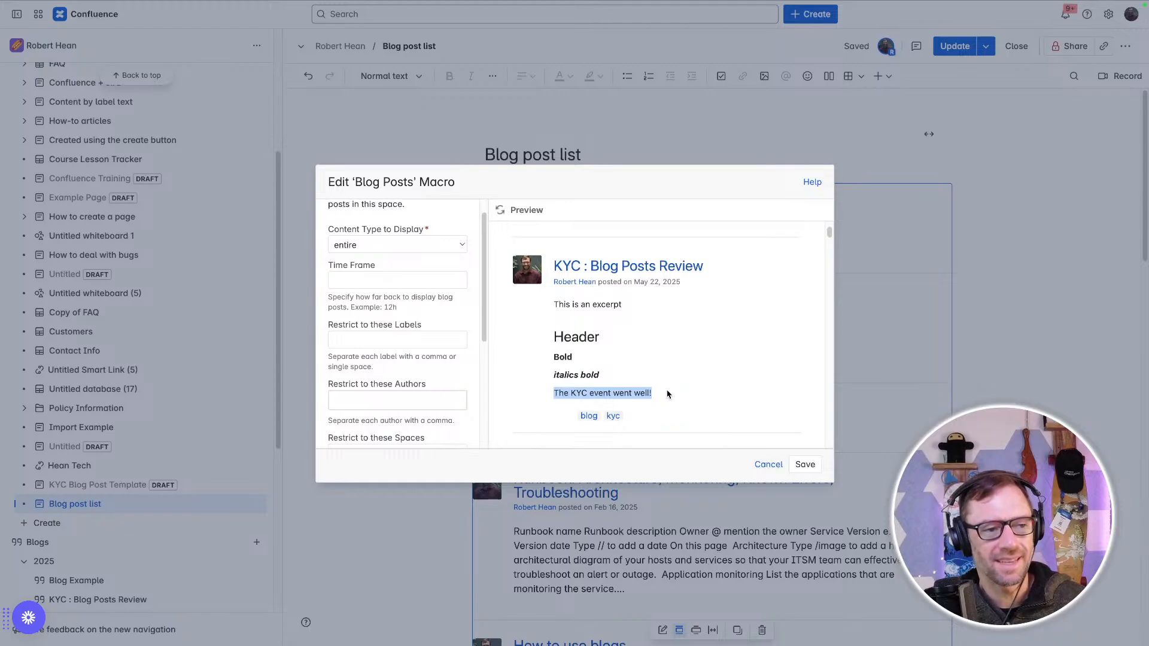
Step: Set the content type back to excerpts, check the KYC post's excerpt in the refreshed preview, and cancel the macro settings
click(389, 245)
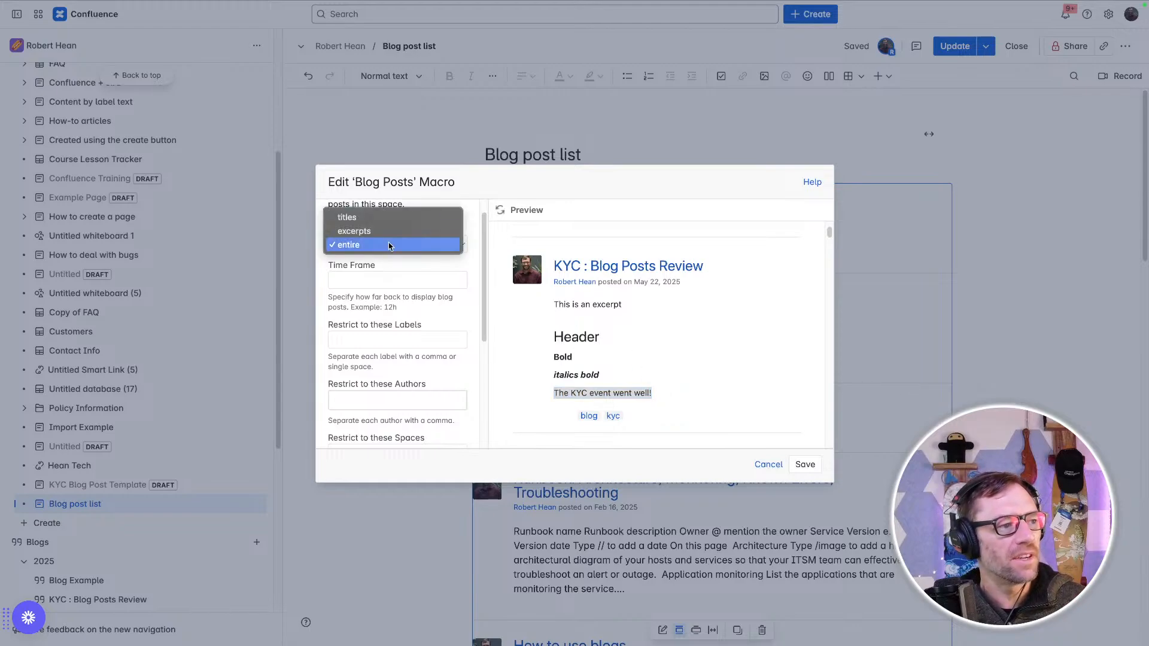
click(383, 230)
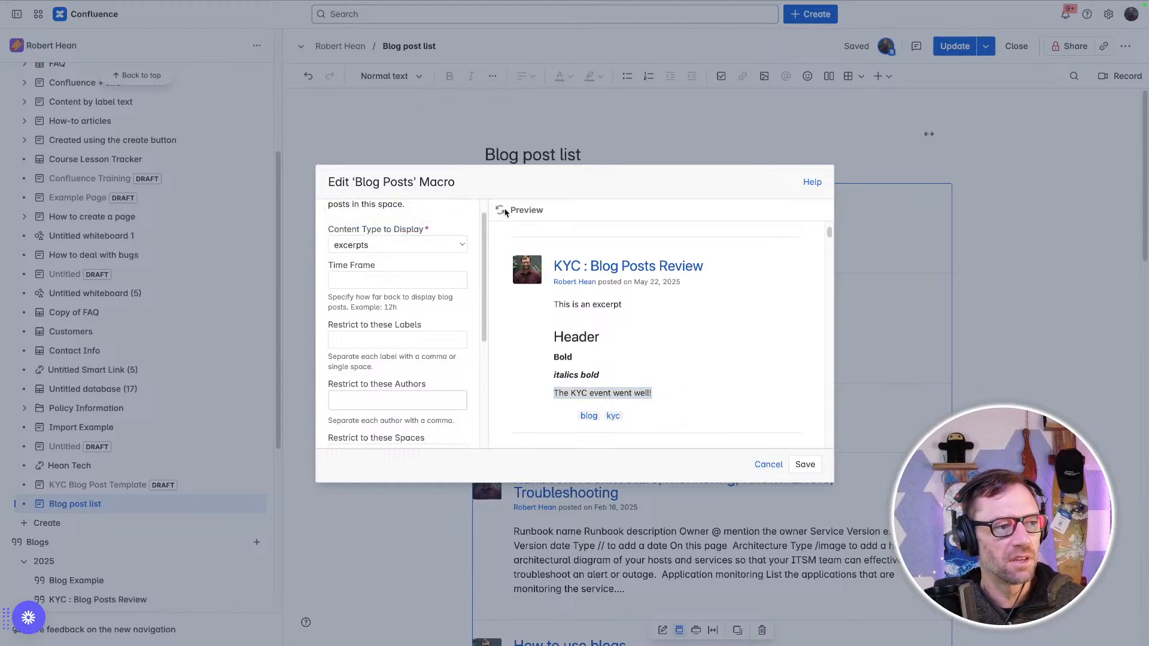
click(501, 211)
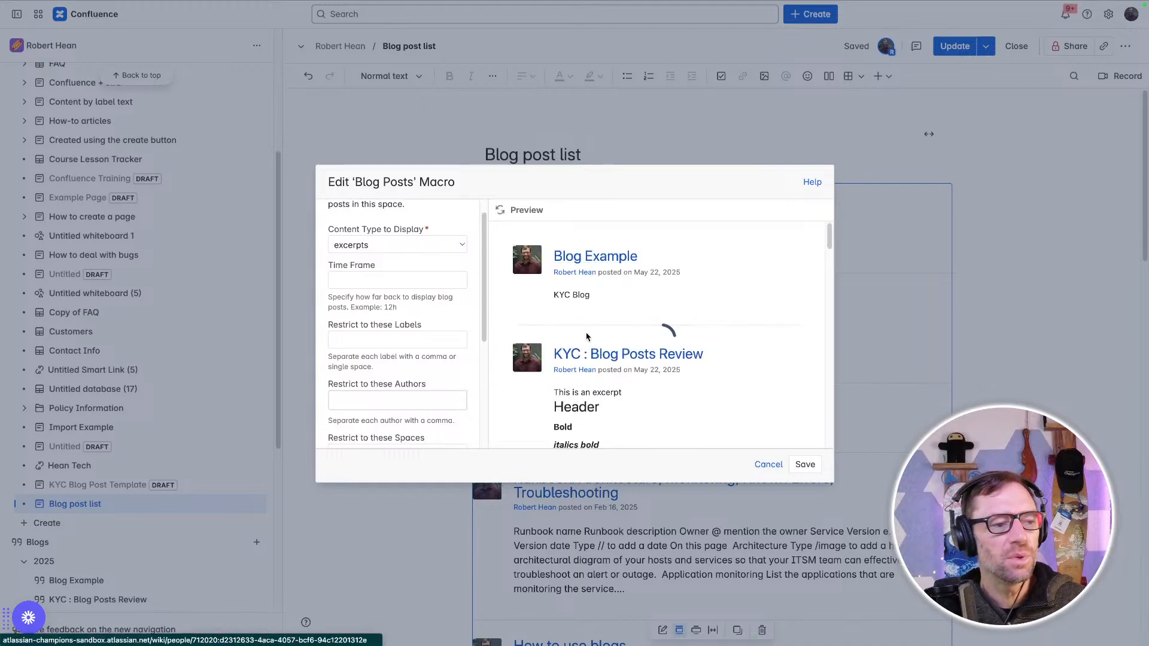
scroll(587, 337, down, 2)
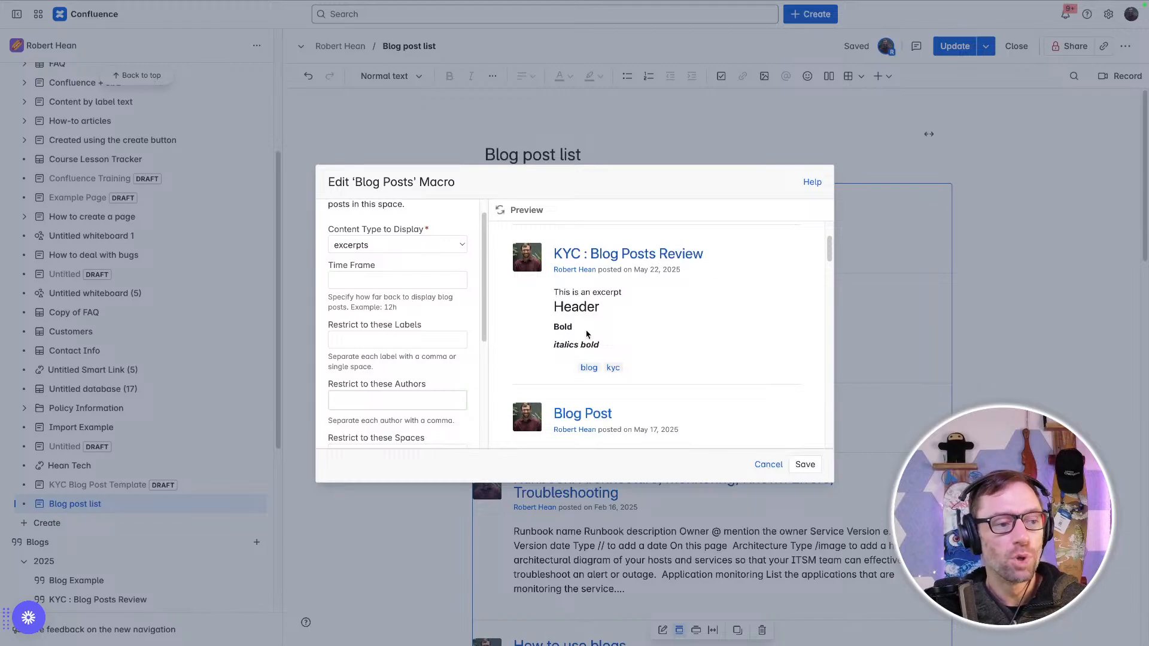
drag(607, 346, 547, 289)
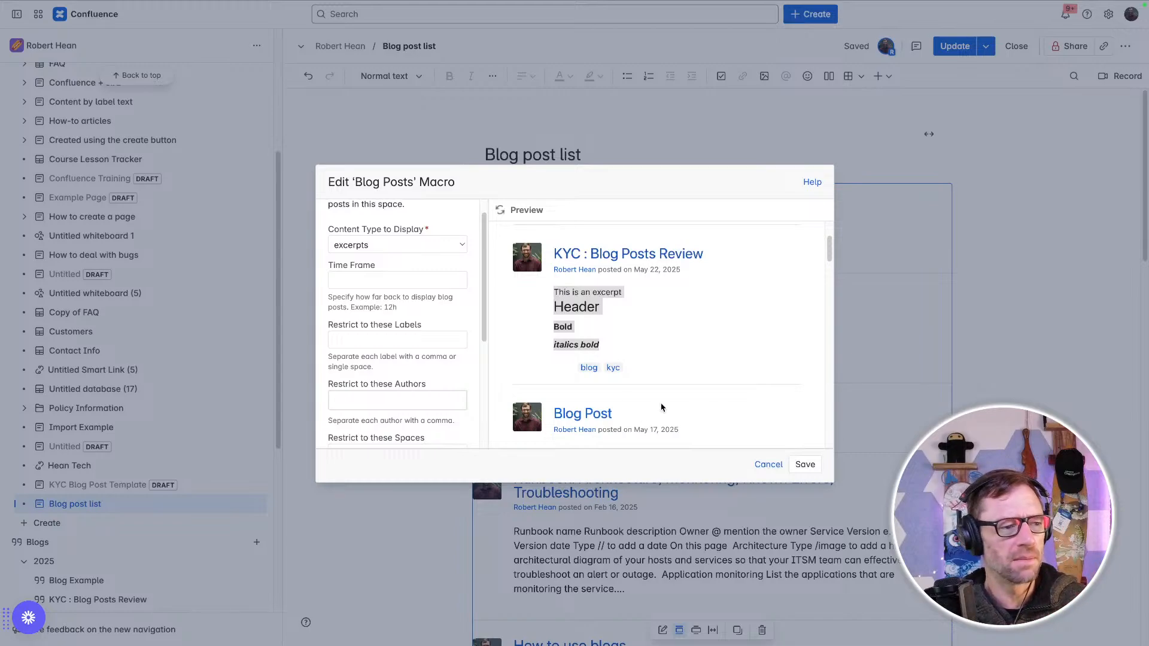
click(604, 347)
drag(604, 347, 549, 299)
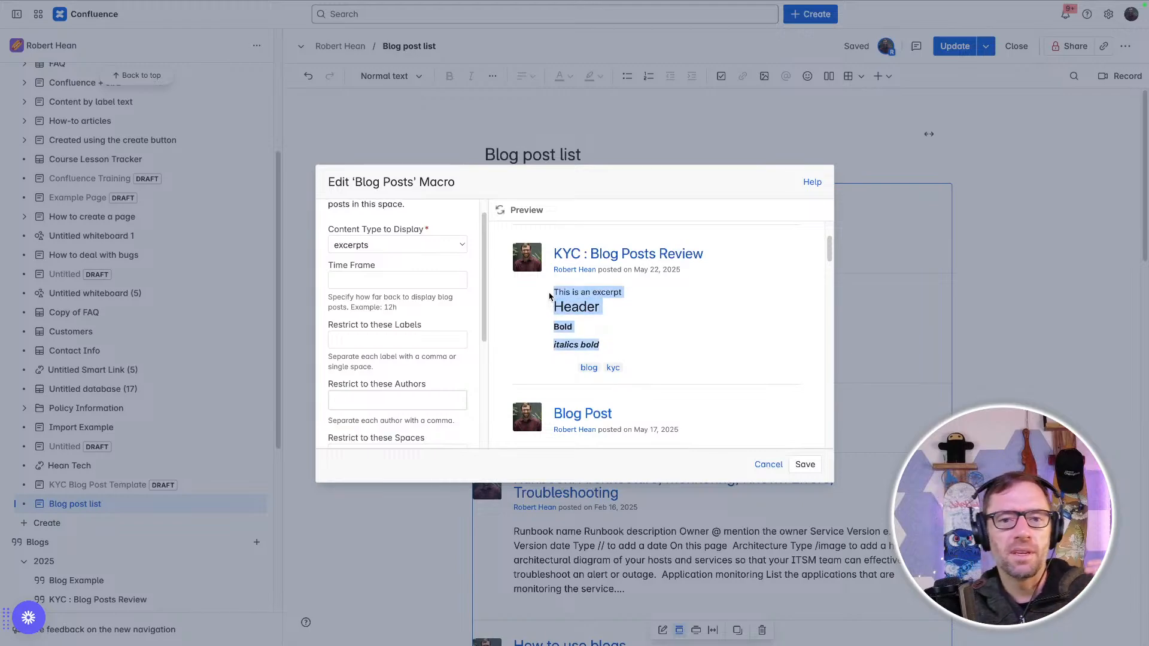
click(768, 465)
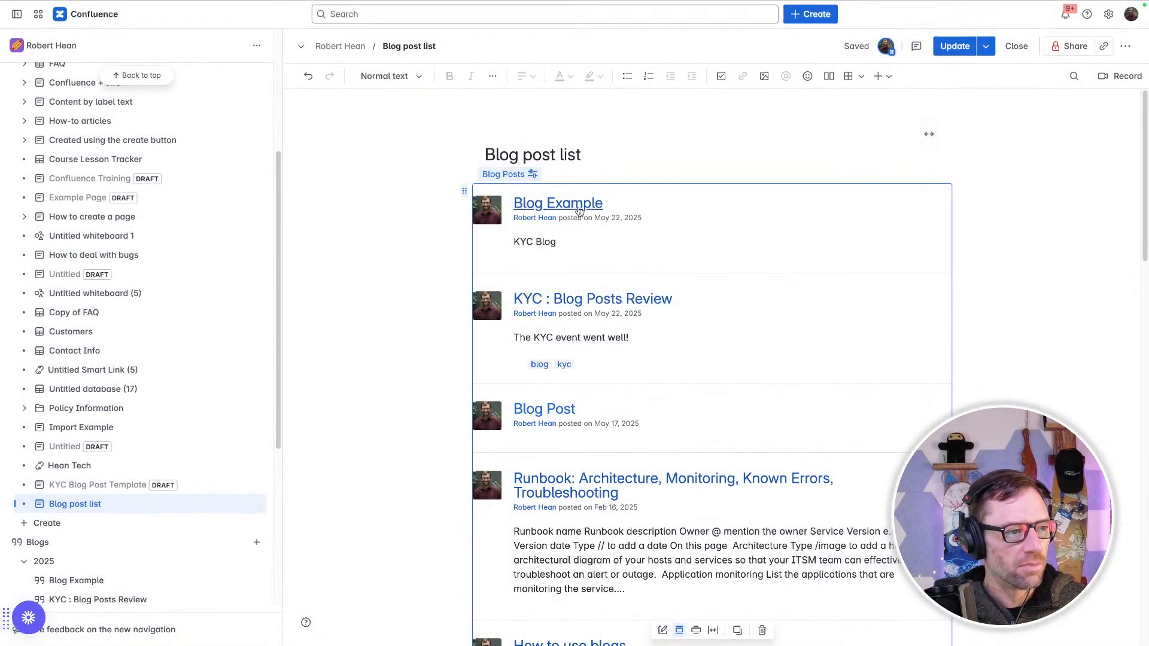
Step: Update the Blog post list page and check the formatted excerpt under KYC : Blog Posts Review
click(954, 46)
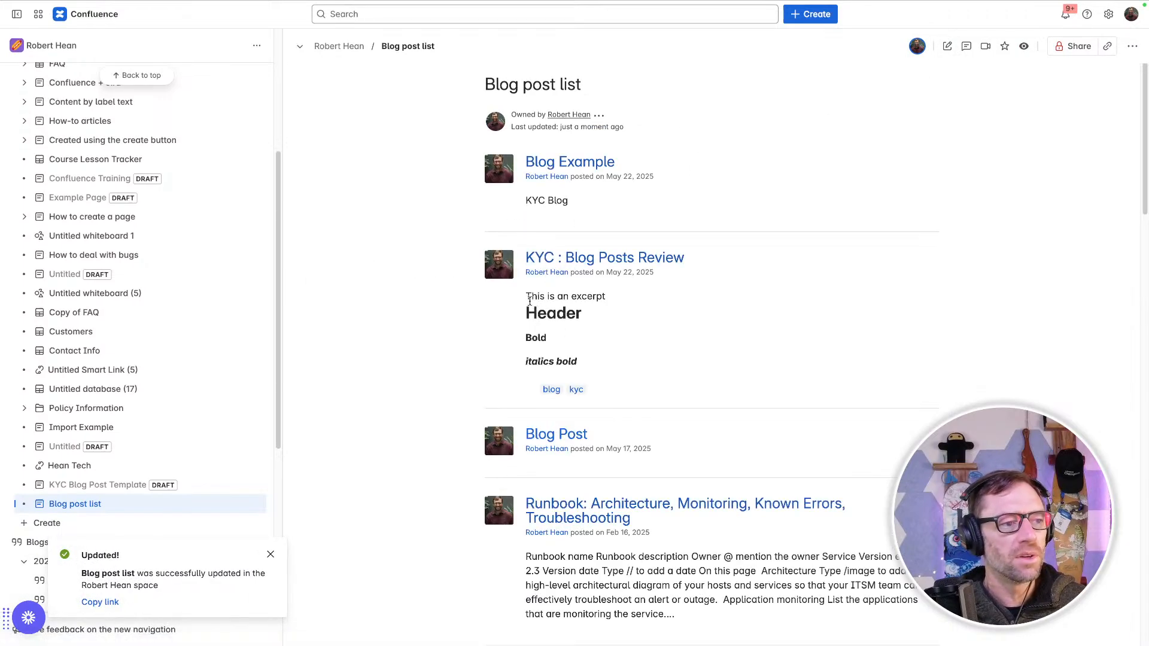
drag(531, 297, 577, 364)
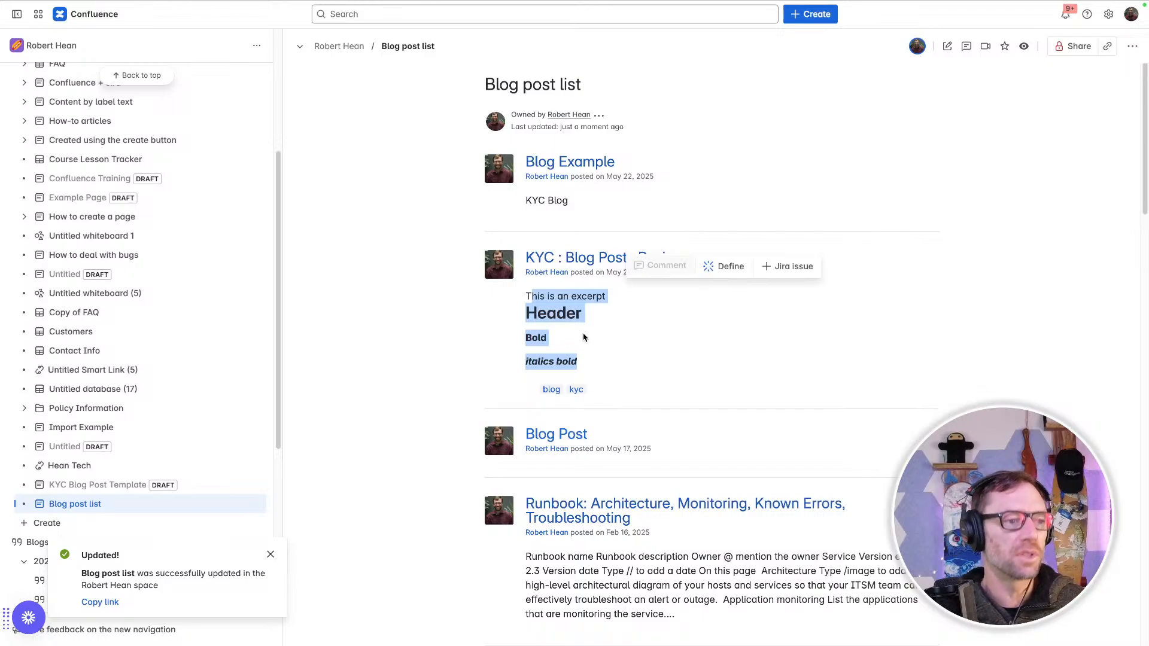
click(585, 339)
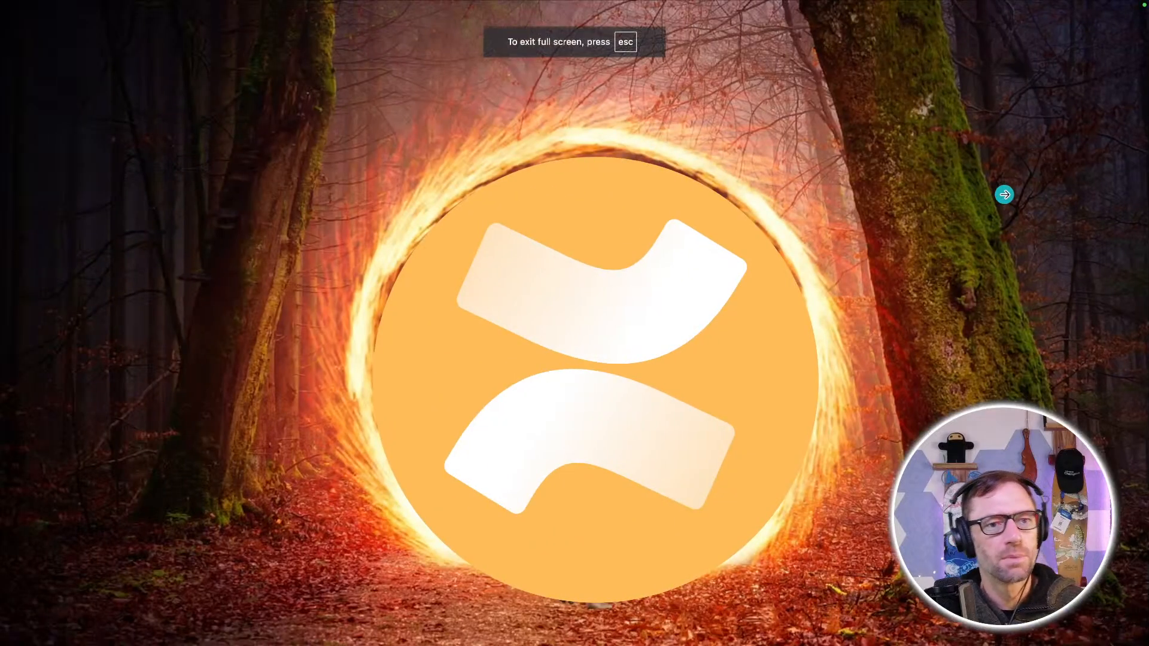
click(1004, 194)
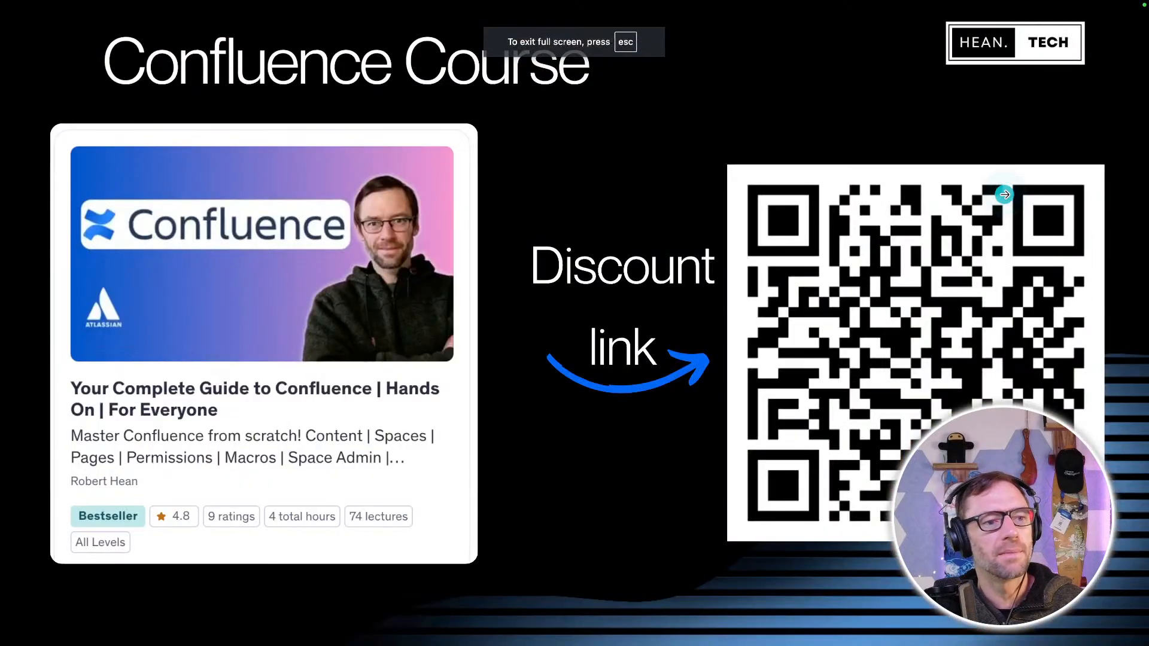